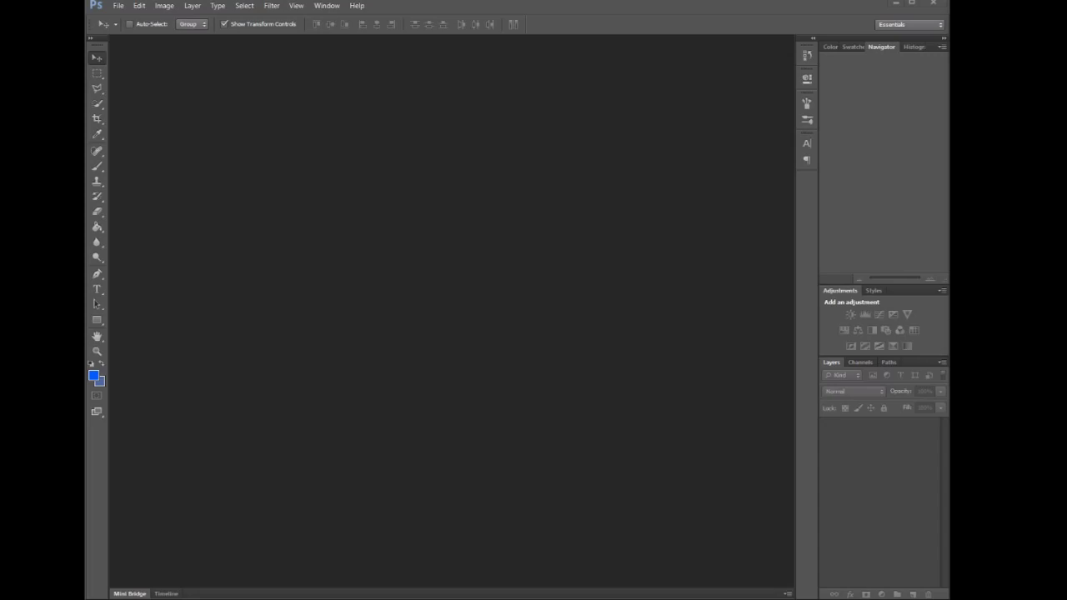
Step: Open the scanned line drawing image0.jpeg in Photoshop
mouse_move(392, 593)
mouse_down()
mouse_move(398, 376)
mouse_move(420, 345)
mouse_up()
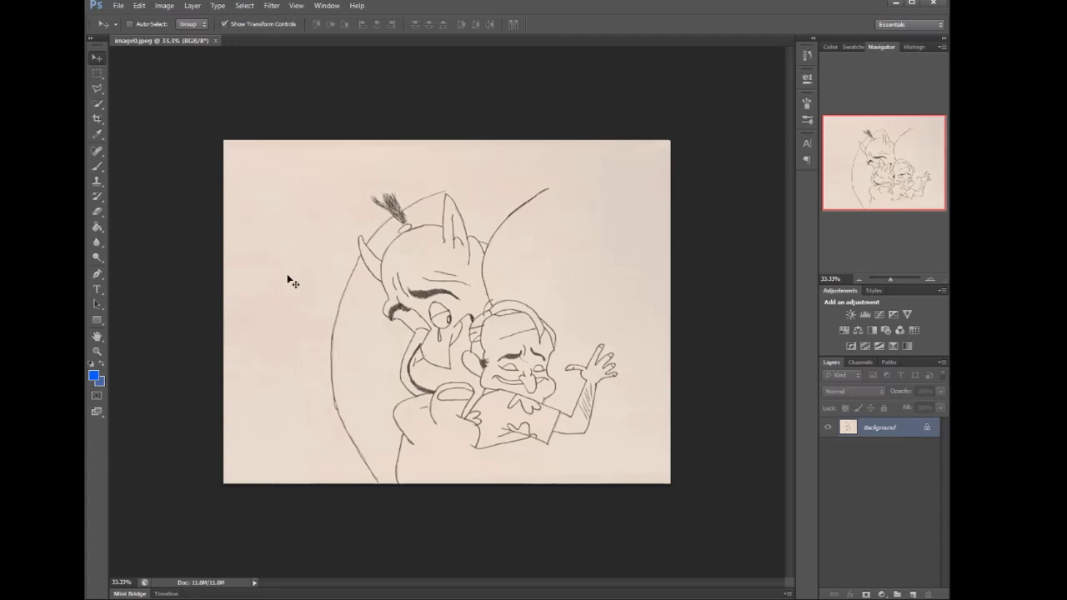
click(166, 7)
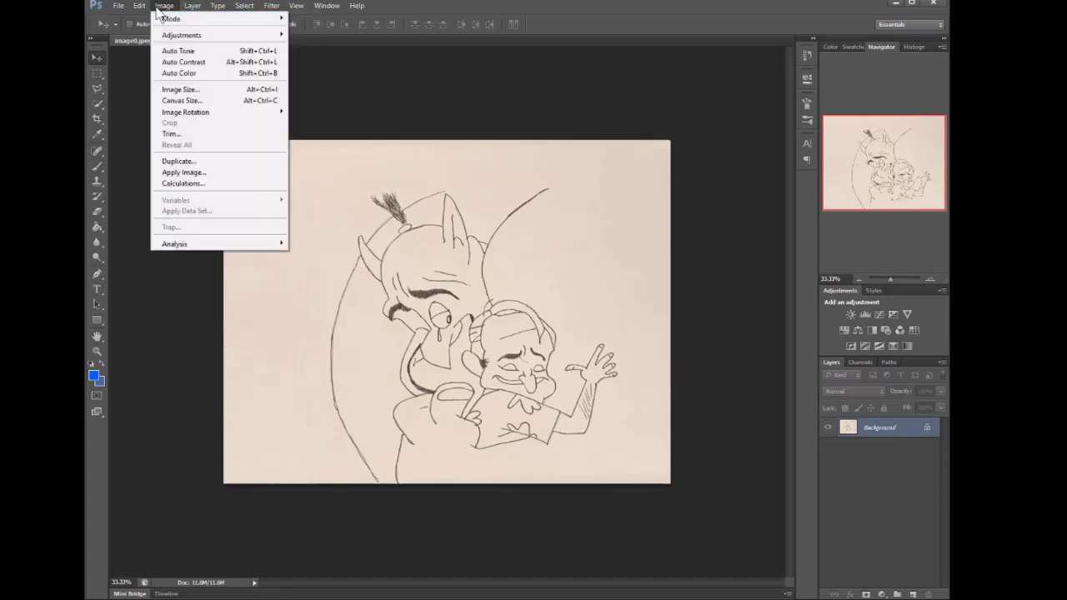
mouse_move(167, 35)
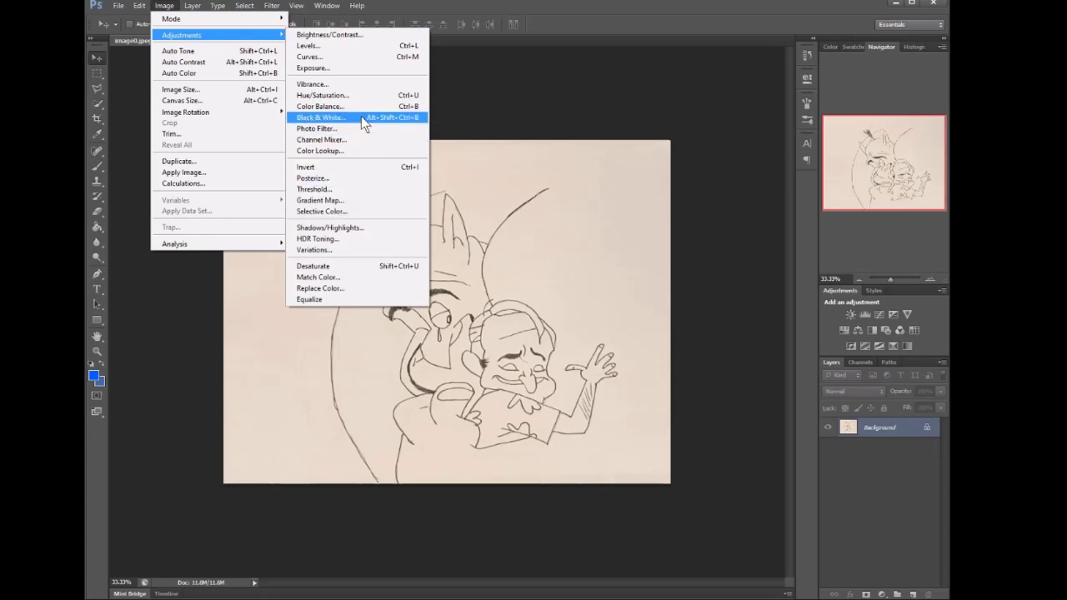
click(361, 116)
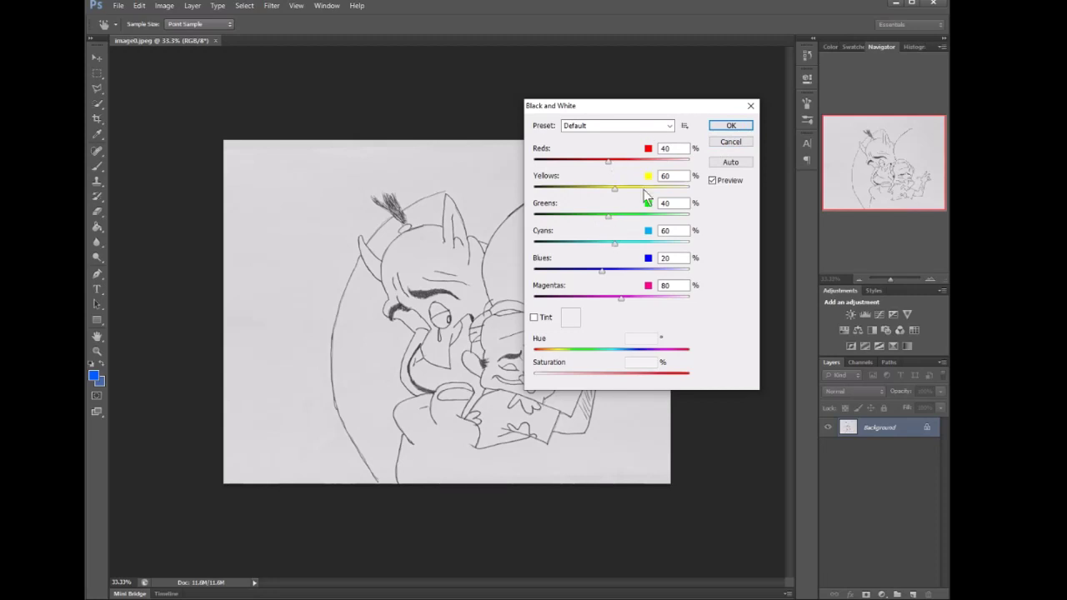
click(731, 142)
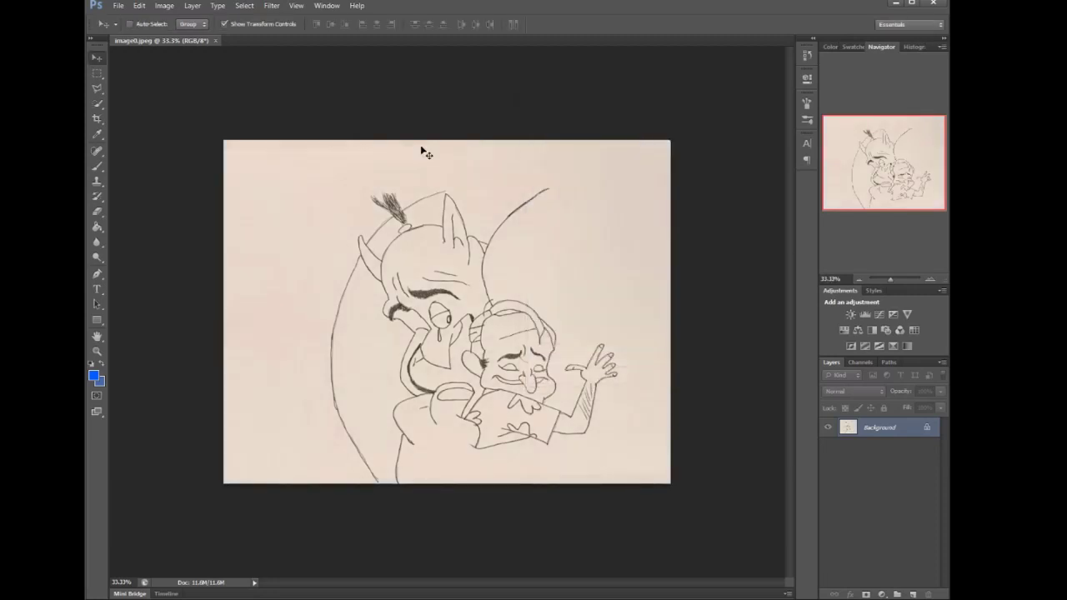
Step: Desaturate the scanned drawing to remove its colour tint
click(193, 5)
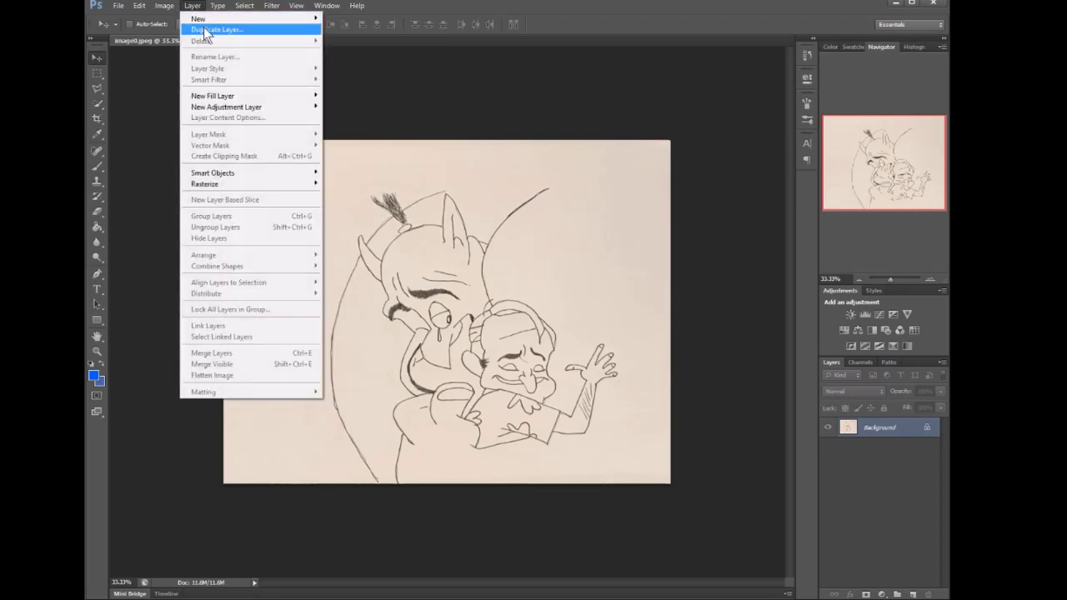
click(164, 6)
mouse_move(188, 40)
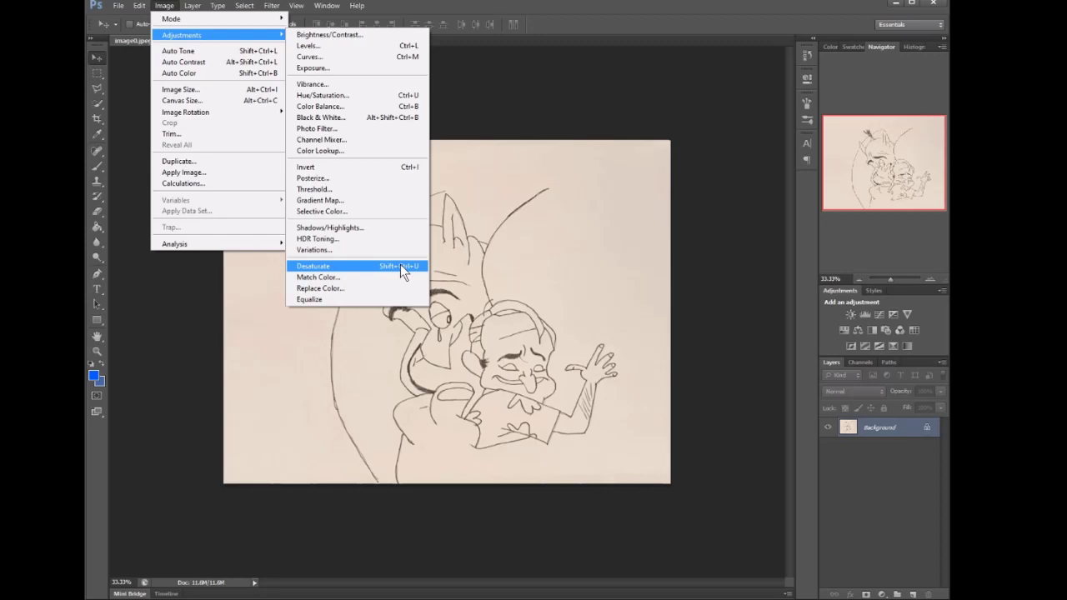
click(400, 265)
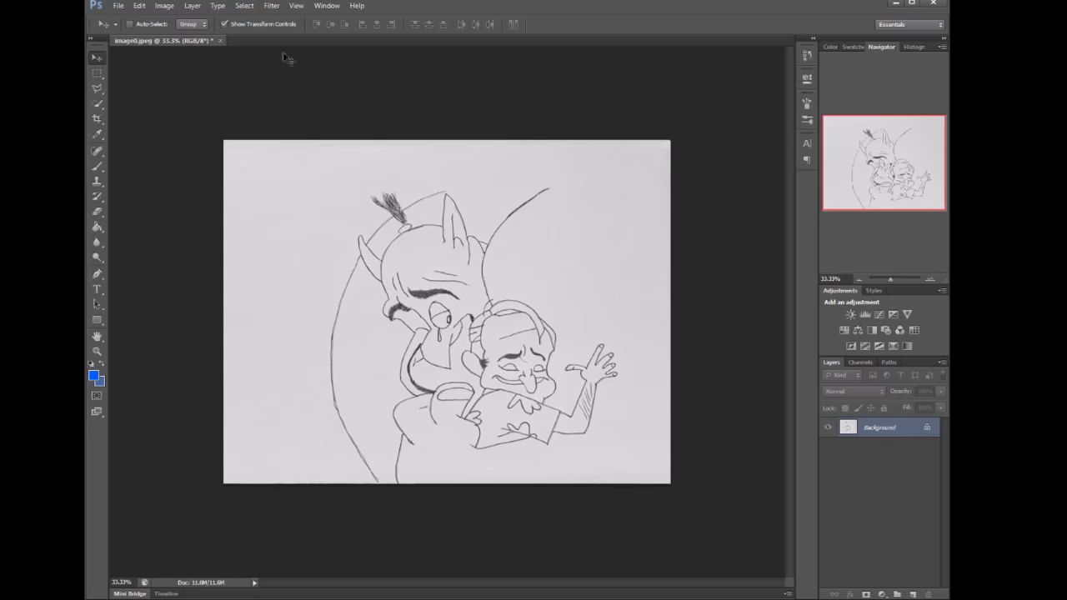
Step: Apply Levels to the drawing with input values of 134 for shadows, 2.15 for midtones and 225 for highlights
click(169, 10)
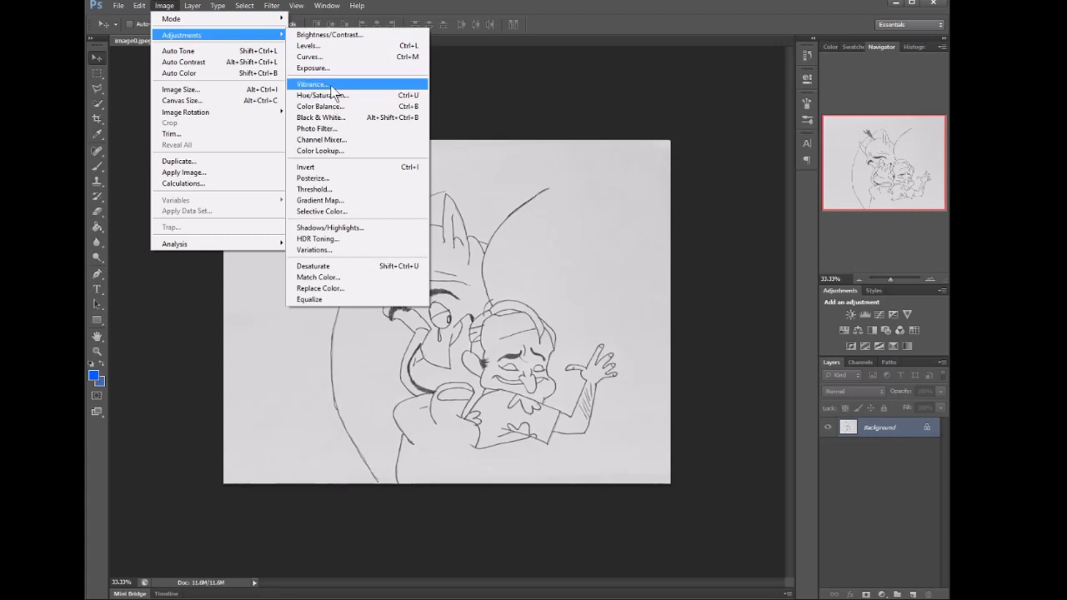
click(419, 47)
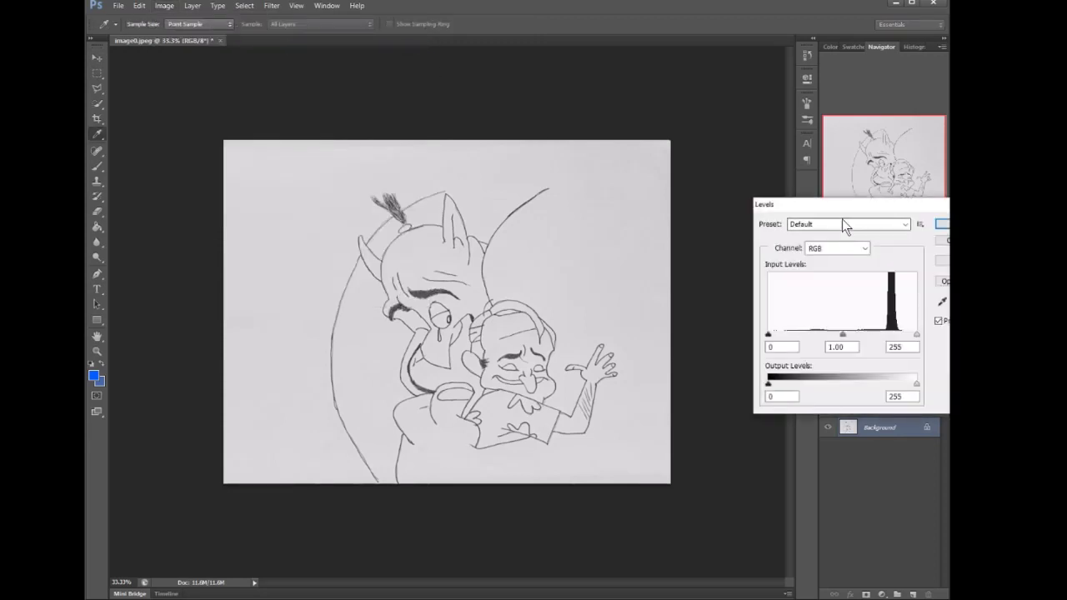
drag(829, 208, 537, 143)
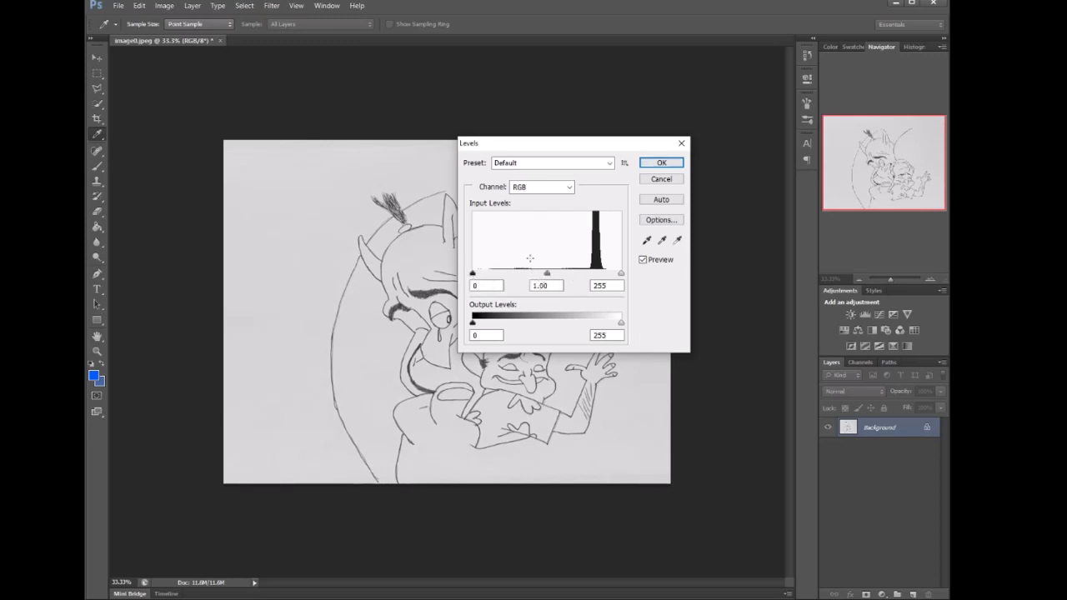
drag(581, 147, 720, 116)
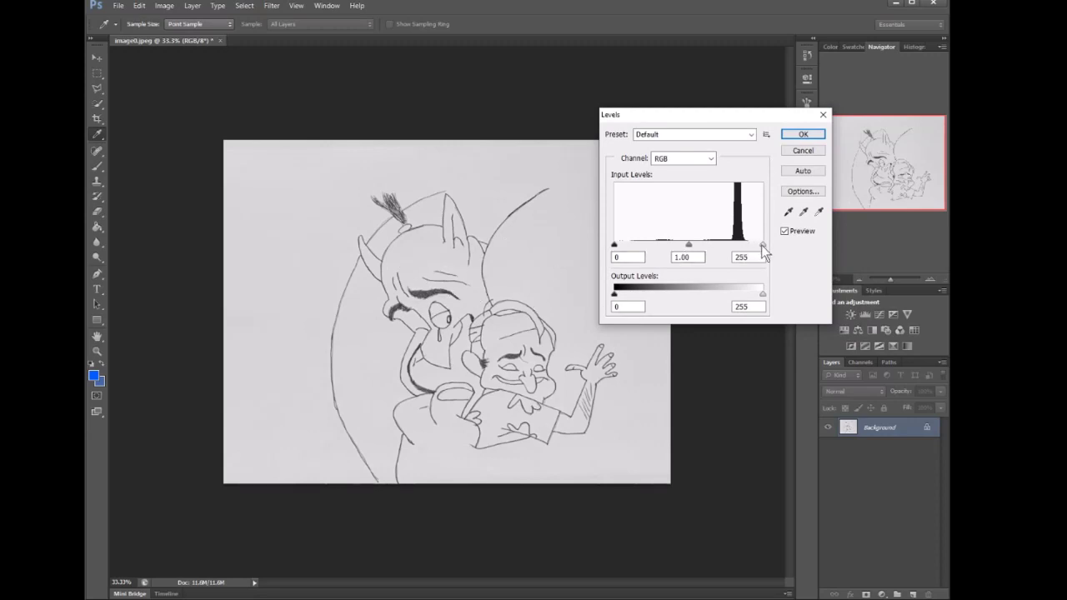
drag(764, 246, 743, 247)
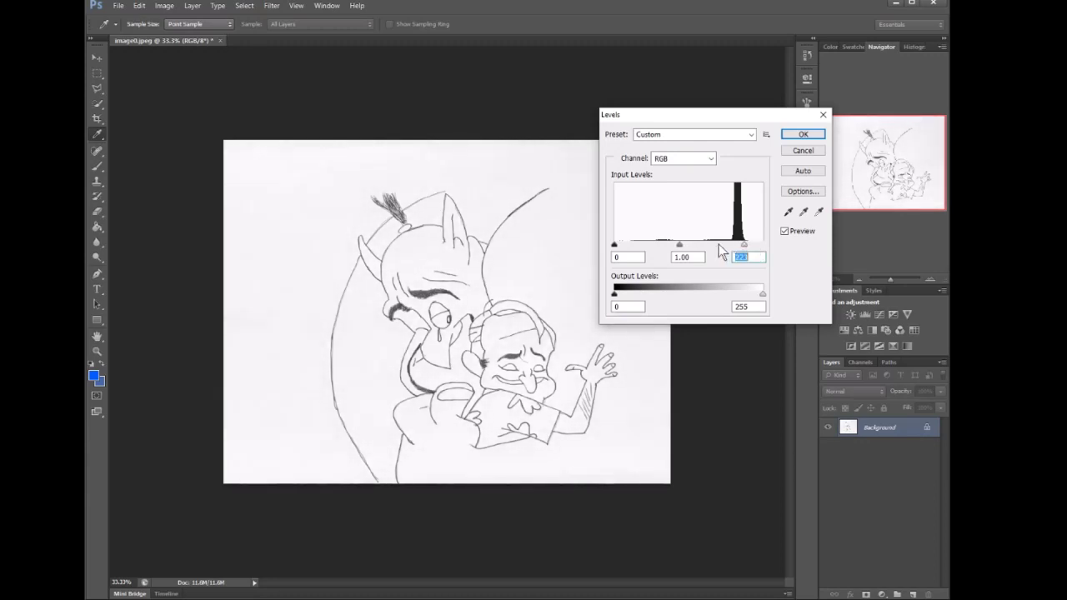
mouse_move(680, 249)
mouse_down()
mouse_move(739, 244)
mouse_move(624, 248)
mouse_move(737, 248)
mouse_move(718, 247)
mouse_up()
drag(614, 245, 705, 245)
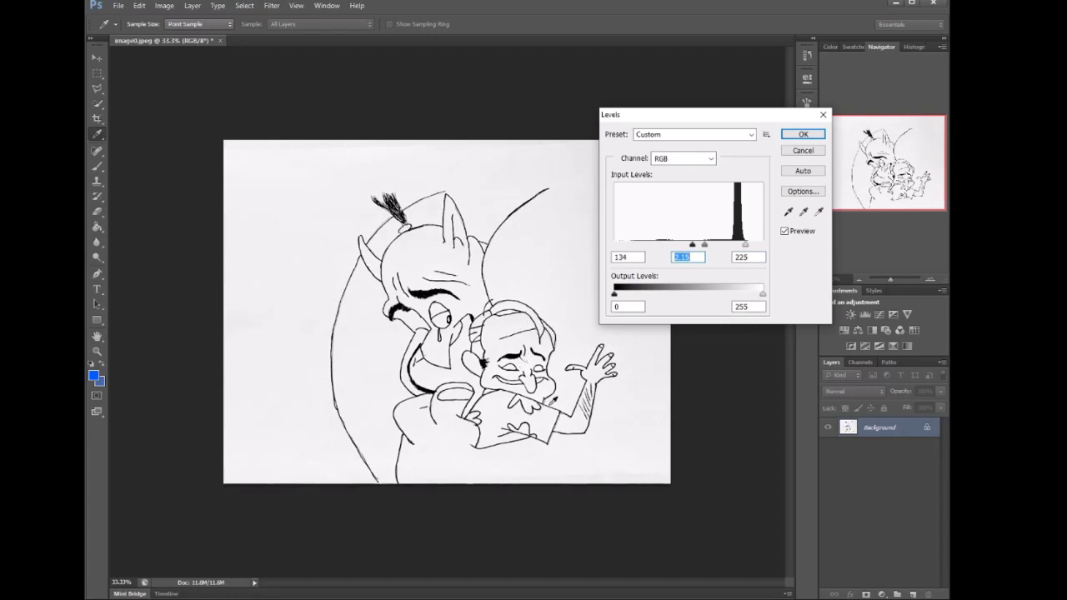
click(803, 136)
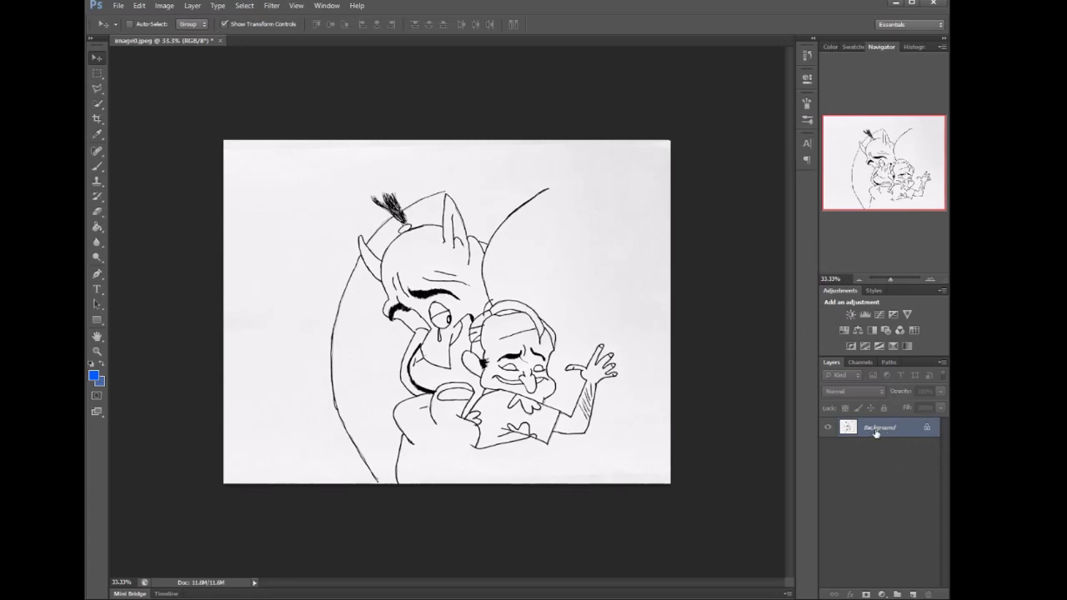
Step: Duplicate the Background layer and hide the original
drag(876, 432, 912, 596)
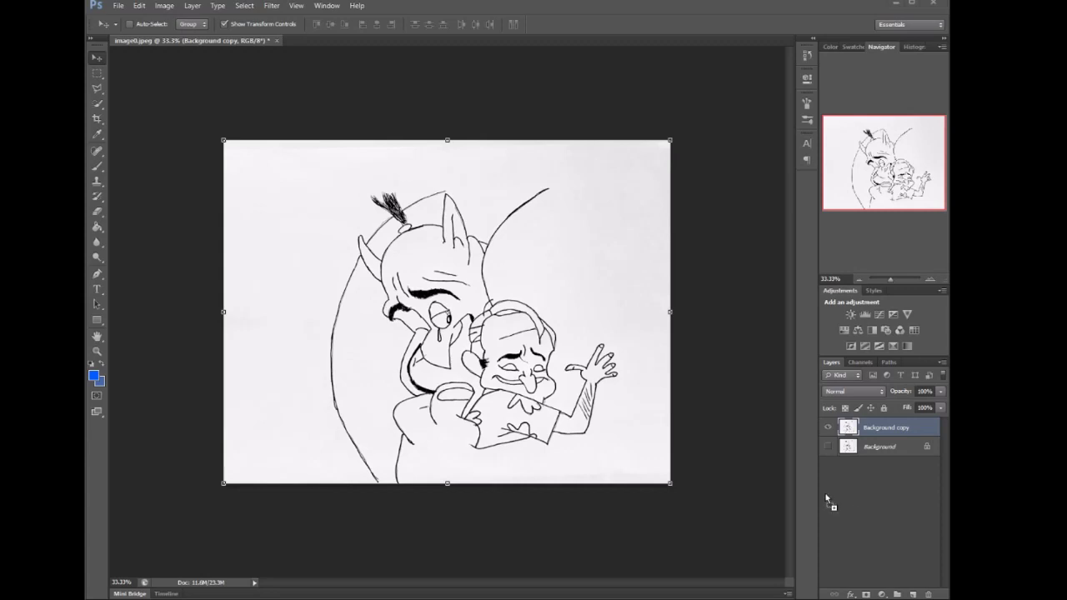
Step: Place the Vintage photo background image, scale it to about 186% and centre it so it covers the whole canvas
drag(406, 312, 408, 316)
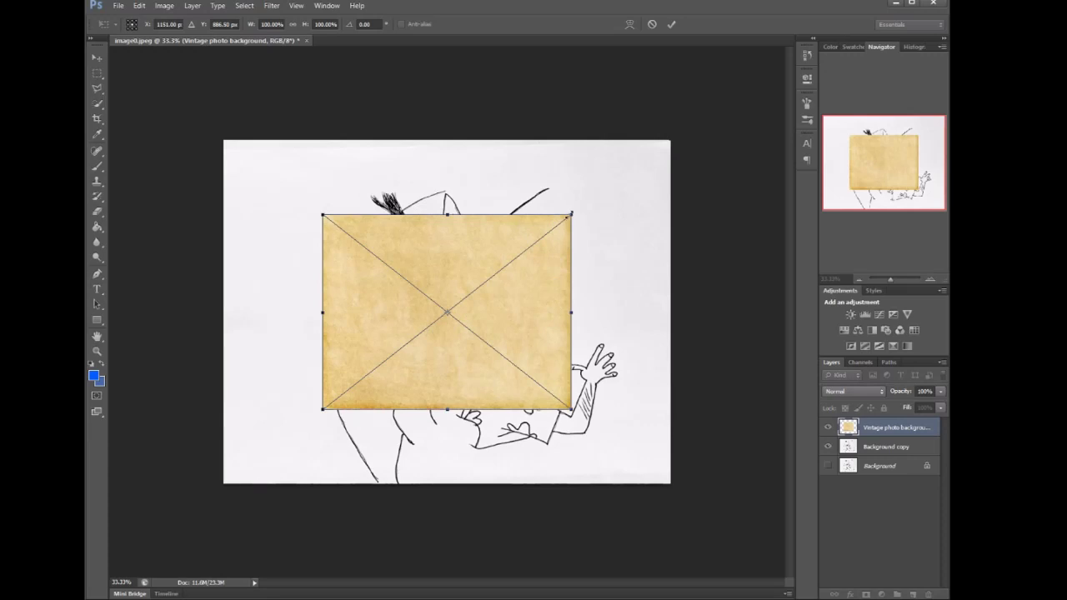
drag(573, 214, 912, 209)
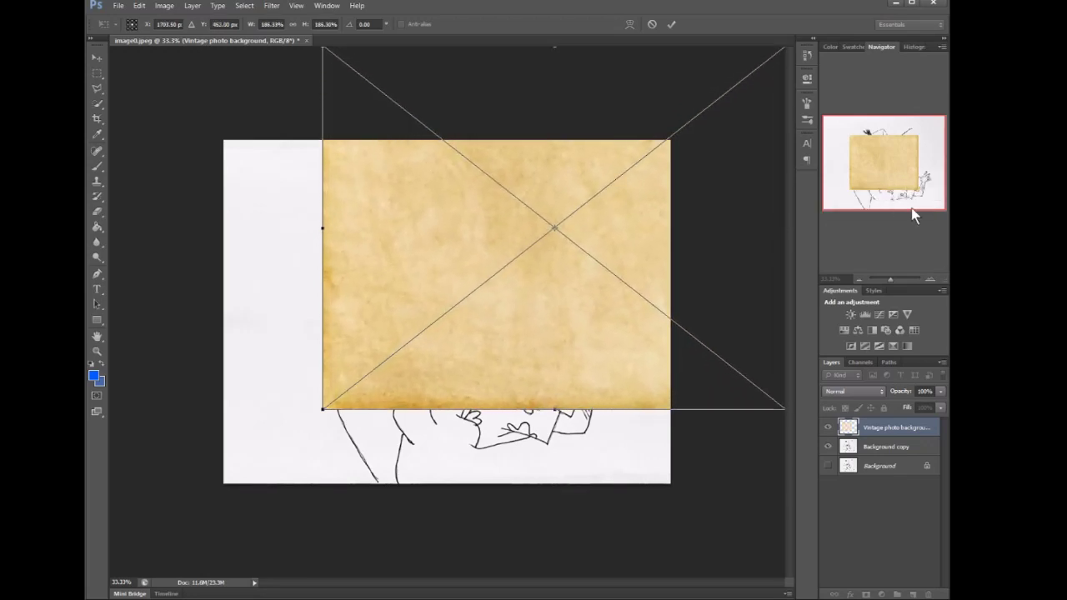
drag(620, 229, 512, 309)
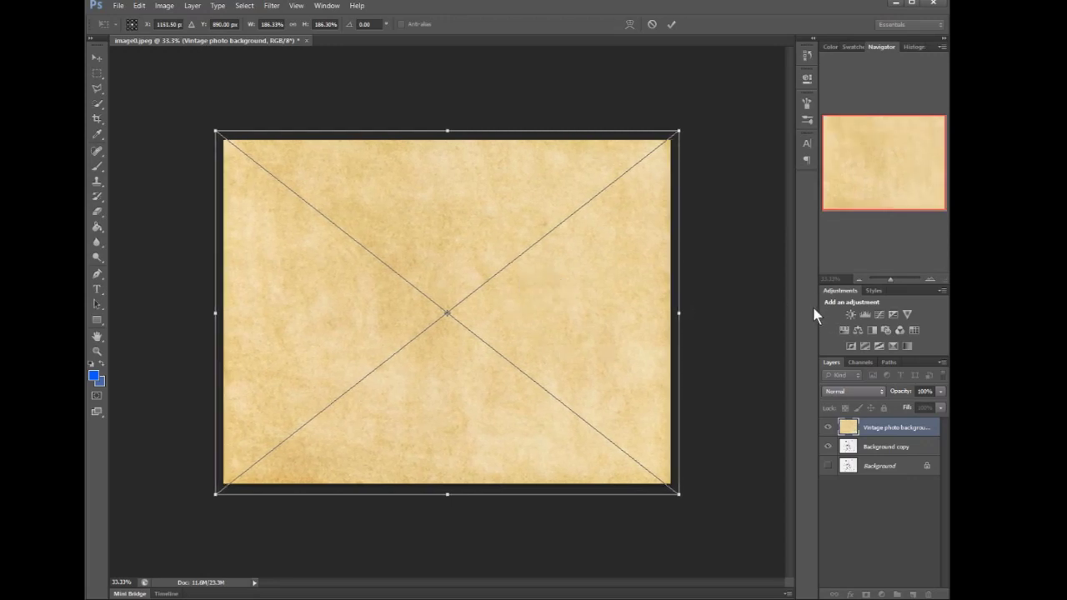
key(Return)
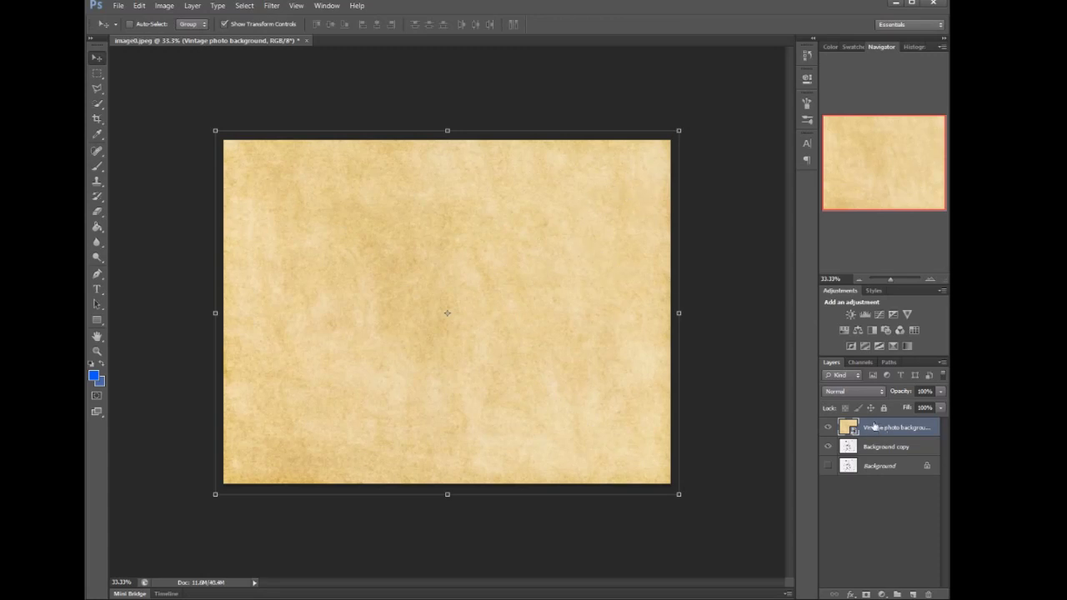
Step: Move the vintage texture layer beneath Background copy and toggle the drawing's visibility to compare the two
drag(885, 428, 884, 456)
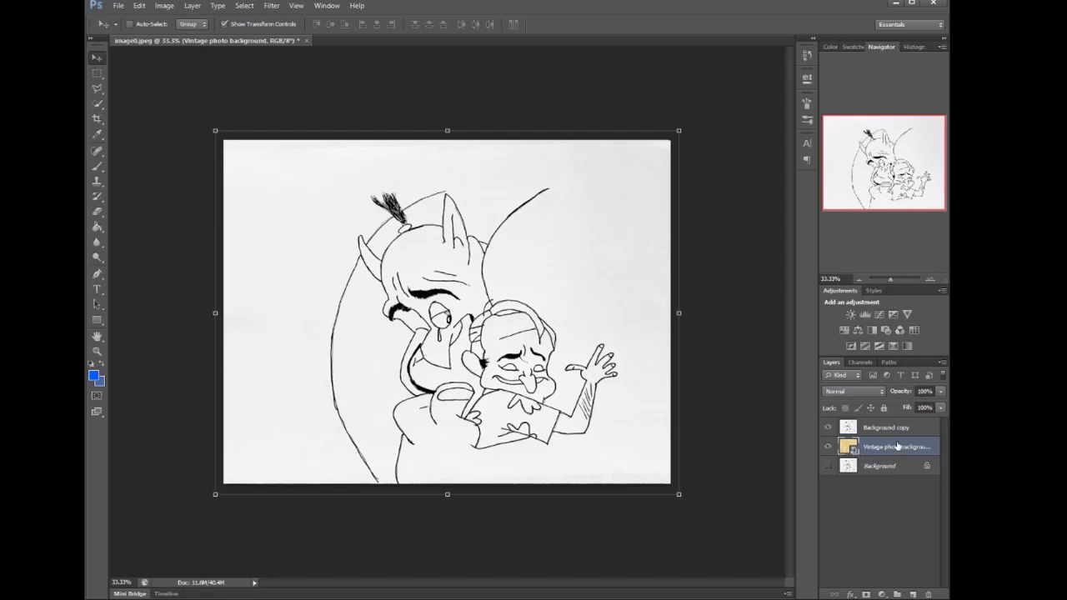
click(828, 426)
click(827, 427)
click(828, 427)
click(828, 427)
Step: Set the blend mode of the Background copy layer to Multiply
click(900, 429)
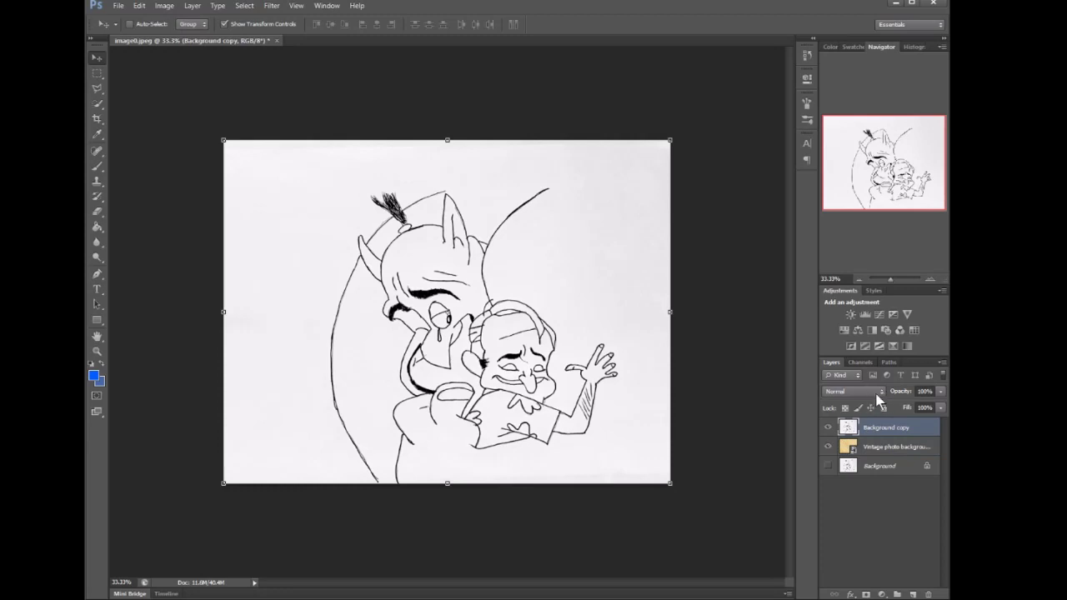
click(855, 393)
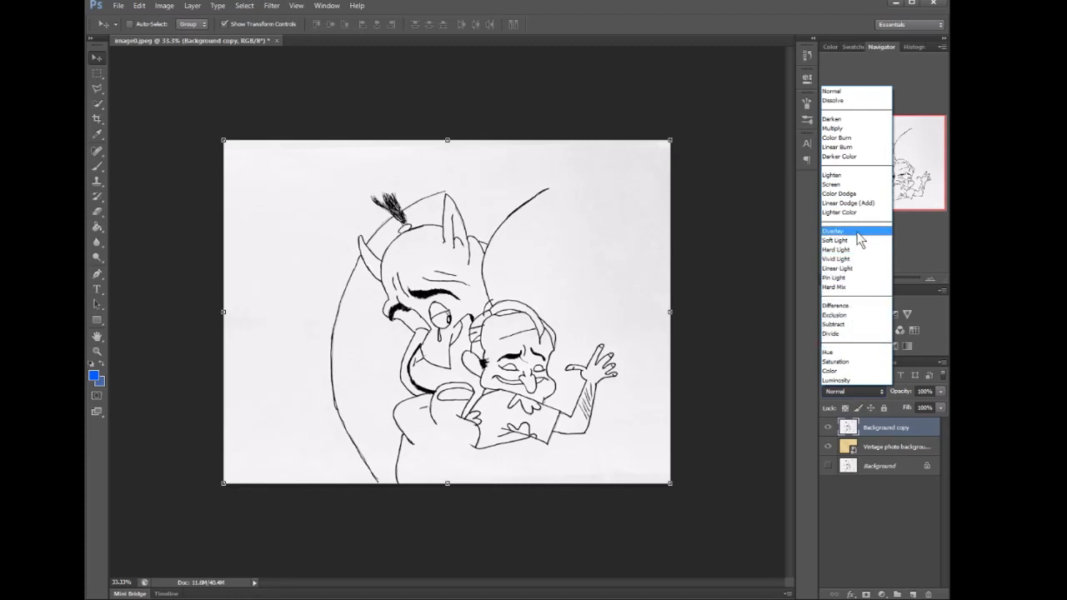
click(844, 131)
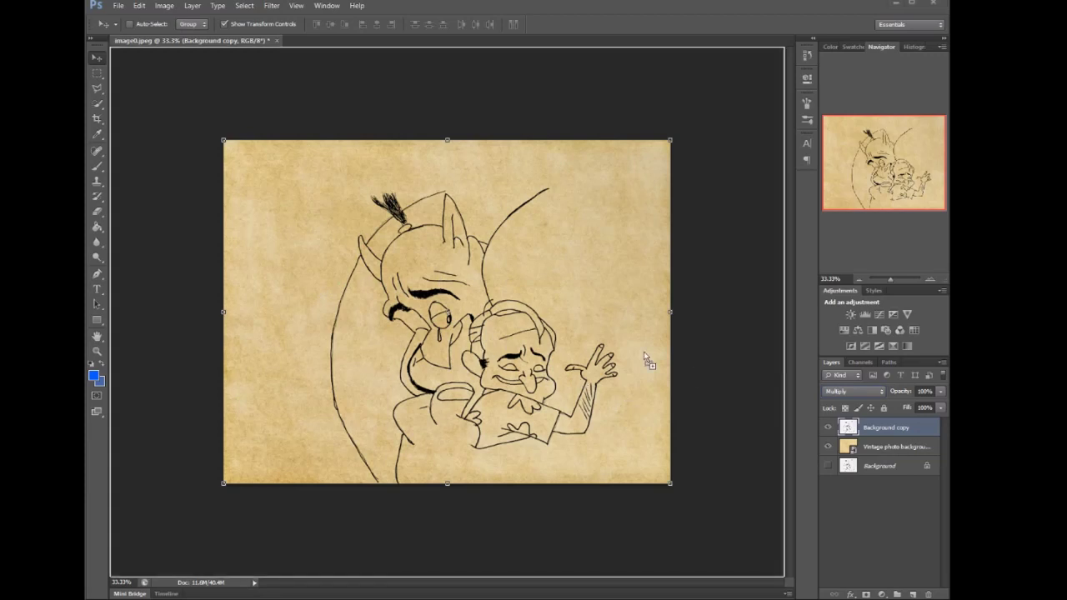
Step: Place the hand-drawn RW logo scan image1 over the drawing and scale it to about 118%
drag(648, 360, 506, 325)
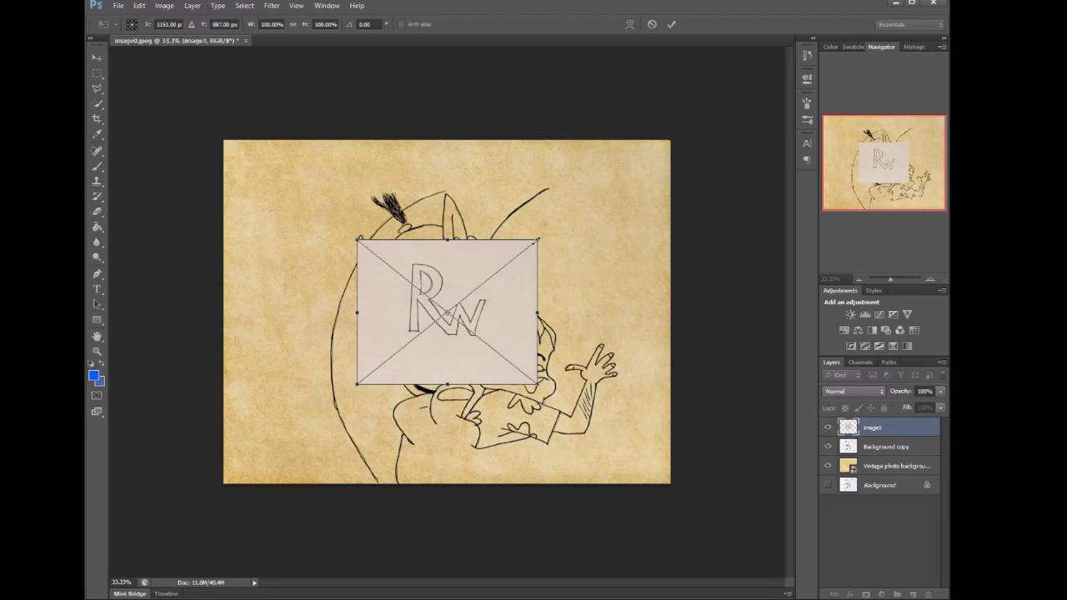
drag(537, 241, 570, 213)
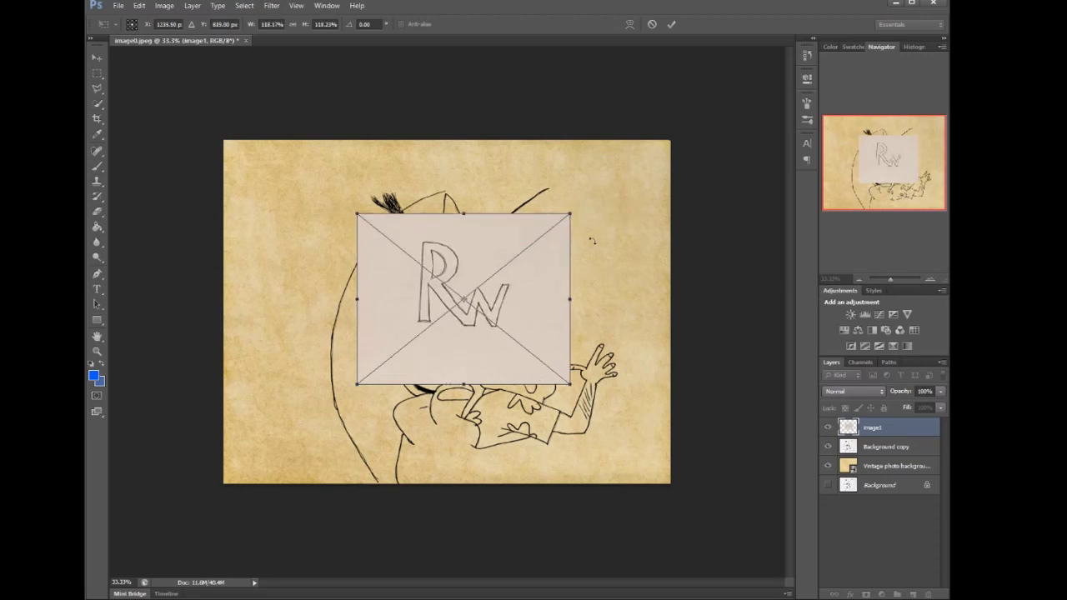
click(932, 277)
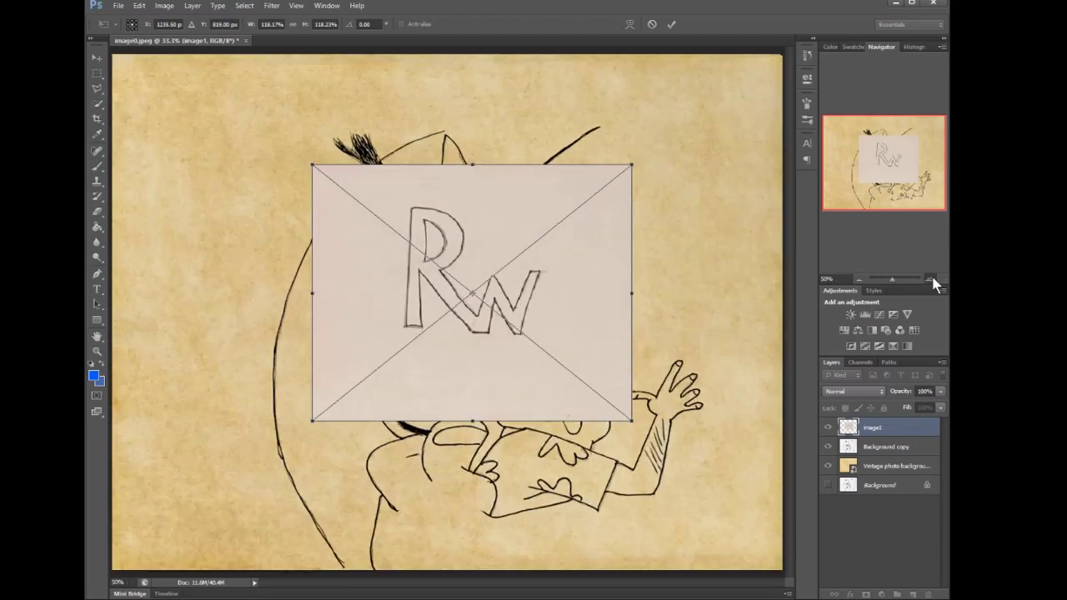
click(932, 278)
click(932, 278)
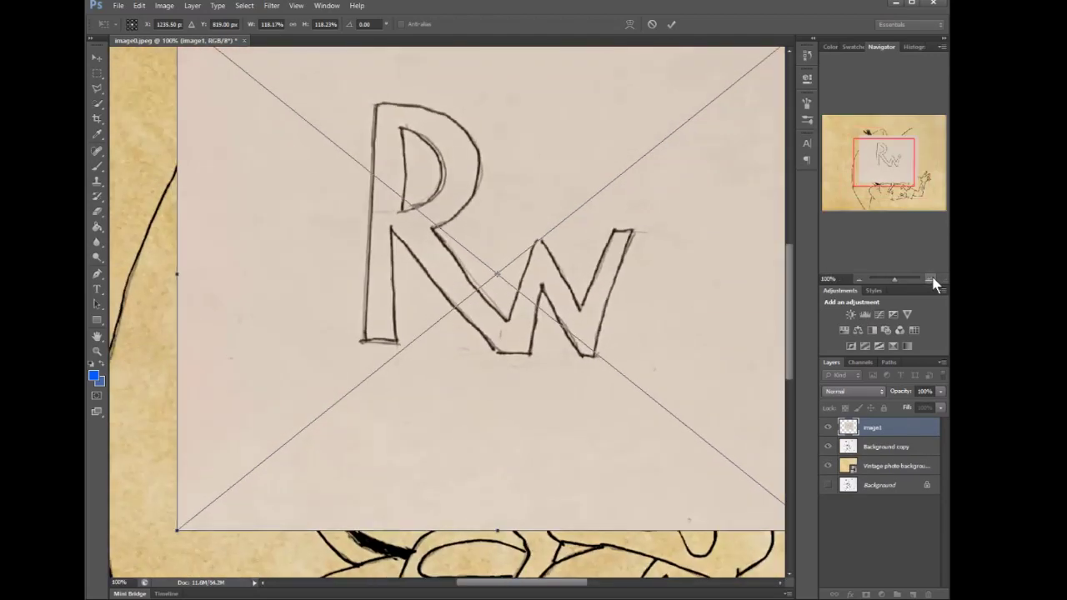
click(932, 278)
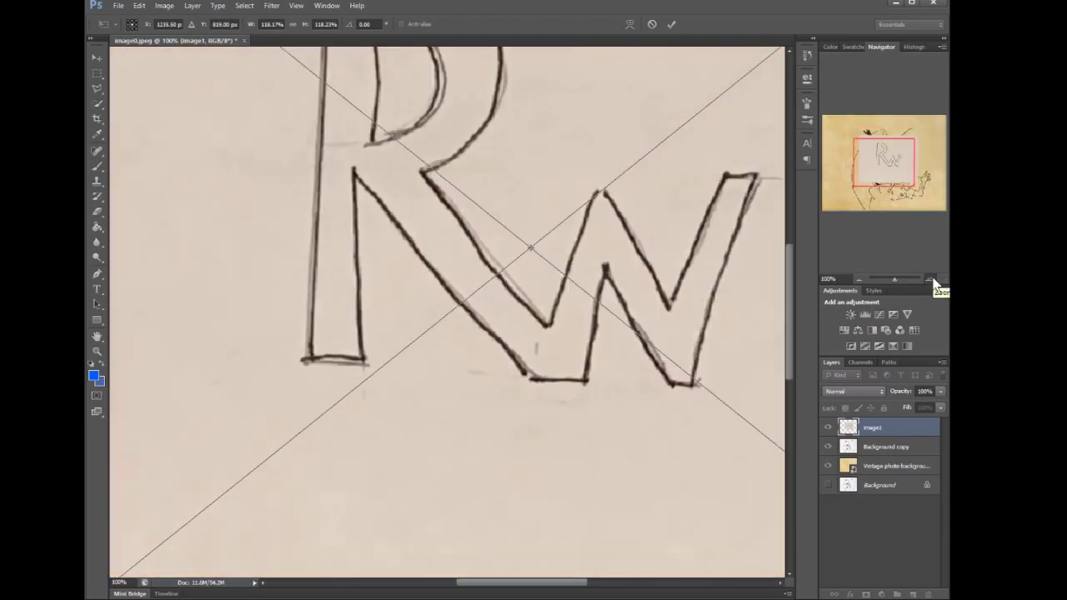
click(858, 280)
mouse_move(789, 300)
mouse_down()
mouse_move(791, 281)
mouse_move(752, 285)
mouse_up()
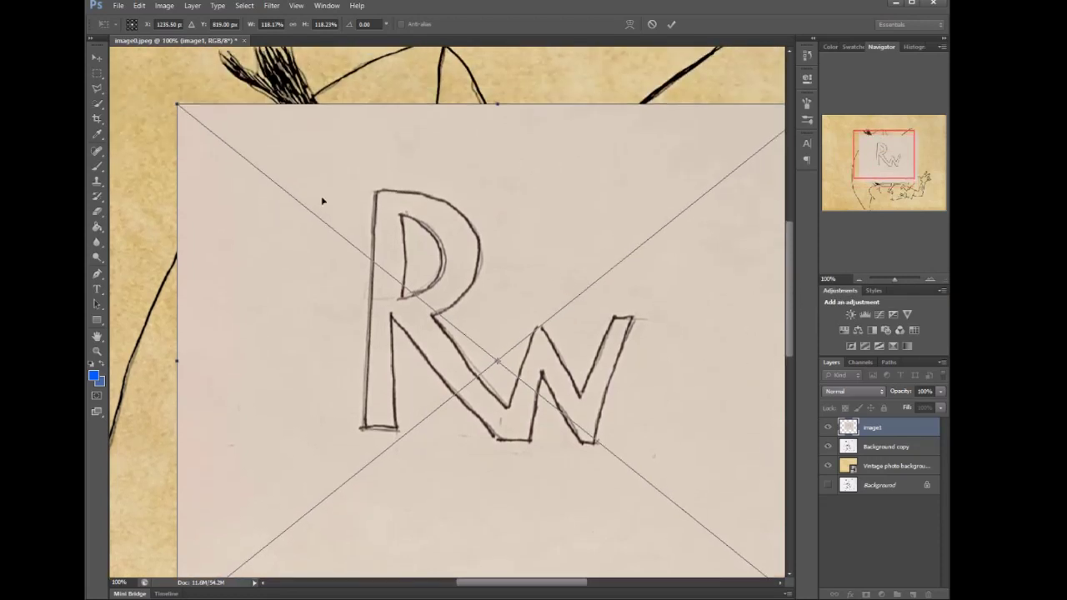
key(Return)
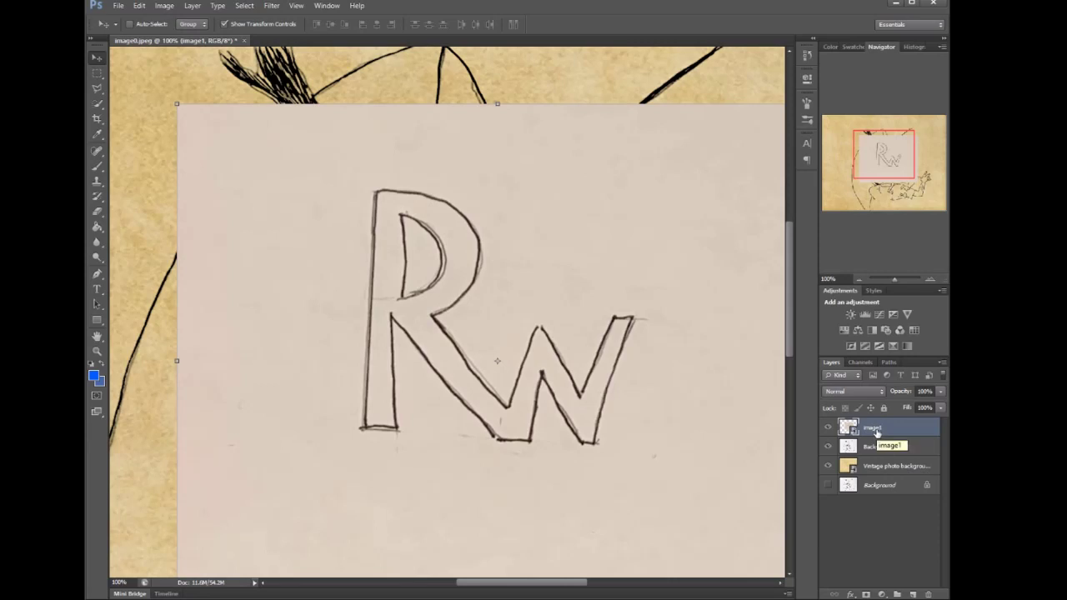
Step: Add a new layer above image1 and trace the outer outline of the RW letters as a closed Polygonal Lasso selection
click(912, 594)
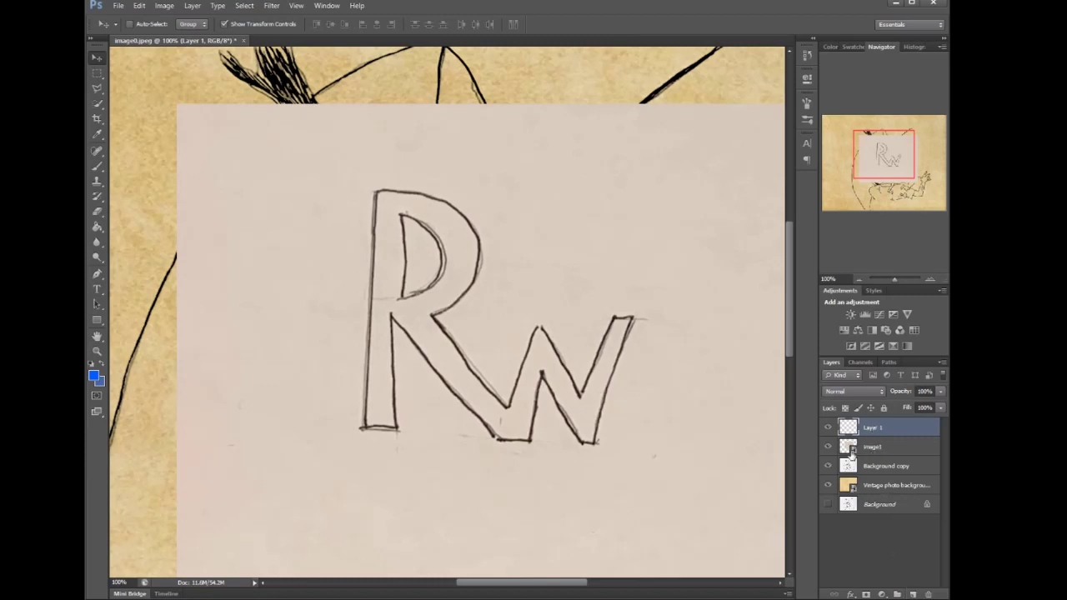
click(96, 90)
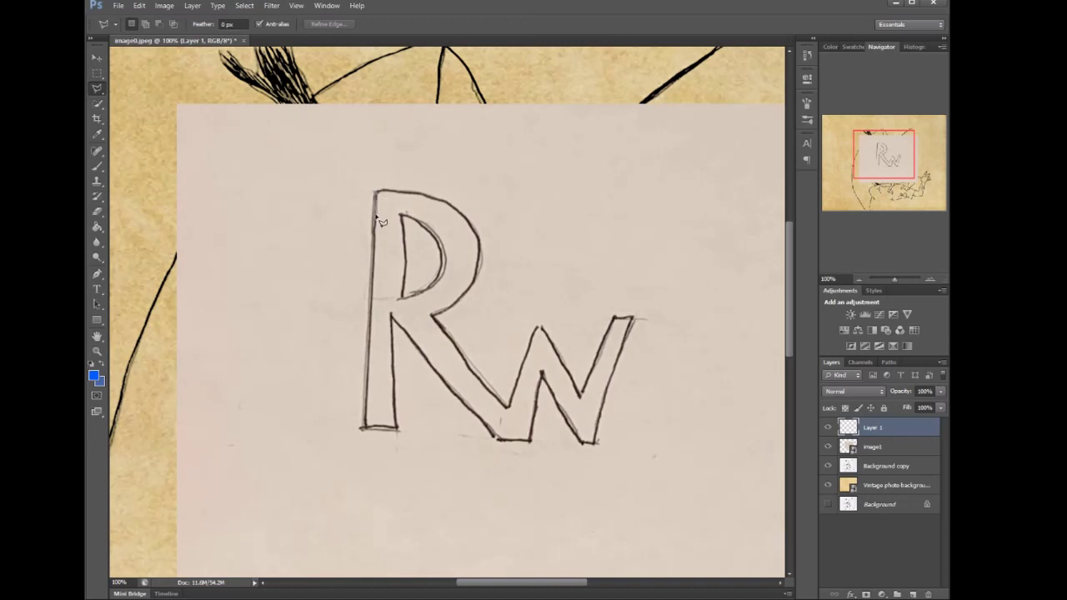
click(362, 428)
click(399, 430)
click(392, 316)
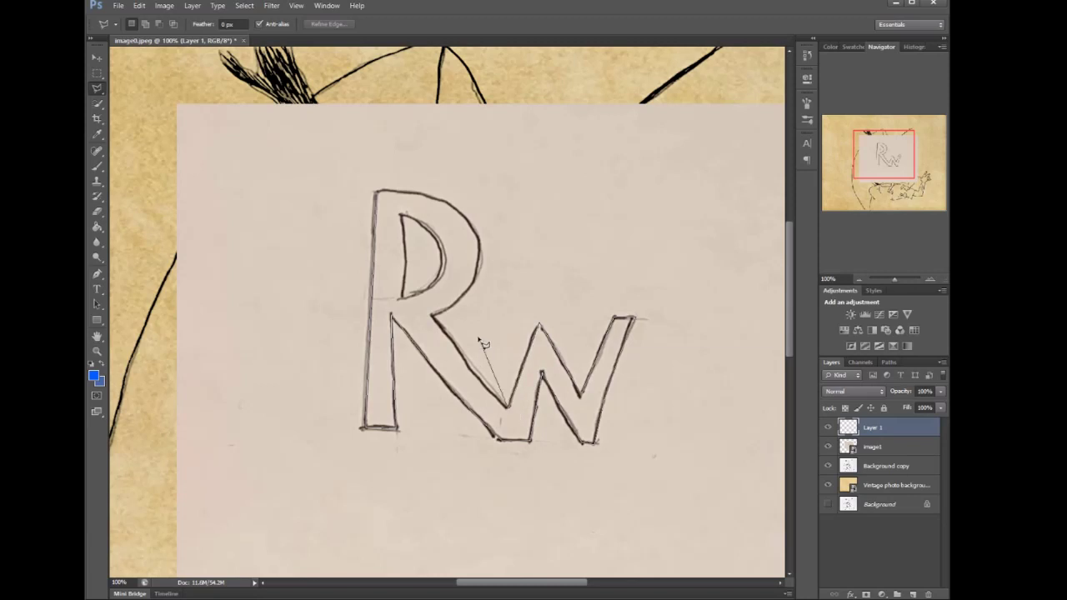
click(435, 317)
click(379, 197)
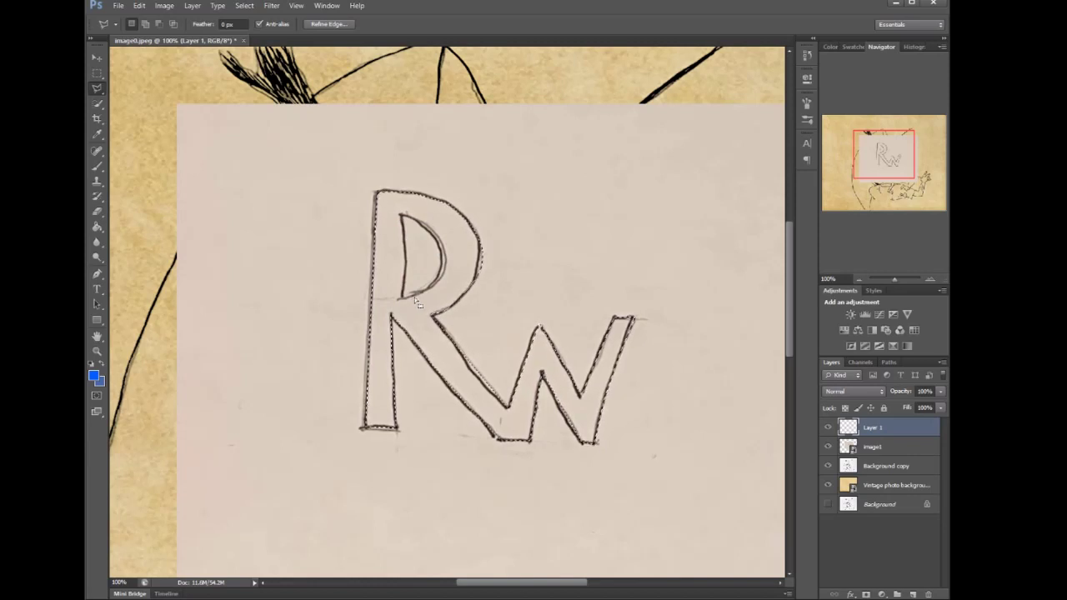
Step: Subtract the enclosed counter inside the R from the traced RW selection with the Polygonal Lasso
key(alt)
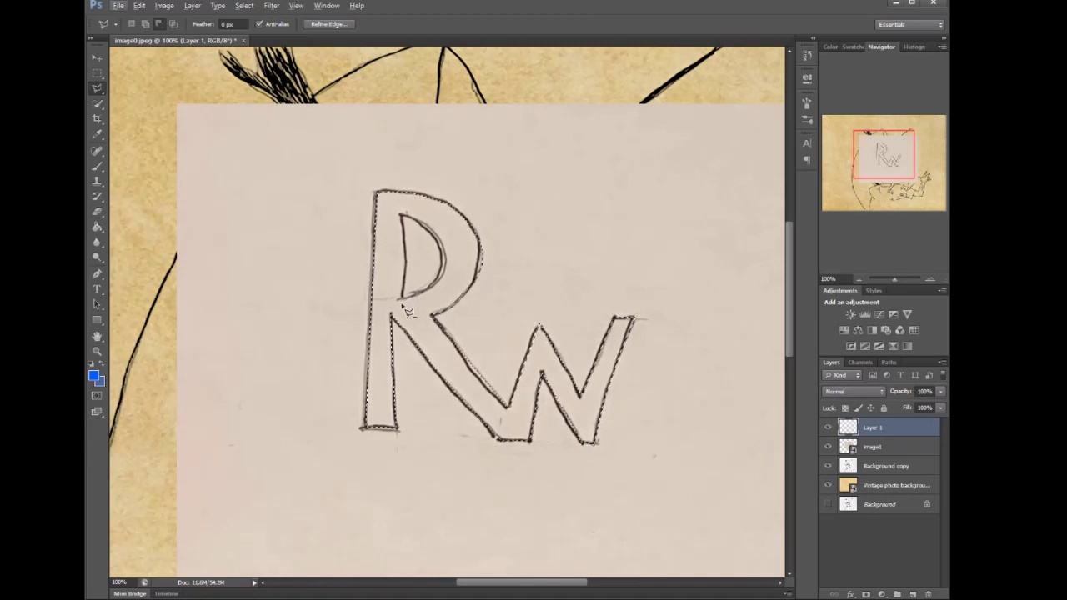
key(alt)
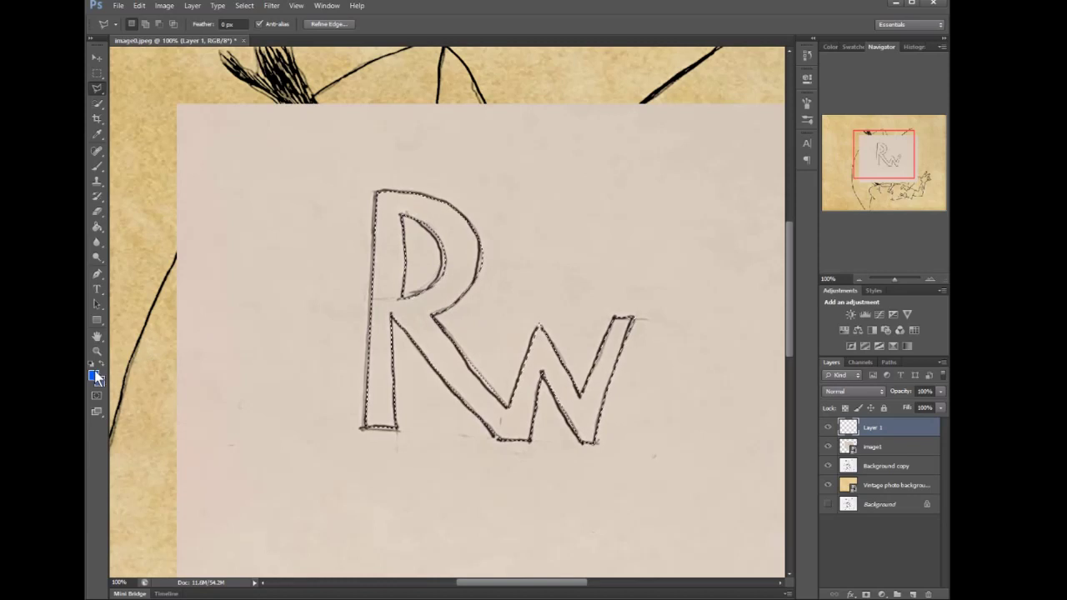
Step: Fill the RW selection on Layer 1 with blue 005aff using the Paint Bucket and deselect
click(96, 234)
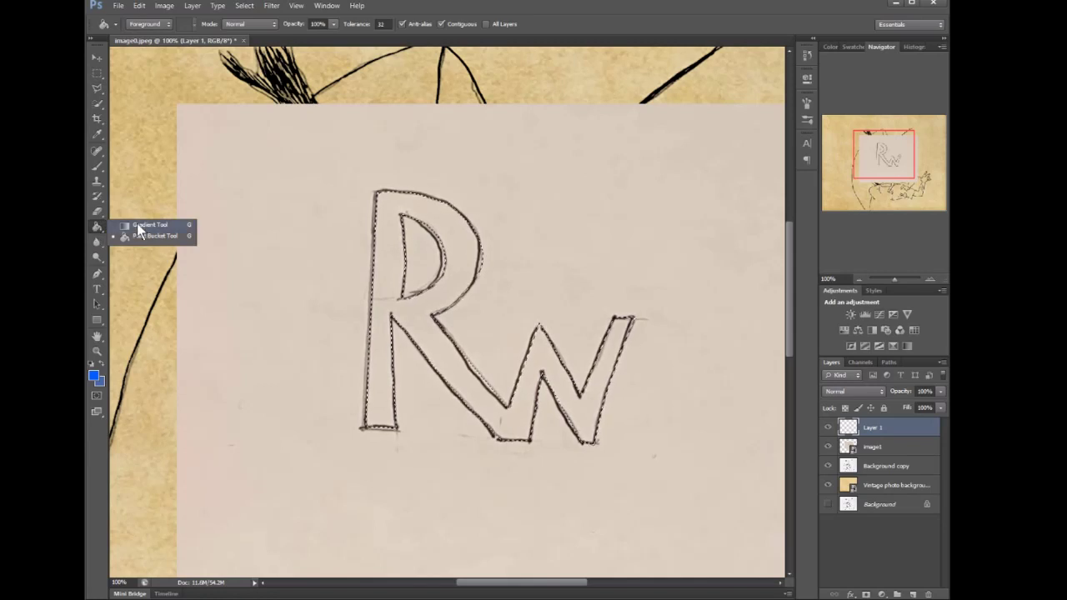
click(140, 226)
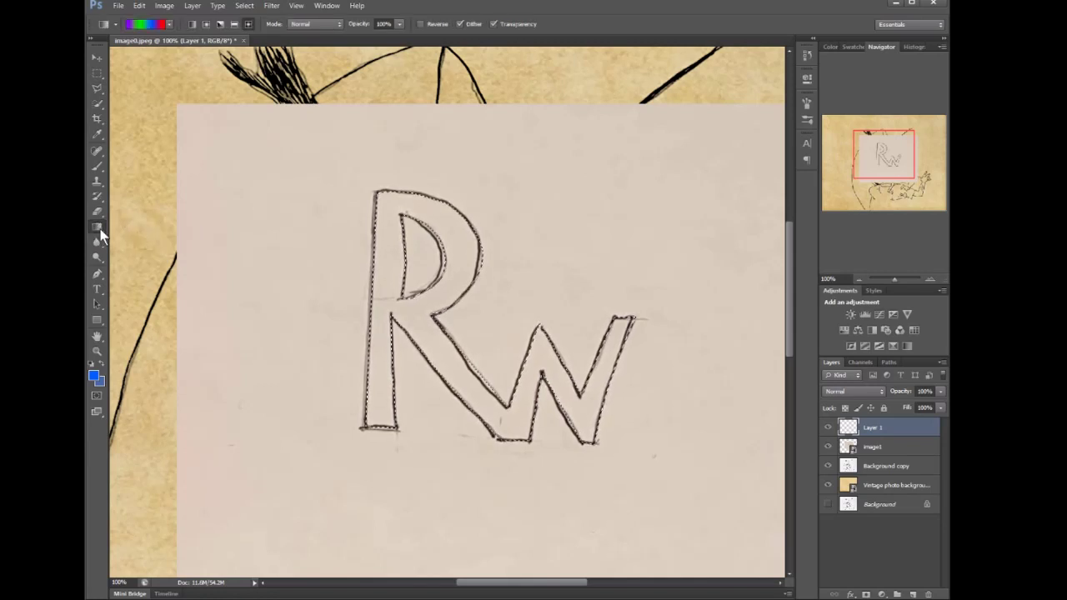
click(99, 231)
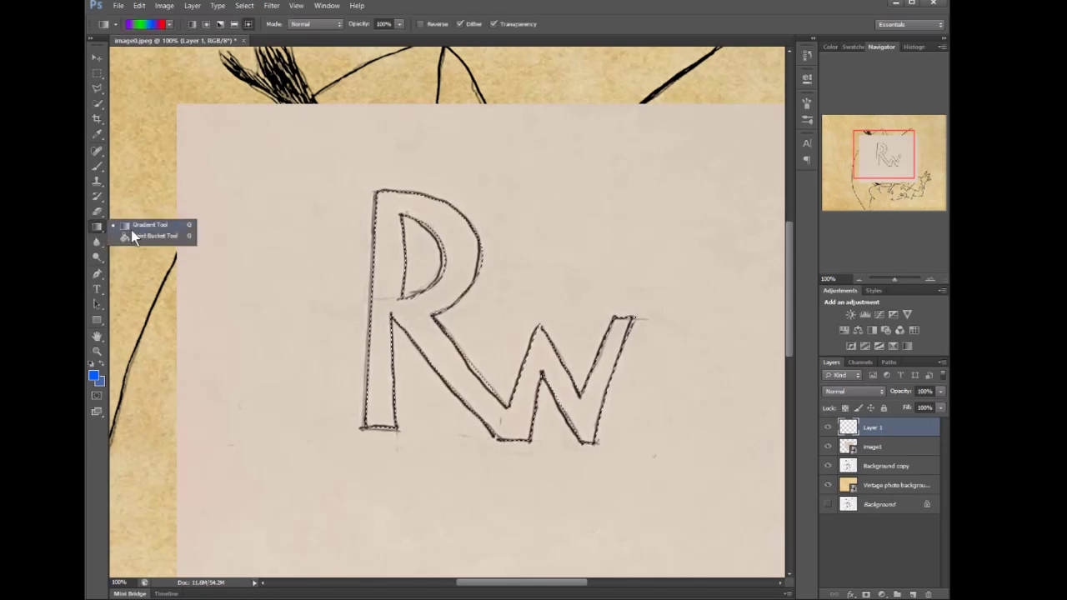
click(134, 238)
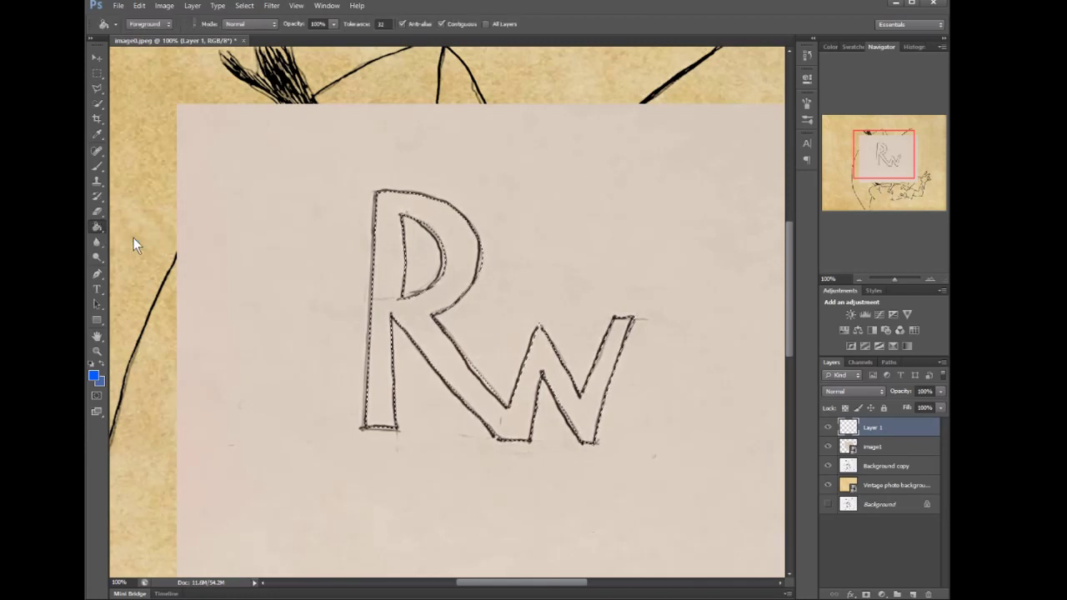
click(94, 376)
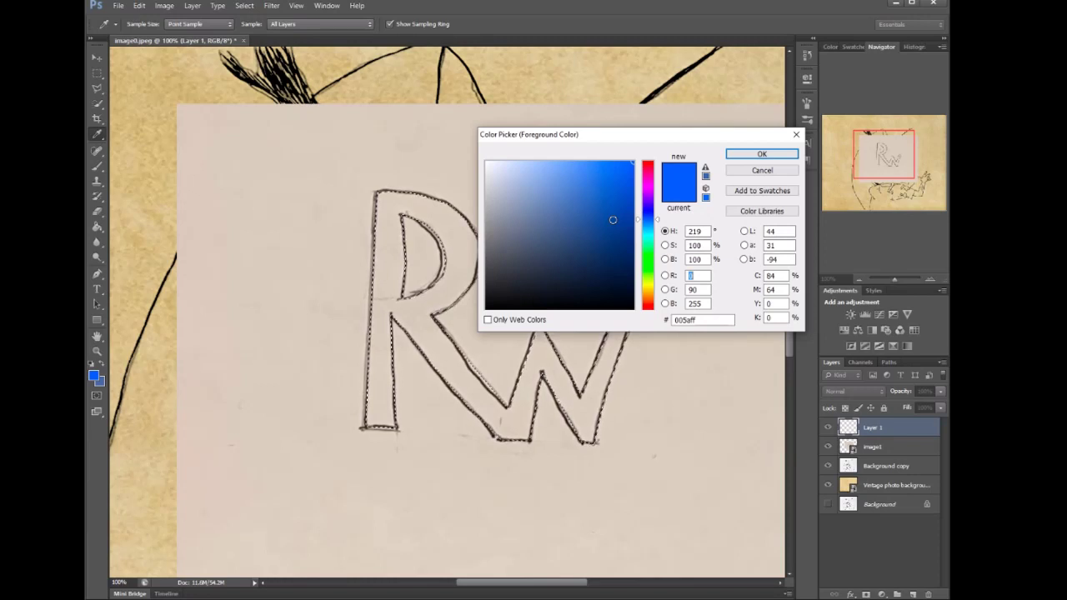
click(762, 154)
key(g)
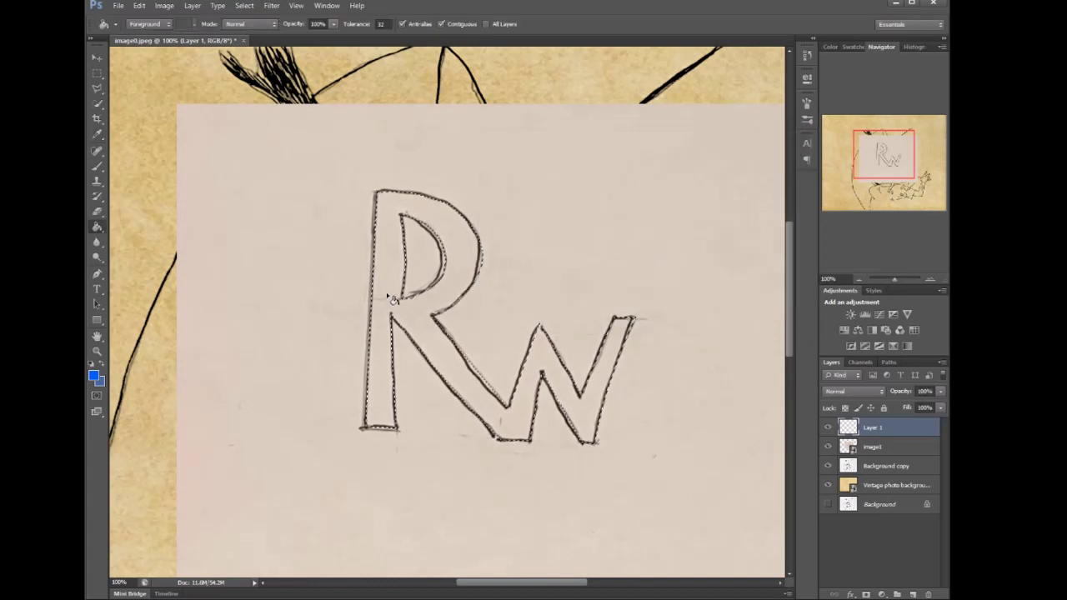
click(389, 298)
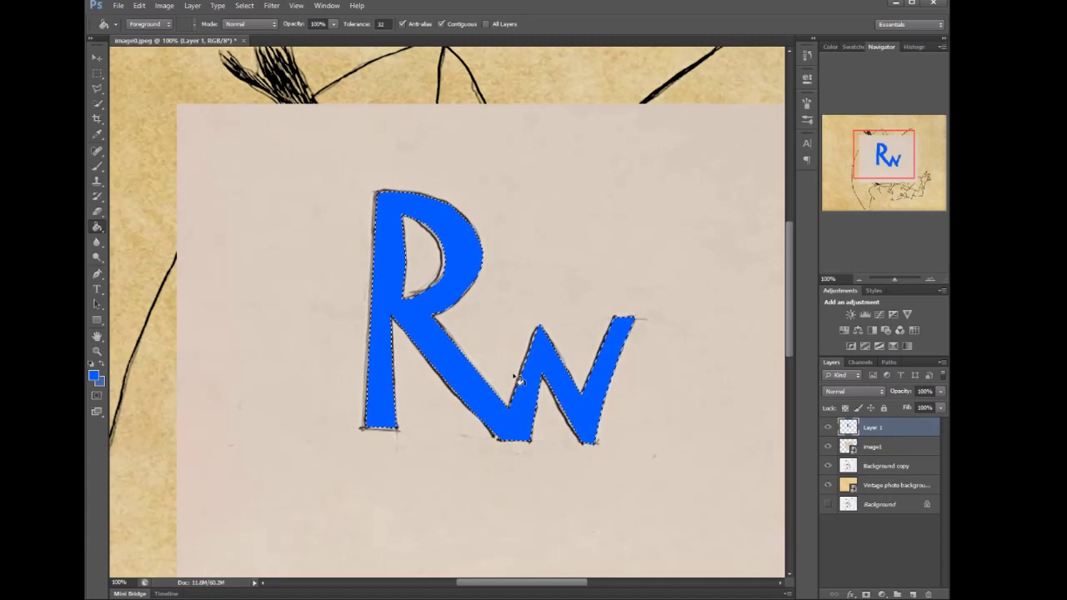
key(ctrl+d)
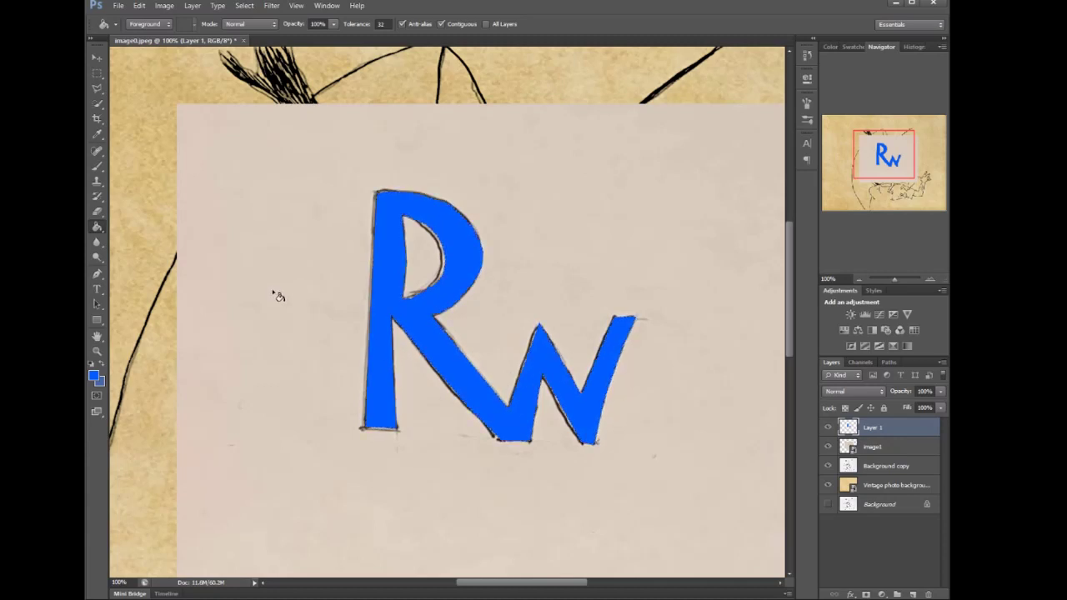
Step: Shift the blue RW letters slightly against the sketched outline beneath them
click(98, 57)
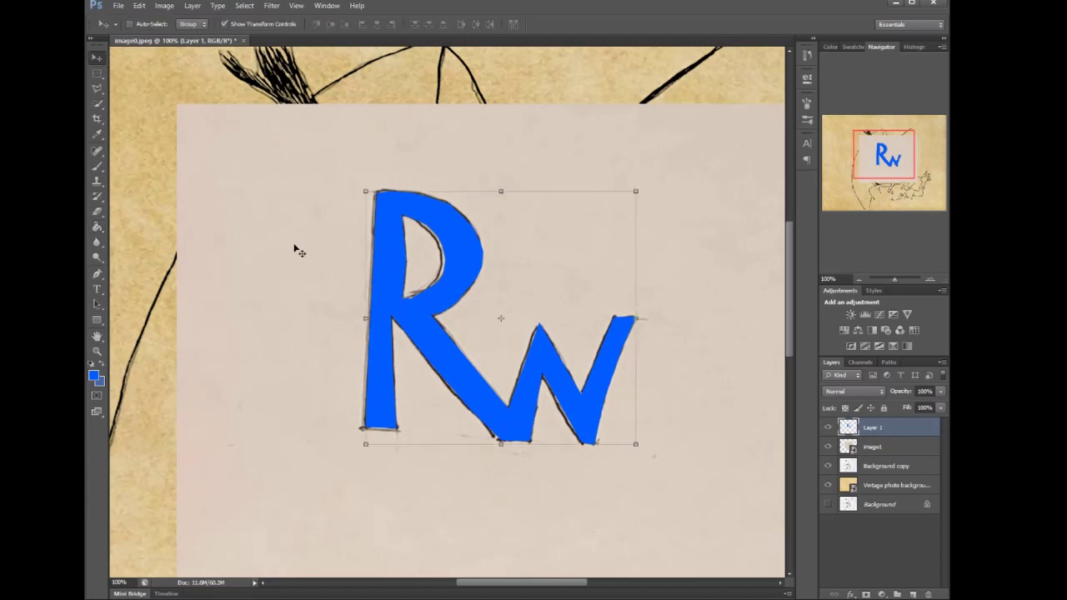
mouse_move(318, 233)
mouse_down()
mouse_move(295, 212)
mouse_move(479, 187)
mouse_move(294, 211)
mouse_move(417, 179)
mouse_move(479, 217)
mouse_move(384, 246)
mouse_move(386, 224)
mouse_move(372, 219)
mouse_move(389, 254)
mouse_up()
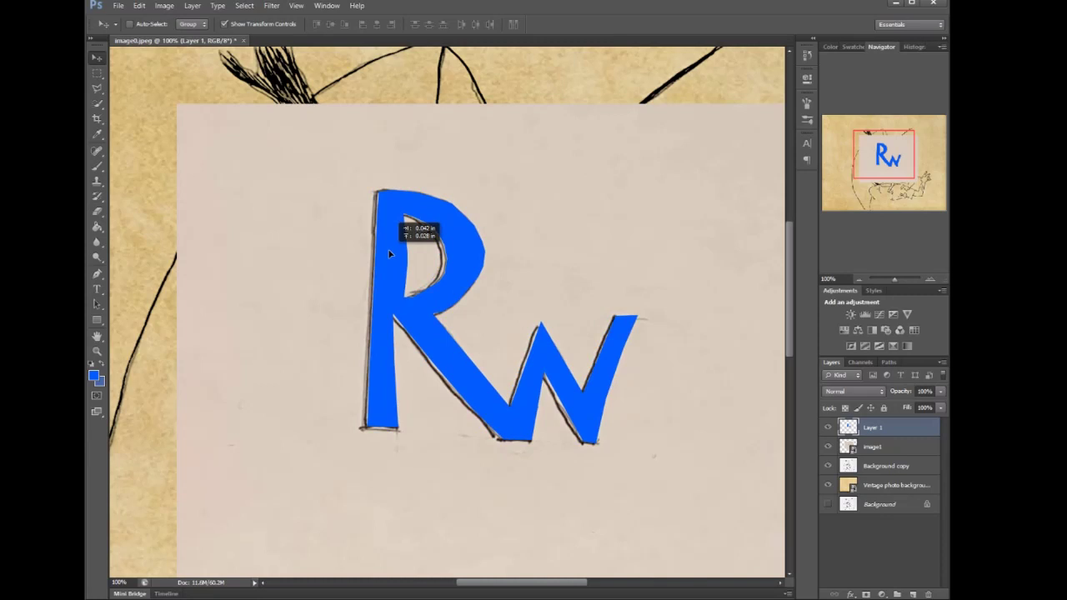
drag(389, 254, 389, 255)
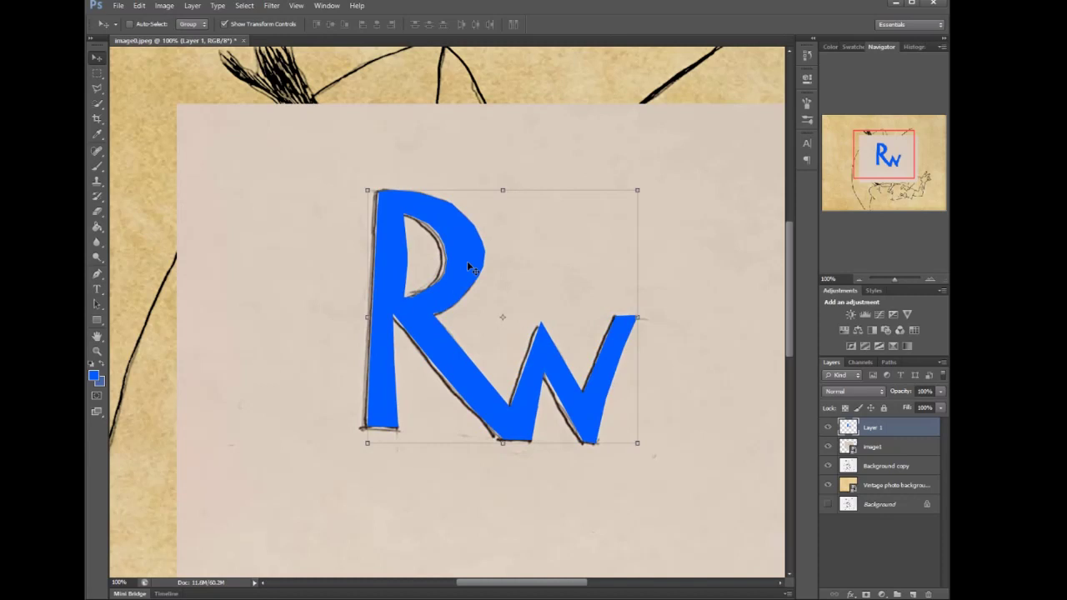
drag(468, 263, 464, 267)
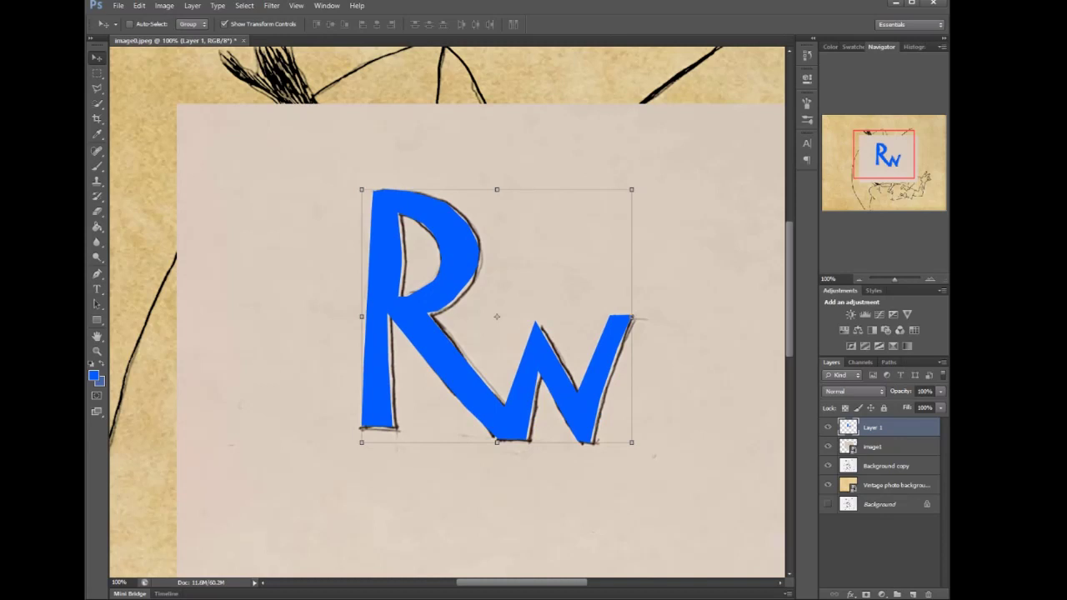
double_click(908, 429)
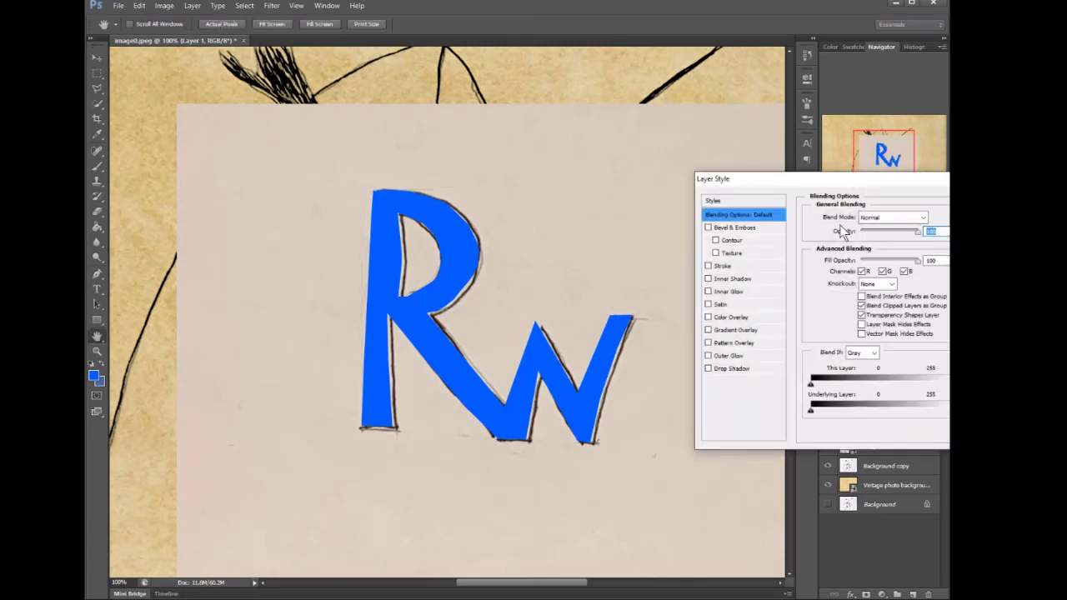
drag(830, 181, 632, 160)
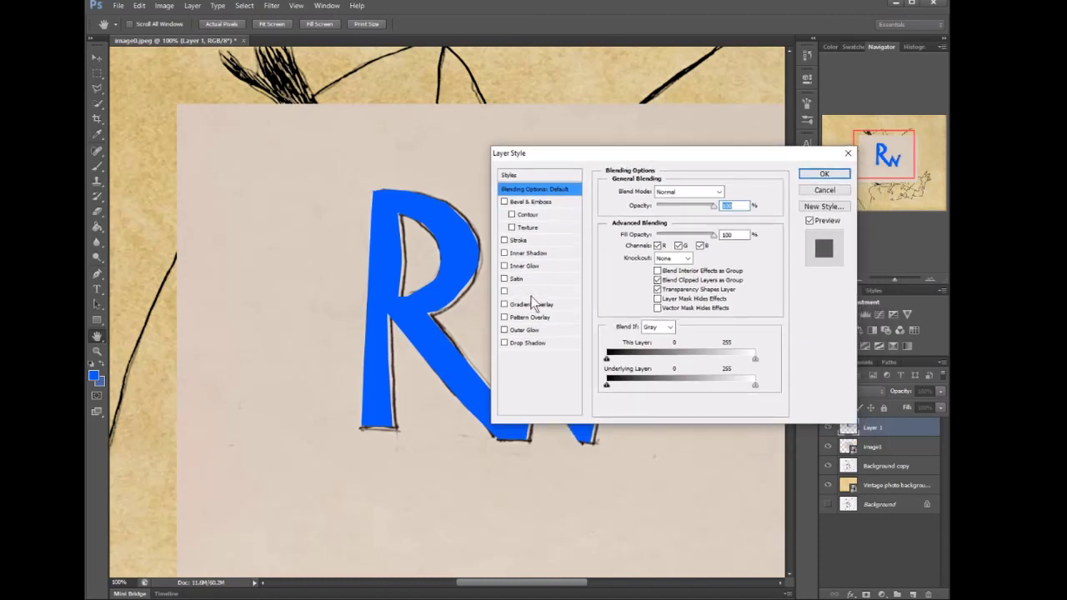
click(504, 343)
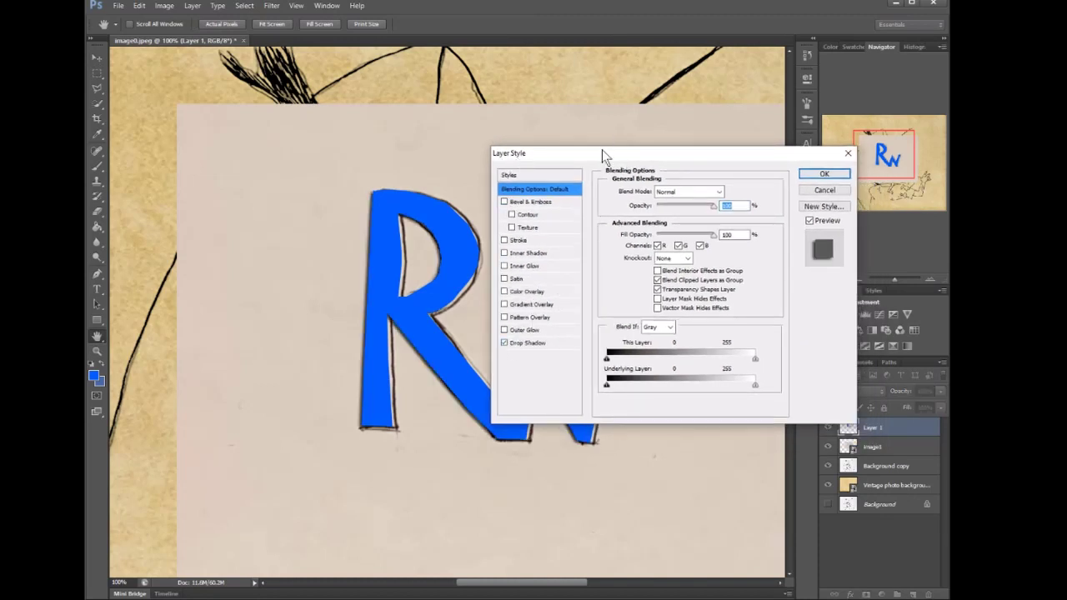
drag(602, 149, 631, 75)
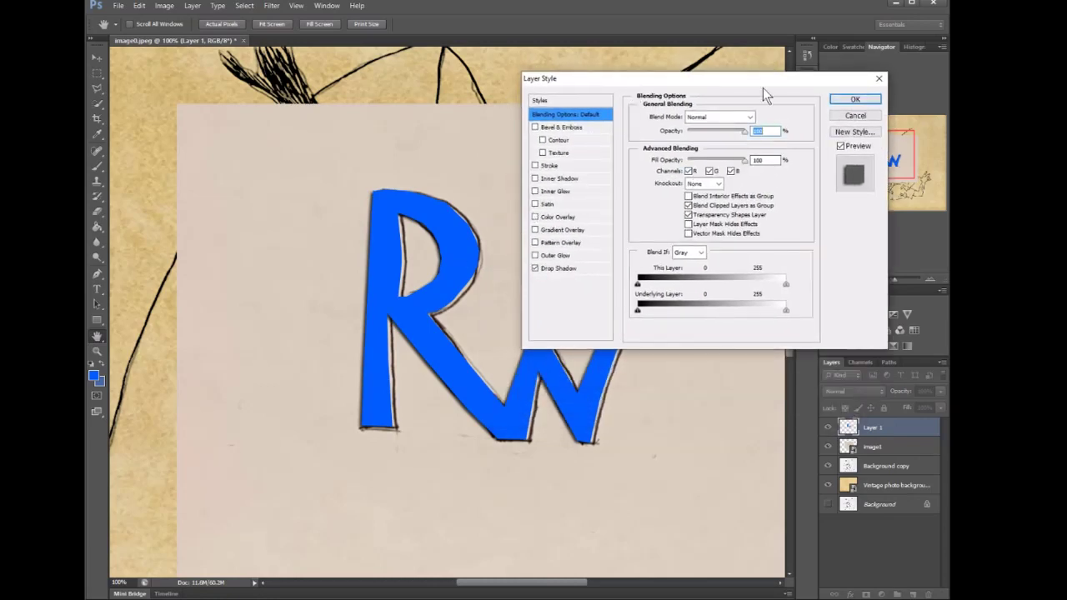
drag(763, 82, 727, 77)
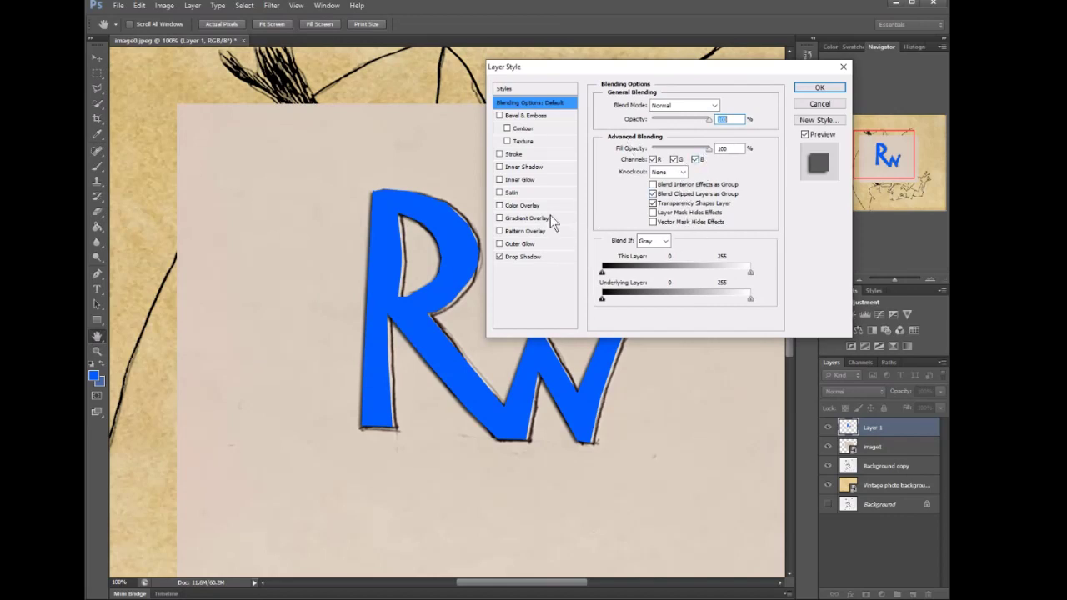
click(523, 257)
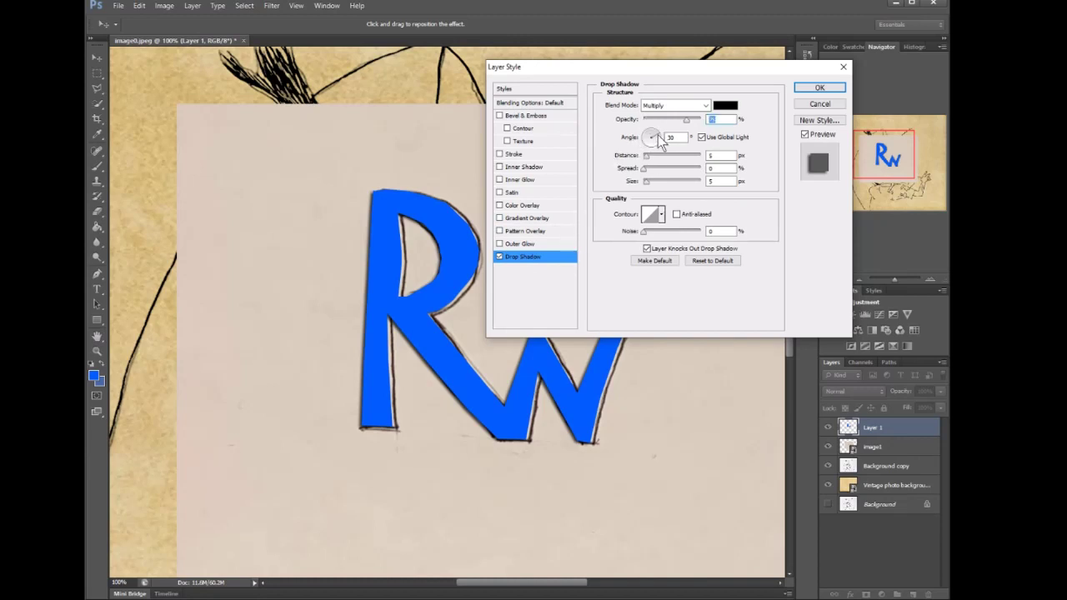
mouse_move(660, 142)
mouse_down()
mouse_move(650, 134)
mouse_move(664, 130)
mouse_up()
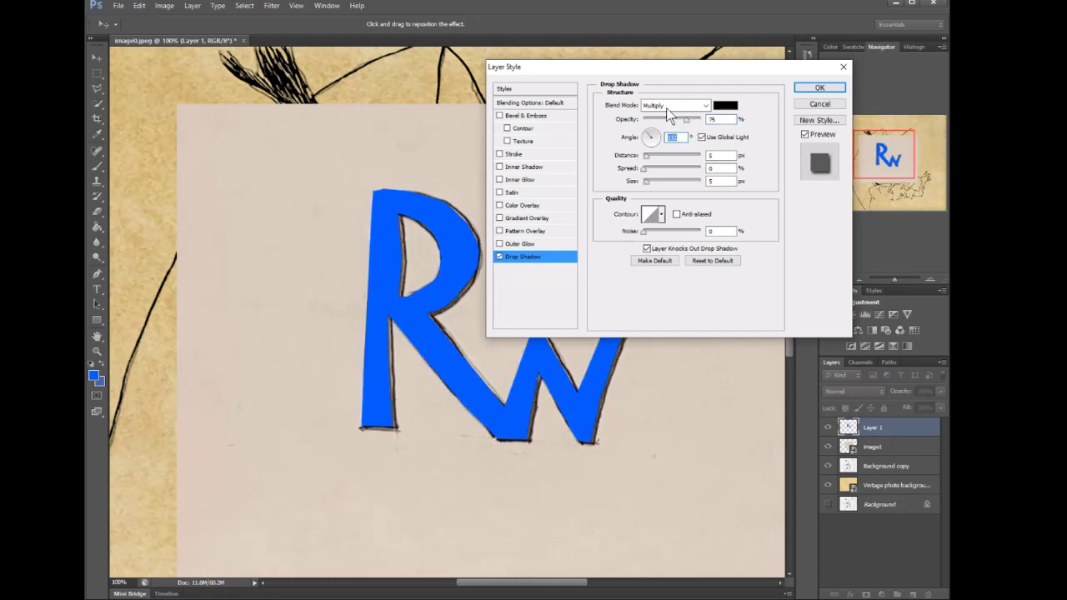
click(820, 105)
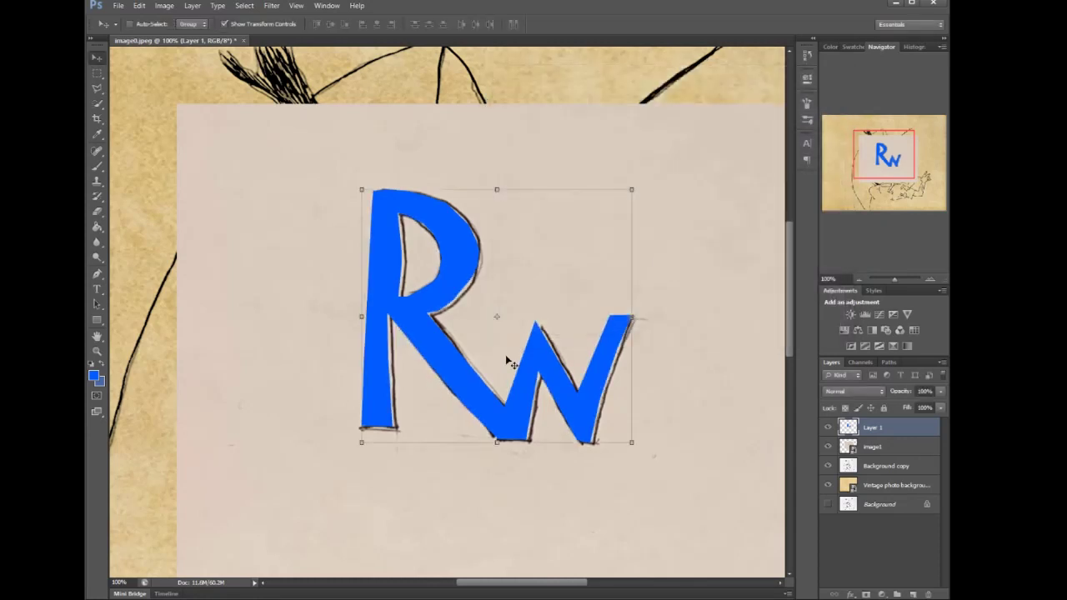
Step: Nudge the blue RW letters slightly downward and hide the image1 sketch layer
drag(395, 290, 450, 268)
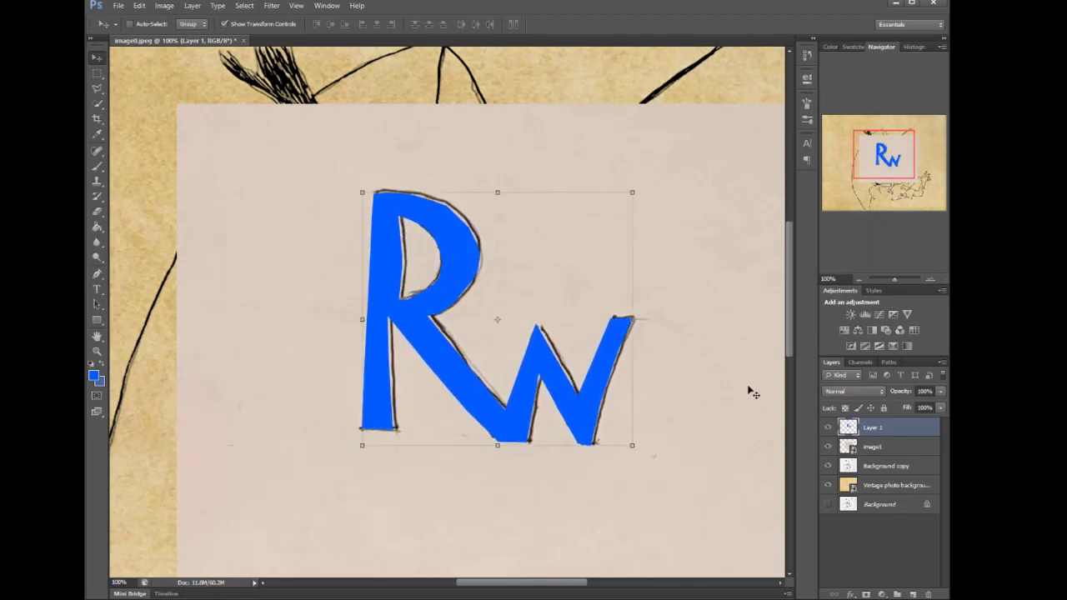
click(827, 446)
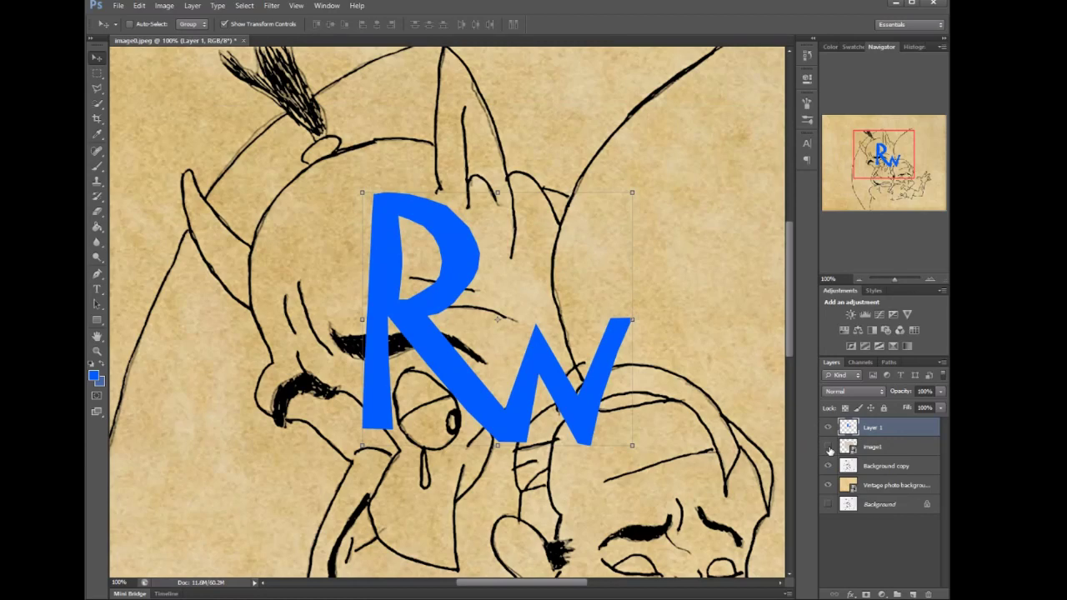
double_click(905, 431)
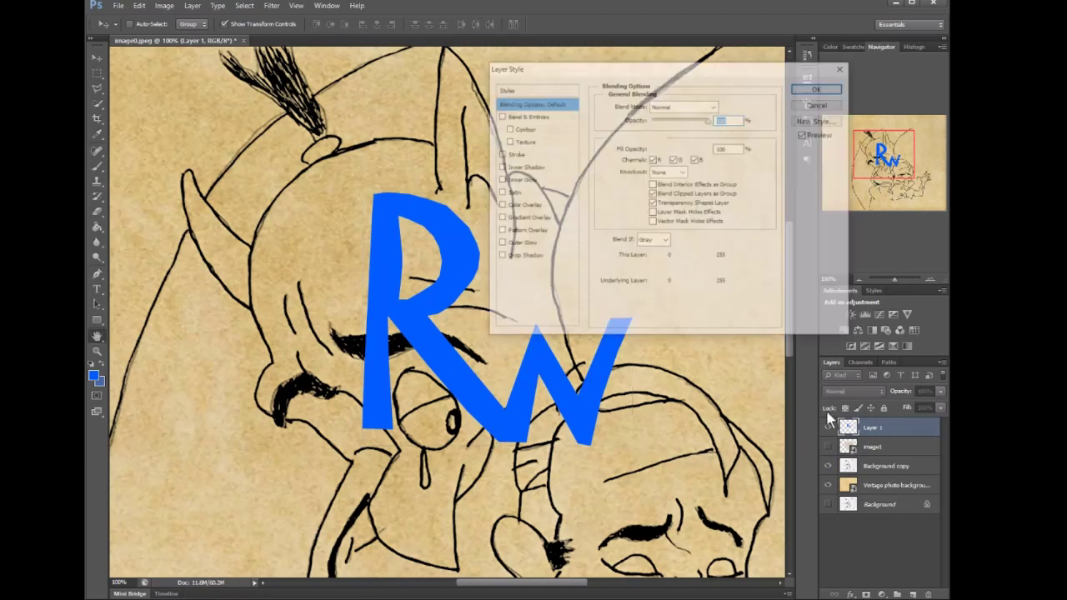
click(500, 257)
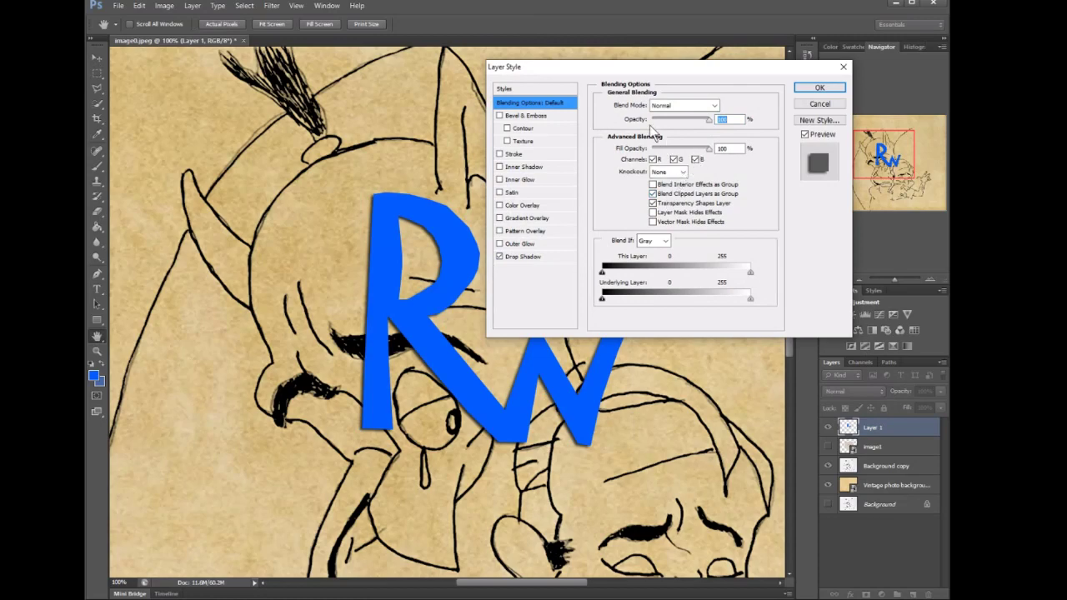
click(533, 255)
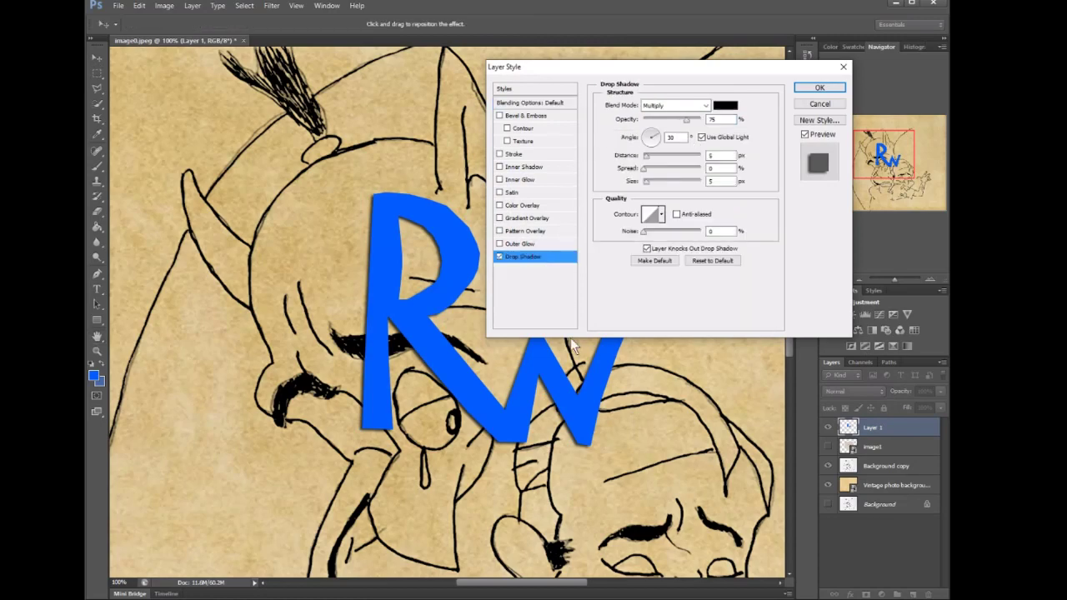
click(820, 104)
Step: Move the blue RW letters off the drawing onto the blank upper-left area of the paper
drag(461, 276, 283, 167)
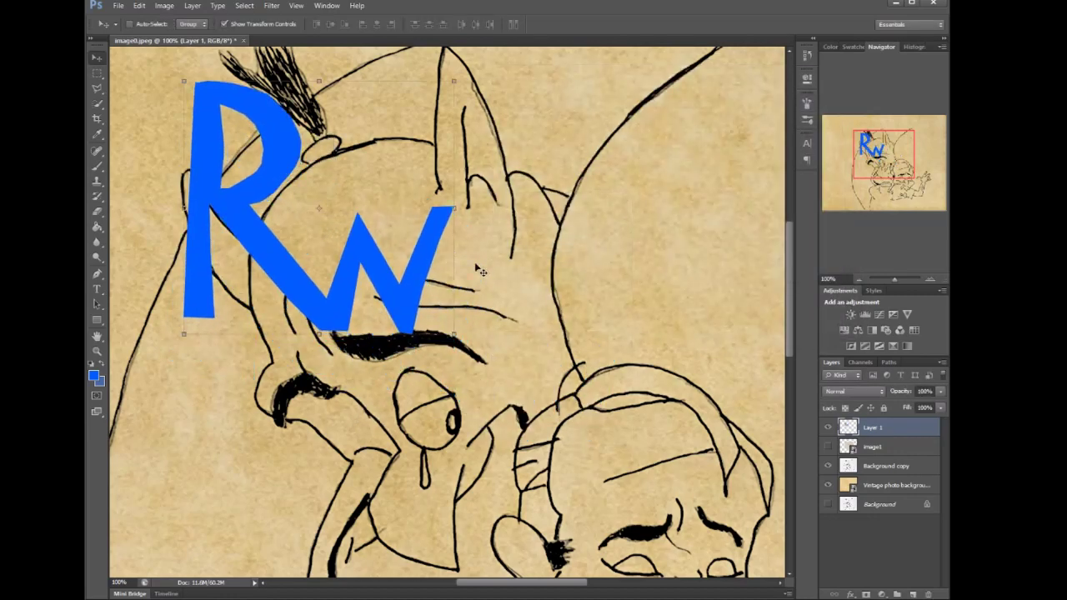
drag(516, 581, 440, 581)
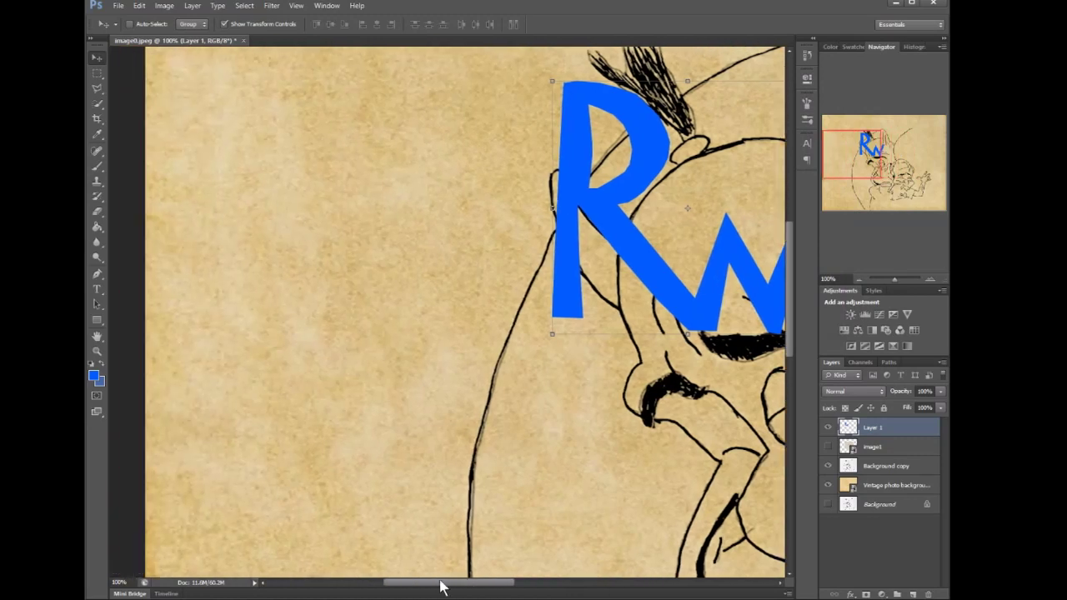
drag(639, 156, 263, 148)
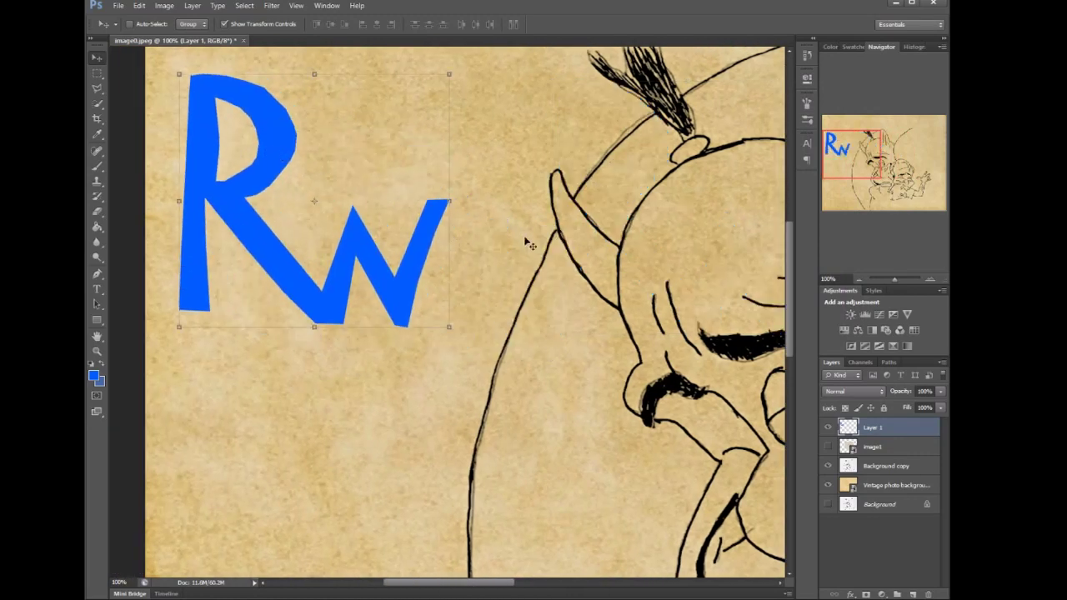
Step: Add a Multiply drop shadow with 100% opacity to the blue RW letters on Layer 1
double_click(901, 430)
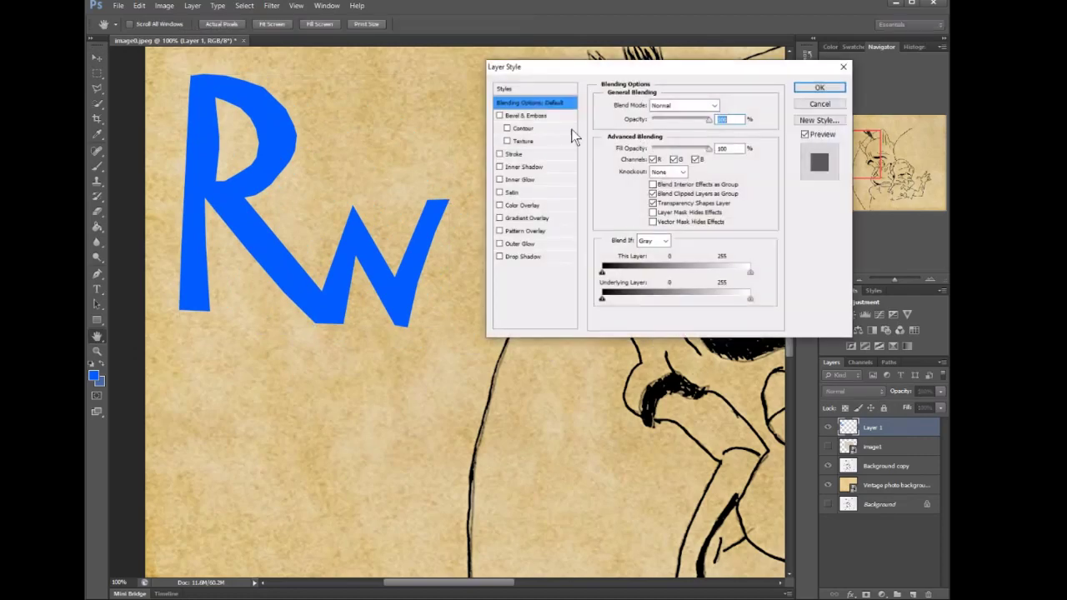
click(499, 257)
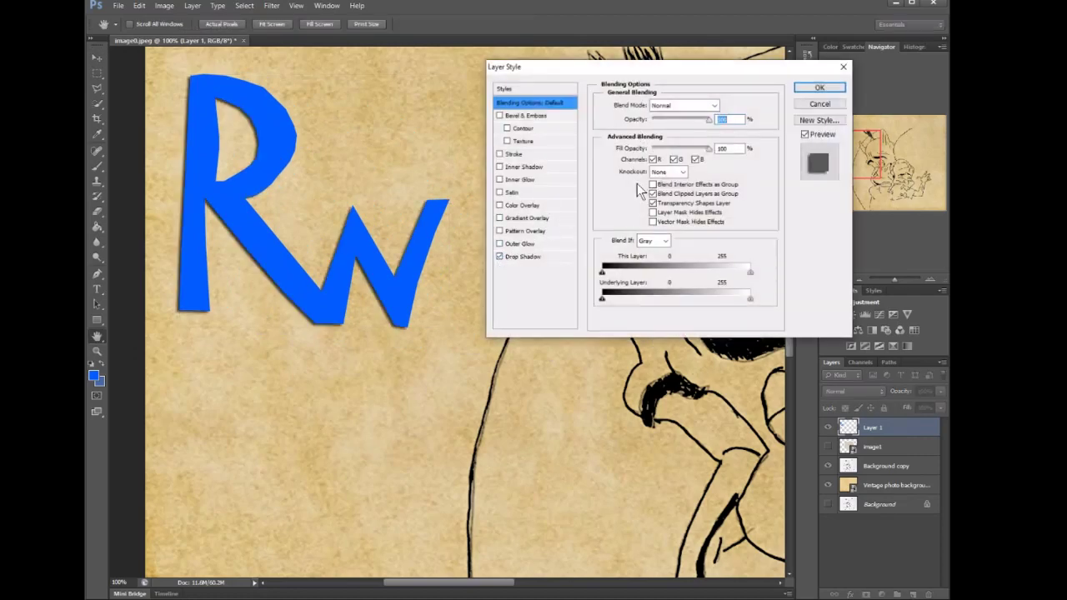
click(533, 260)
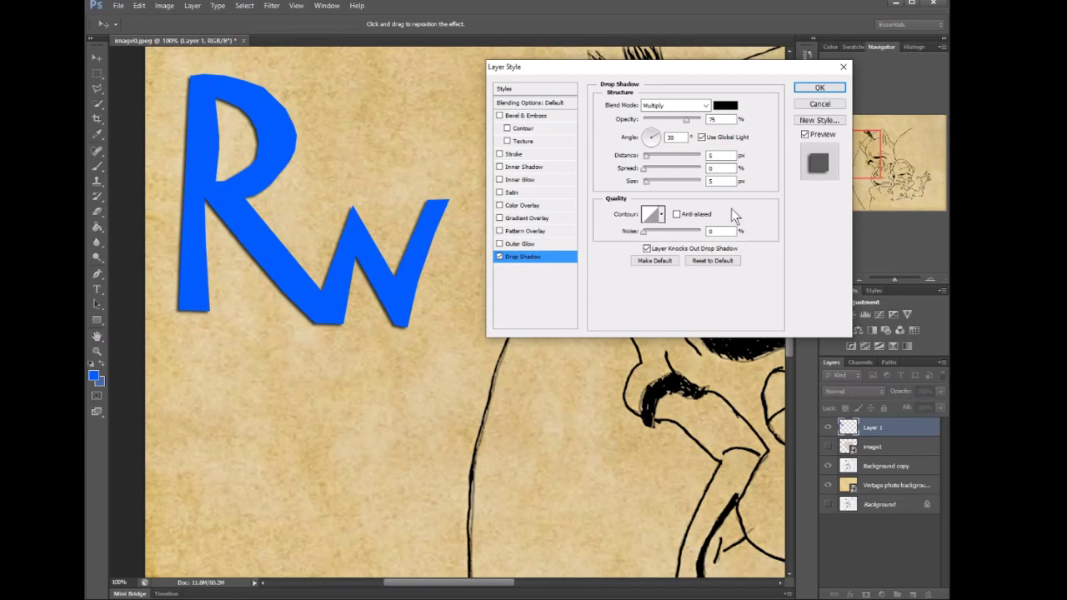
drag(687, 121, 700, 126)
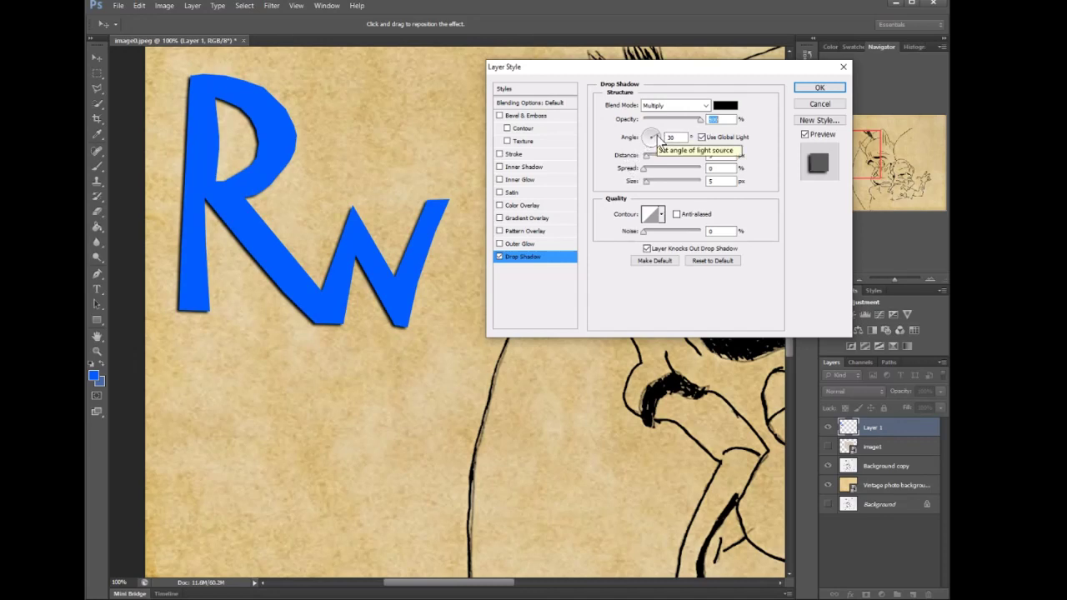
Step: Try different light angles for the RW letters' drop shadow, including 180° and 90°
drag(658, 138, 643, 137)
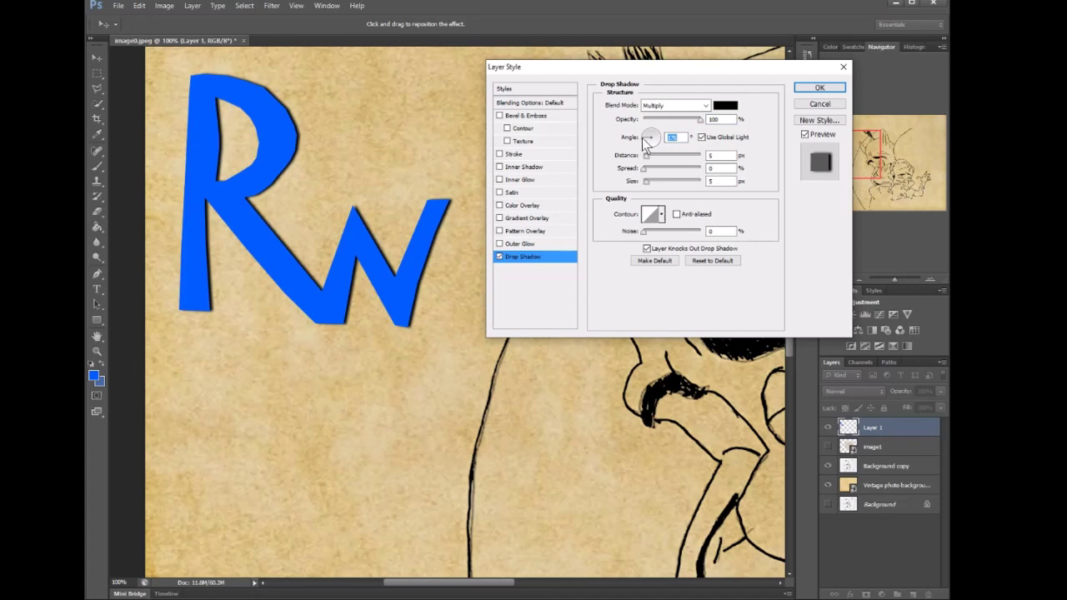
text(180)
drag(643, 142, 666, 138)
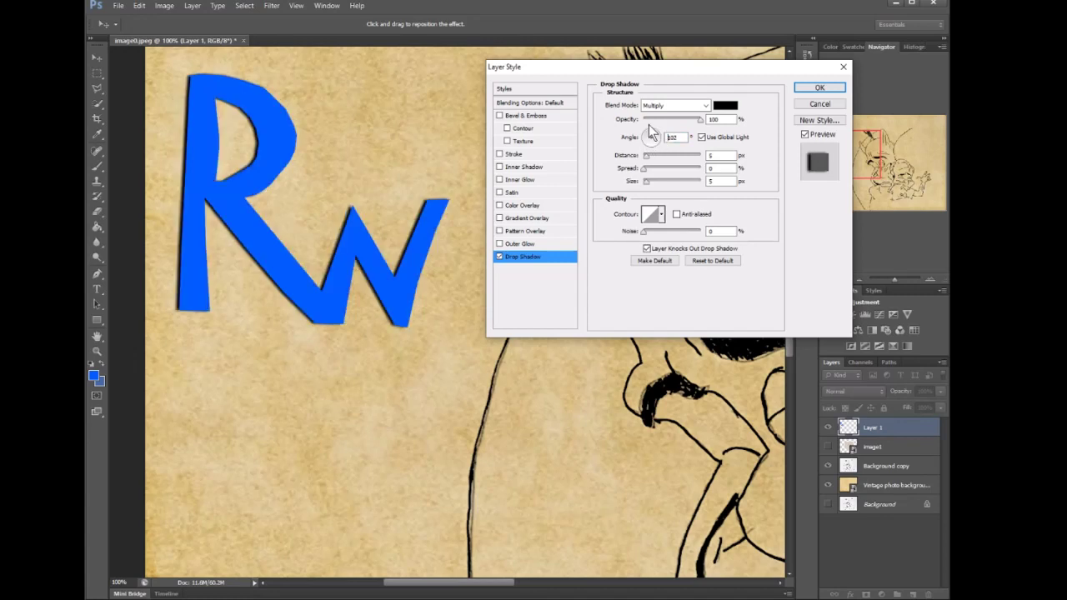
drag(651, 124, 651, 124)
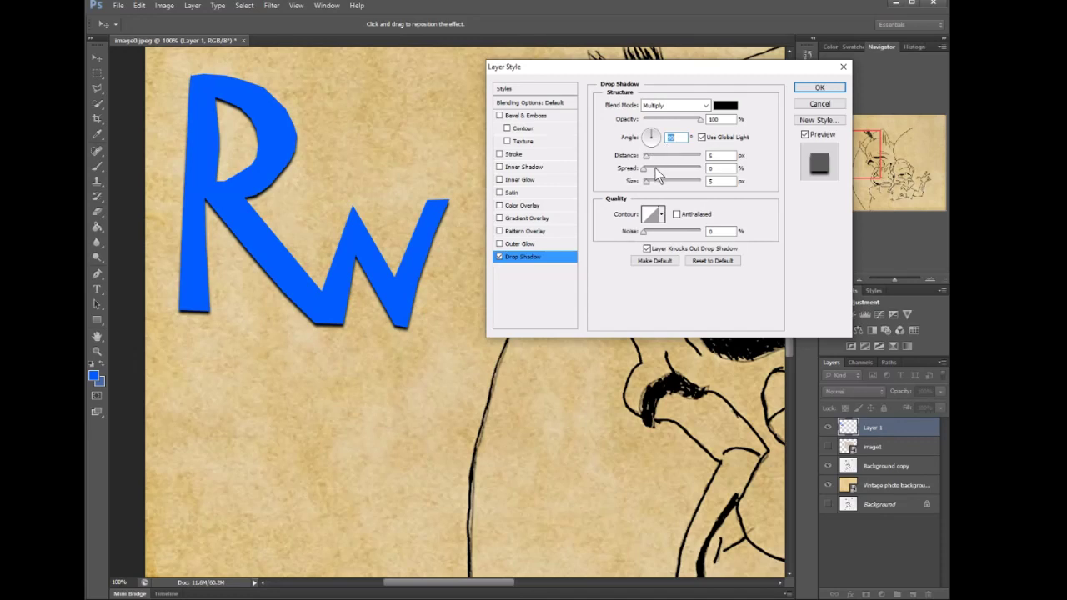
Step: Set the drop shadow's distance to 15 px, spread to 10% and angle to 130°, and apply the layer style
drag(648, 158, 634, 181)
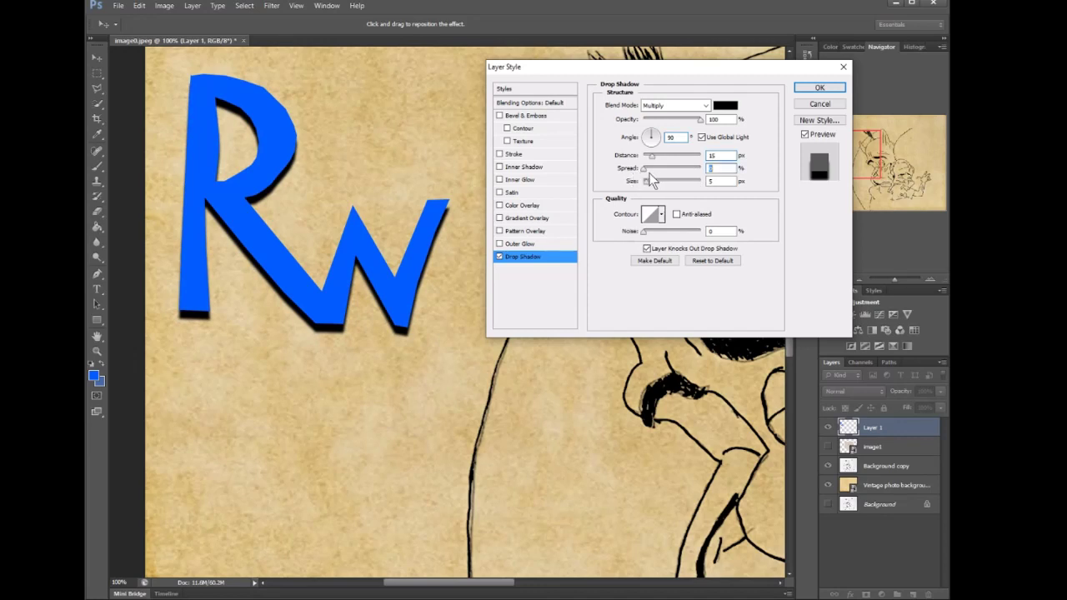
drag(648, 177, 651, 180)
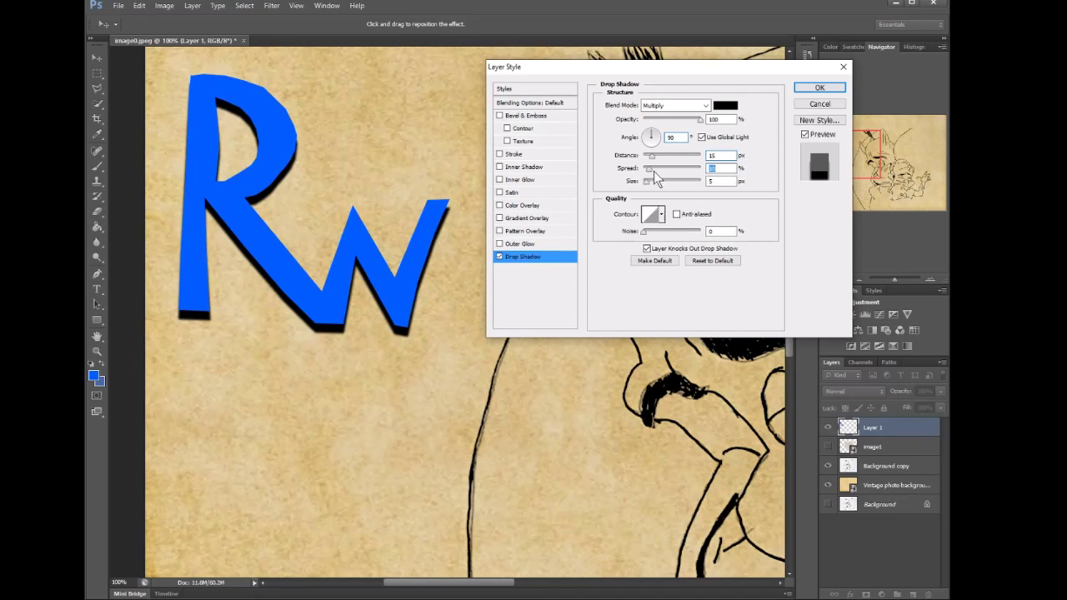
drag(646, 143, 647, 133)
drag(645, 131, 643, 129)
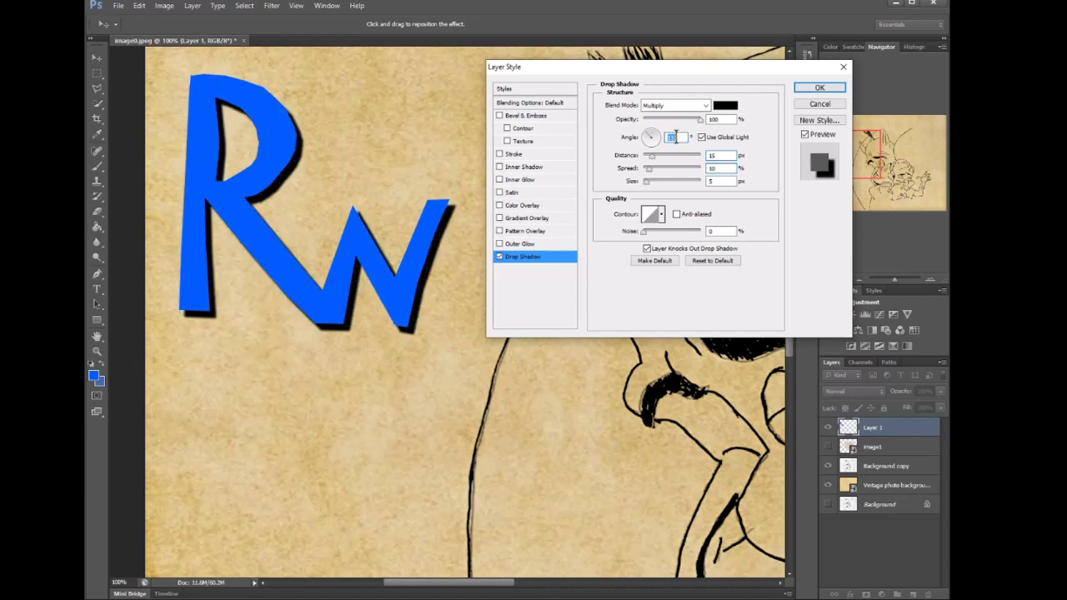
text(135)
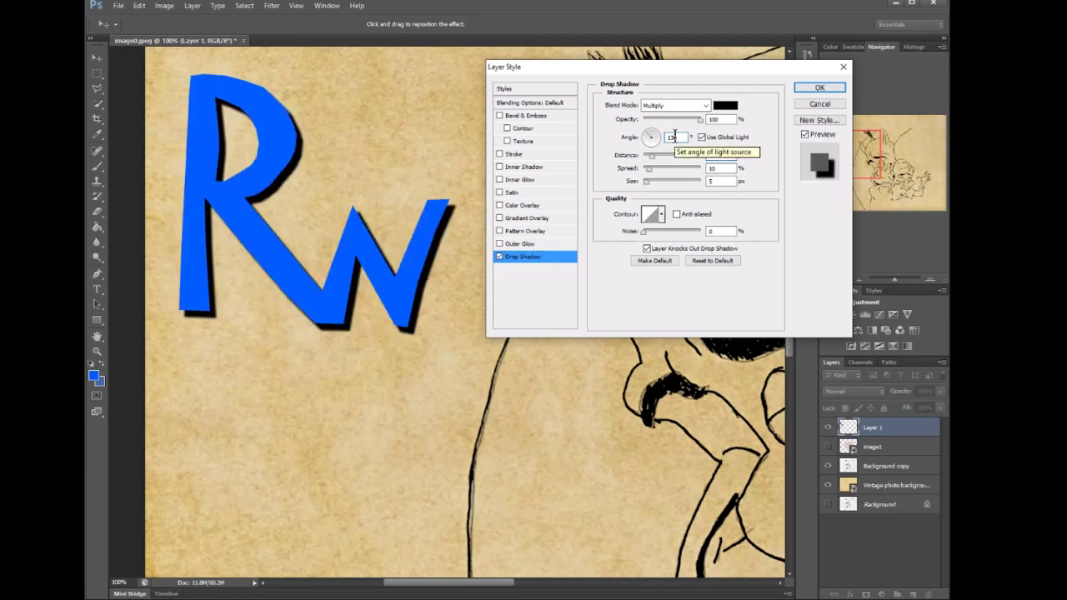
key(Return)
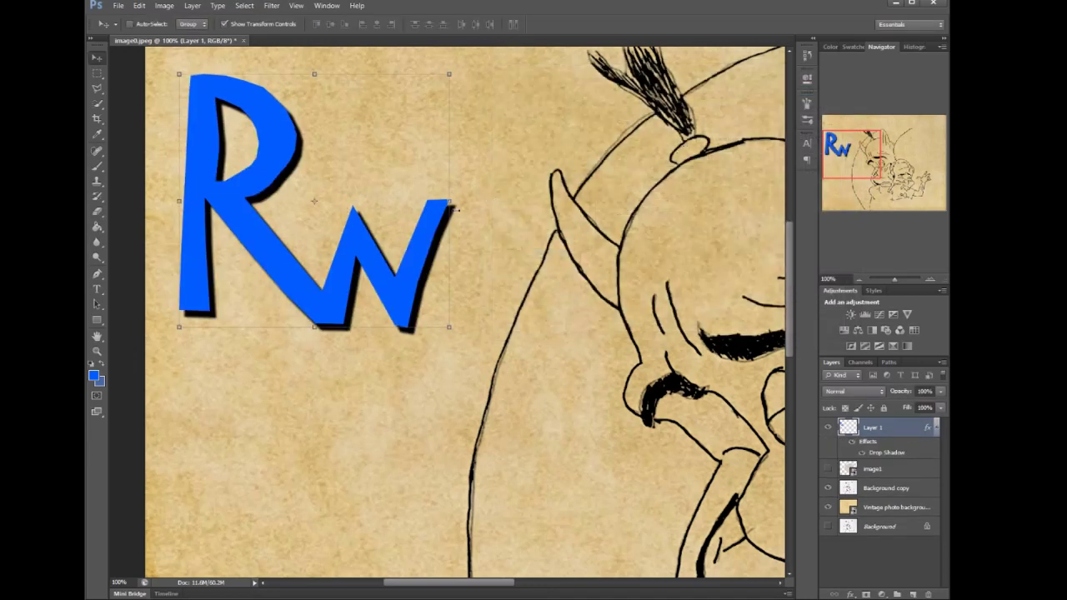
Step: Reopen Layer 1's drop shadow settings, try a very large size, and apply a slightly softer shadow edge
double_click(907, 429)
click(547, 255)
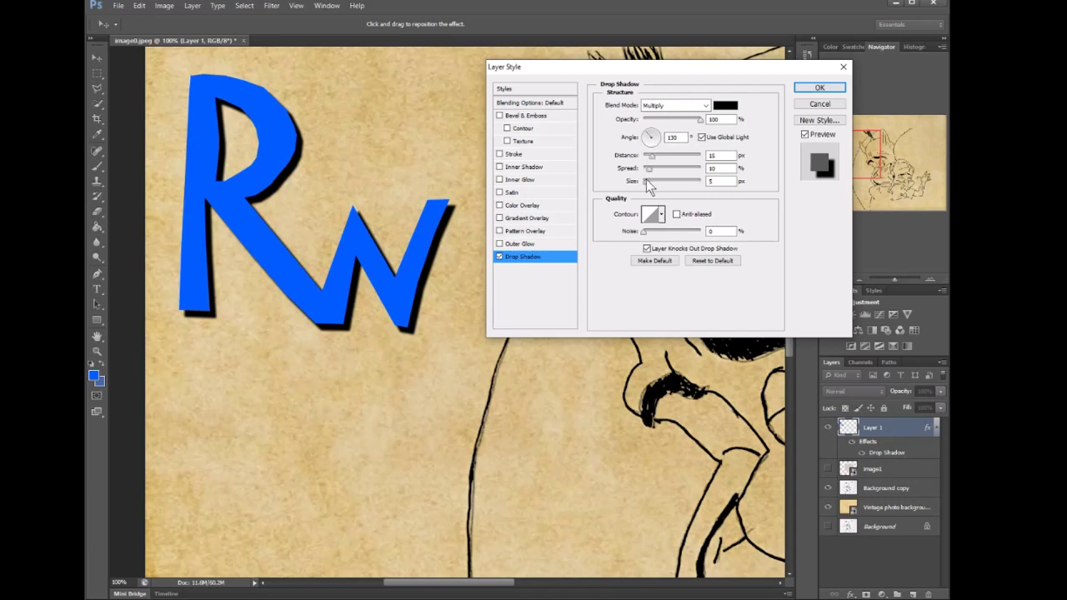
drag(646, 183, 667, 185)
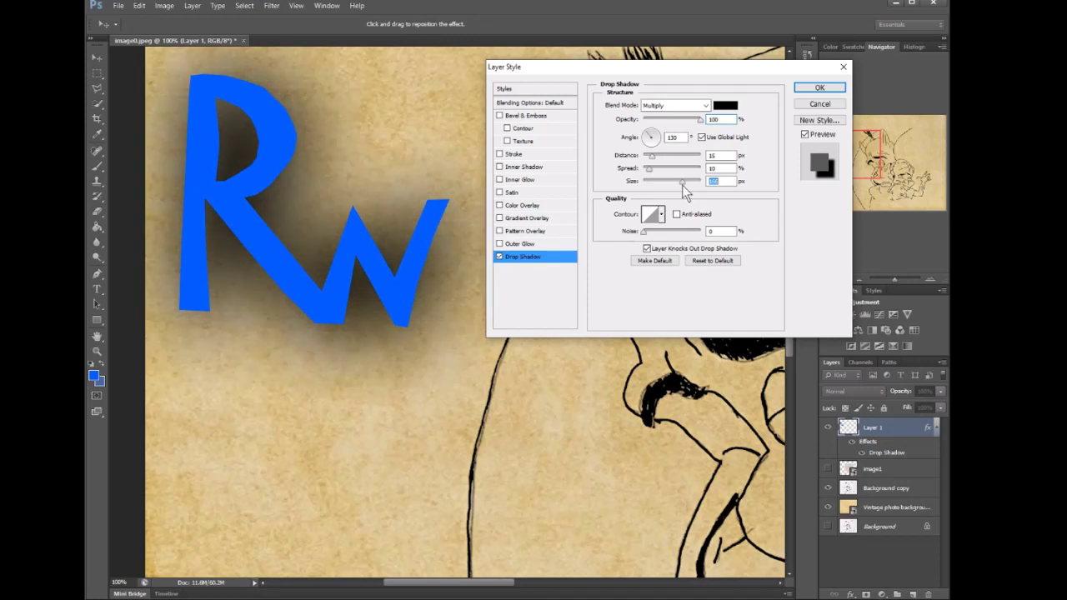
drag(681, 185, 649, 186)
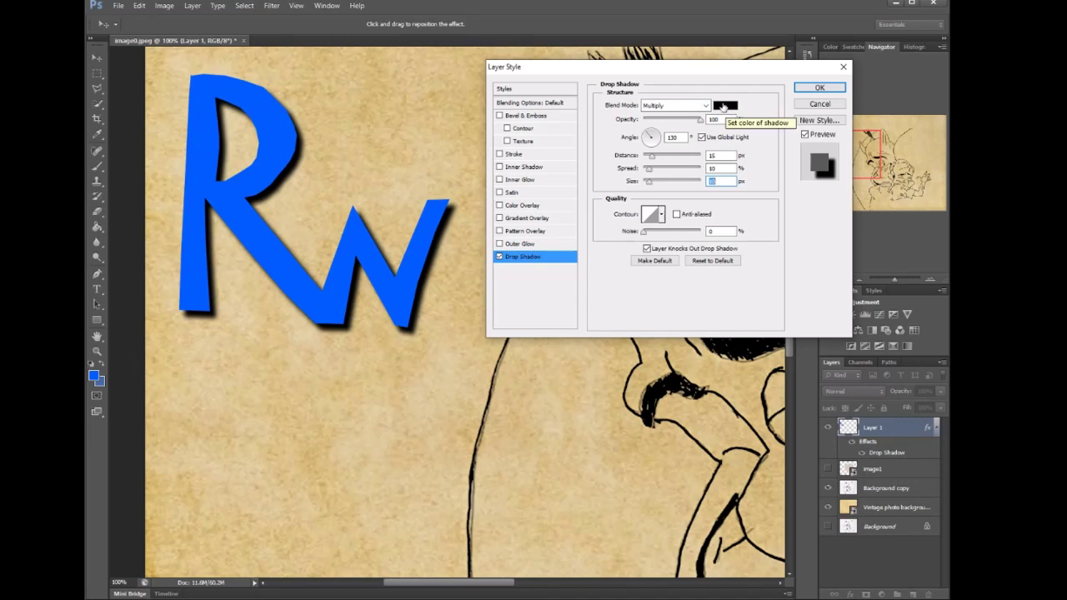
click(819, 88)
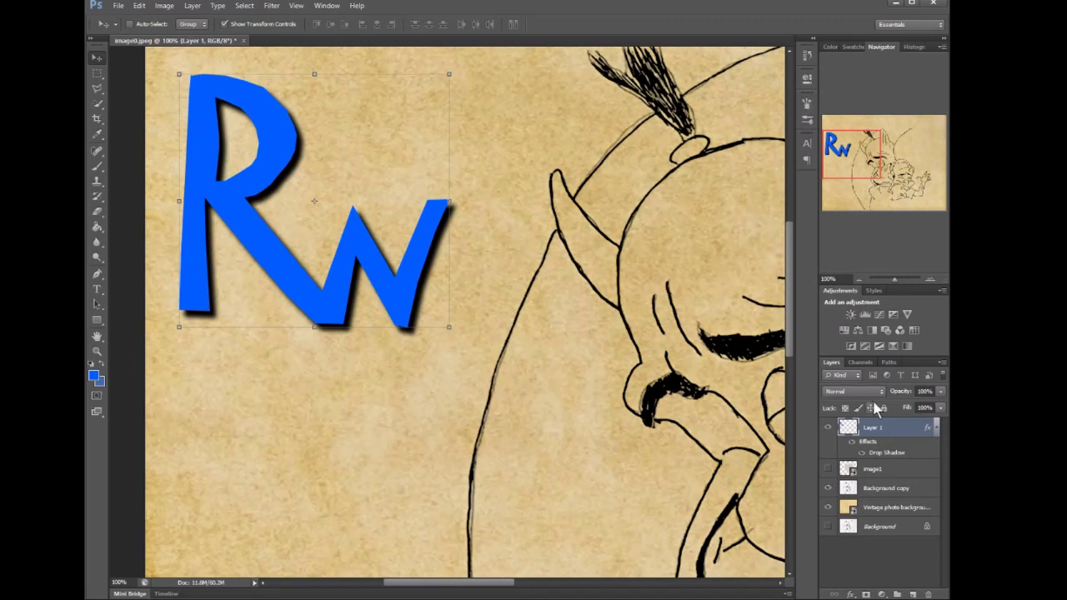
Step: Lower Layer 1's fill to 15% and shift the RW letters down and slightly right on the paper
click(938, 410)
drag(941, 420, 891, 418)
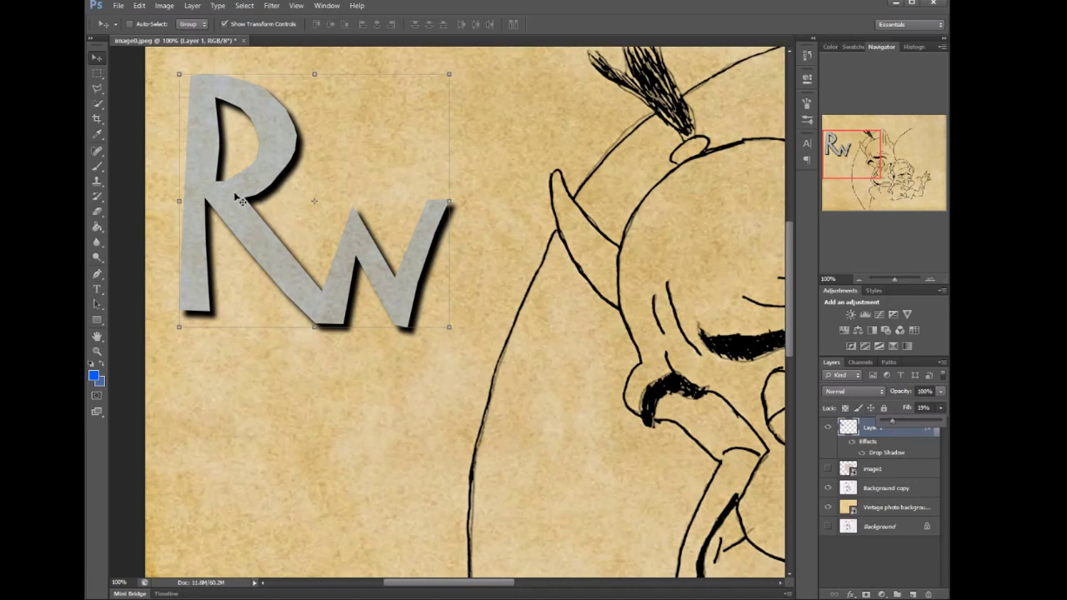
mouse_move(236, 202)
mouse_down()
mouse_move(266, 240)
mouse_move(320, 272)
mouse_move(554, 314)
mouse_move(408, 318)
mouse_move(502, 353)
mouse_move(579, 362)
mouse_move(663, 421)
mouse_move(575, 377)
mouse_move(339, 333)
mouse_move(248, 271)
mouse_up()
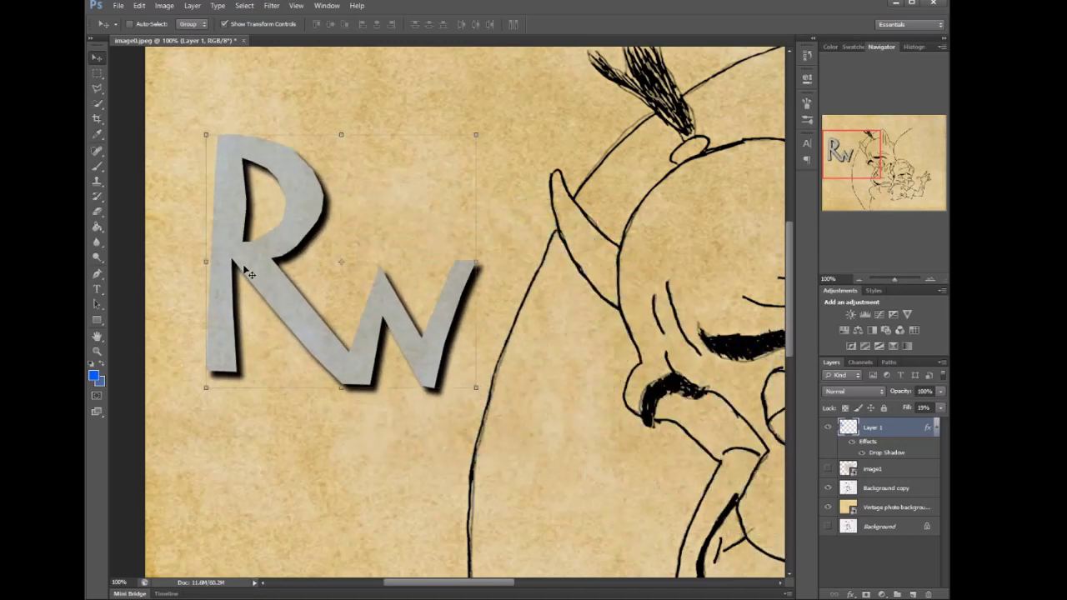
click(940, 409)
drag(887, 420, 899, 427)
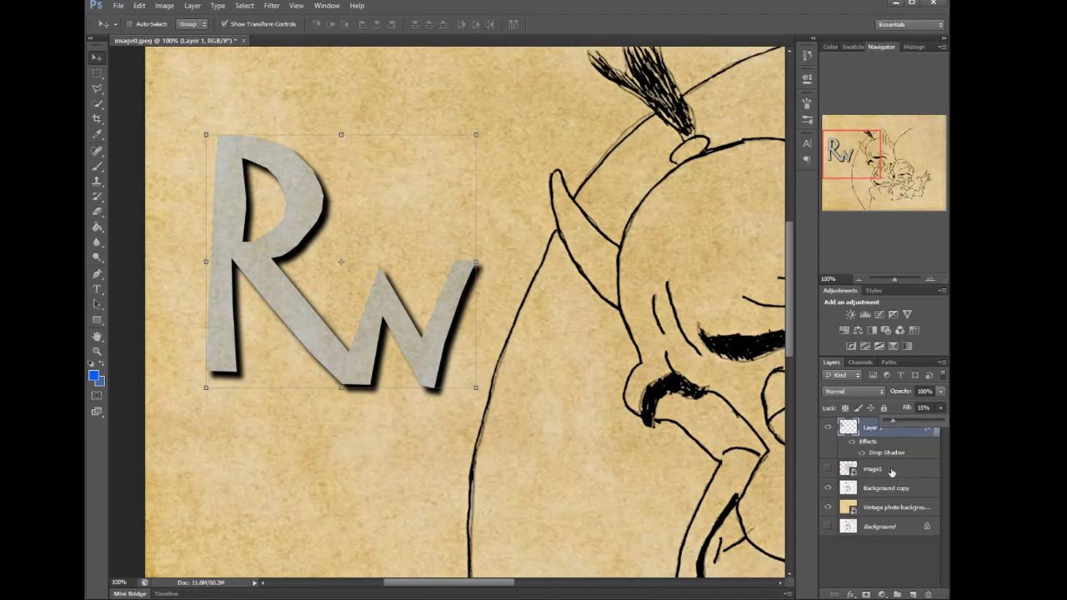
Step: Move the RW letters into the blank area right of the horned head and scale them to about 75%
click(859, 279)
click(858, 279)
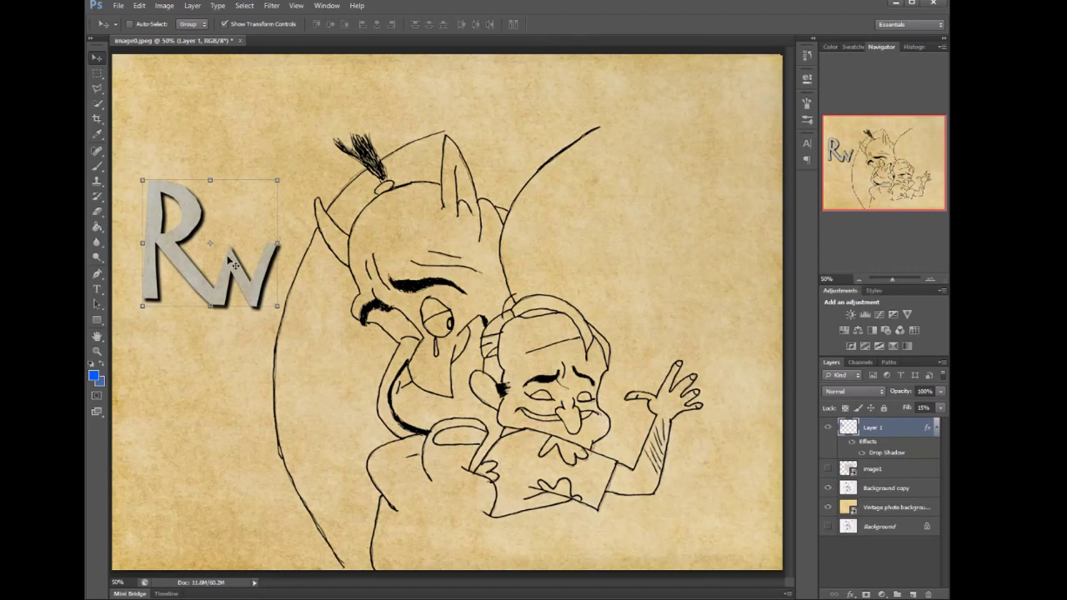
drag(197, 265, 596, 252)
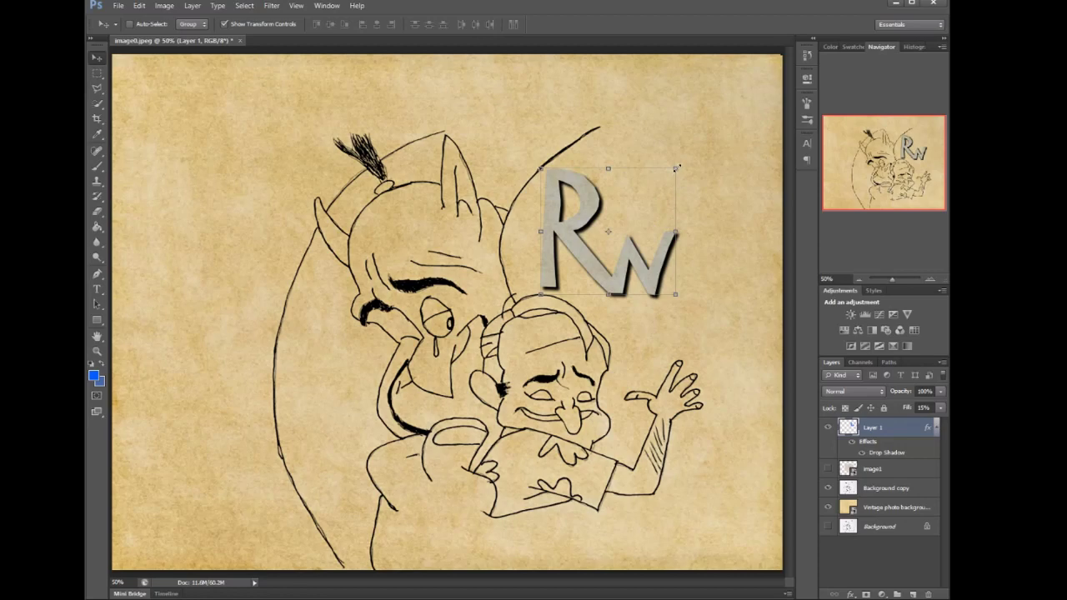
drag(676, 167, 685, 245)
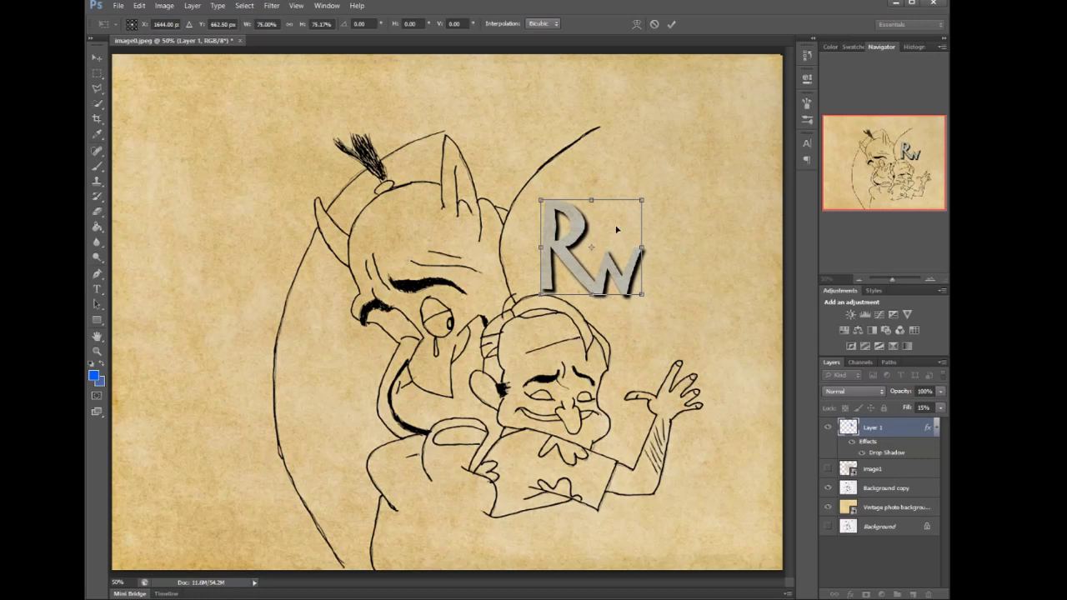
drag(615, 221, 609, 214)
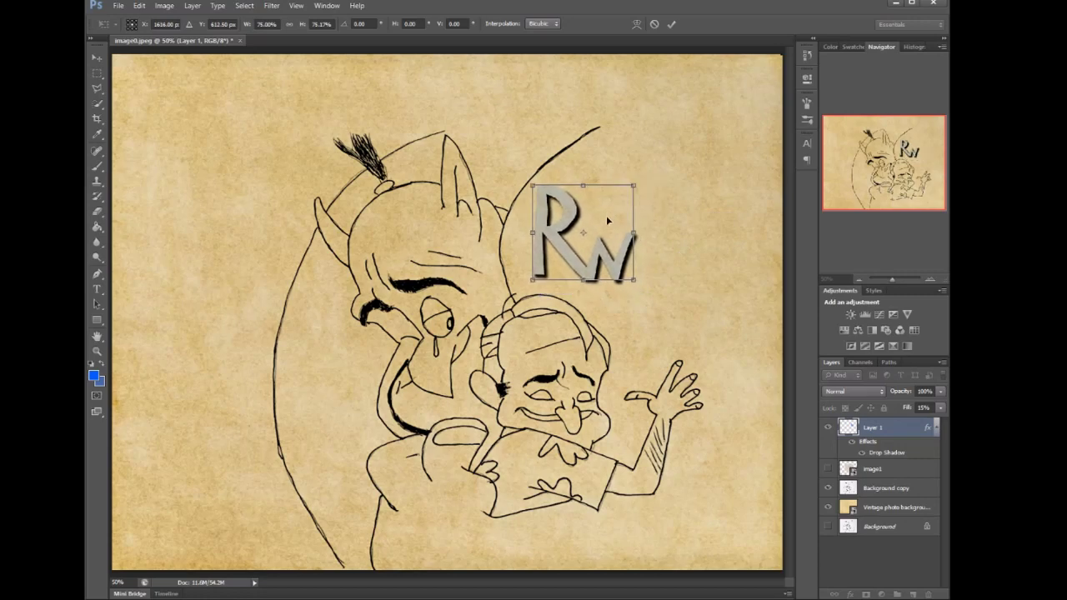
key(Return)
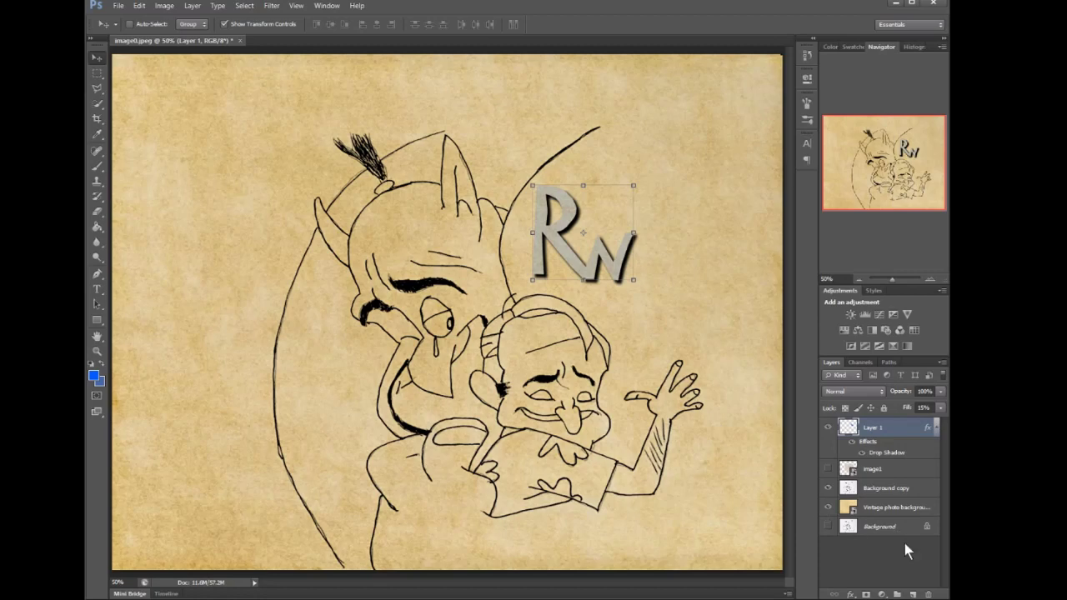
Step: Add a new empty layer above Layer 1 and switch to the Gradient tool
click(913, 594)
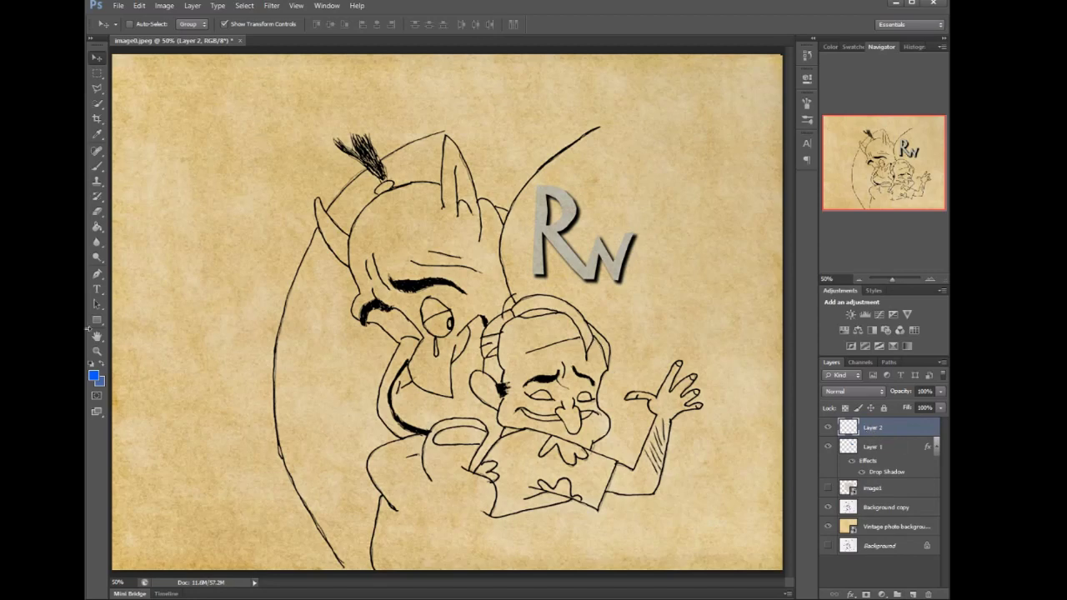
click(98, 228)
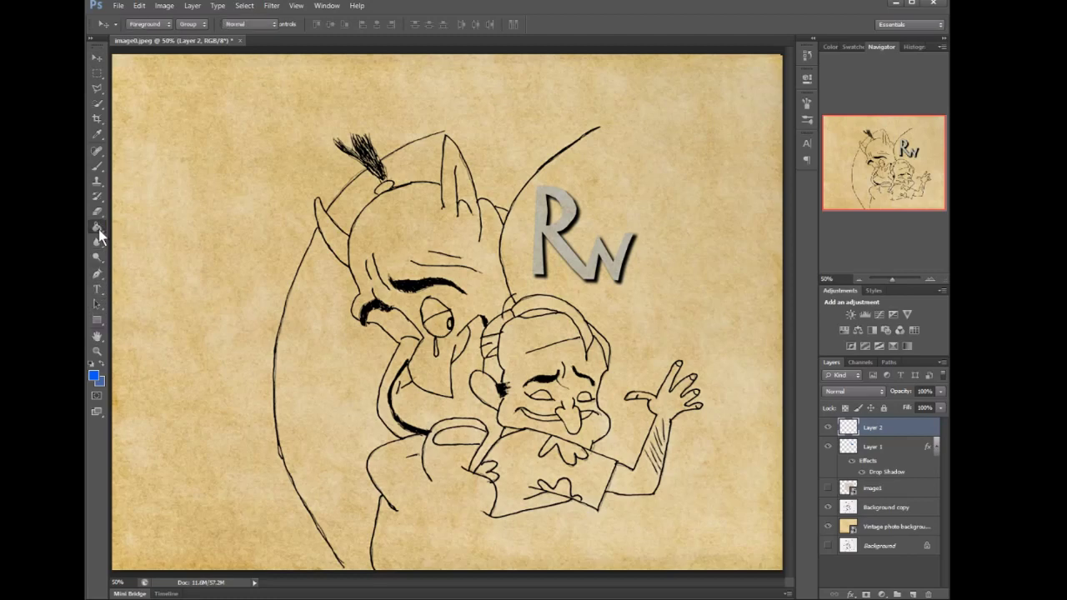
click(126, 226)
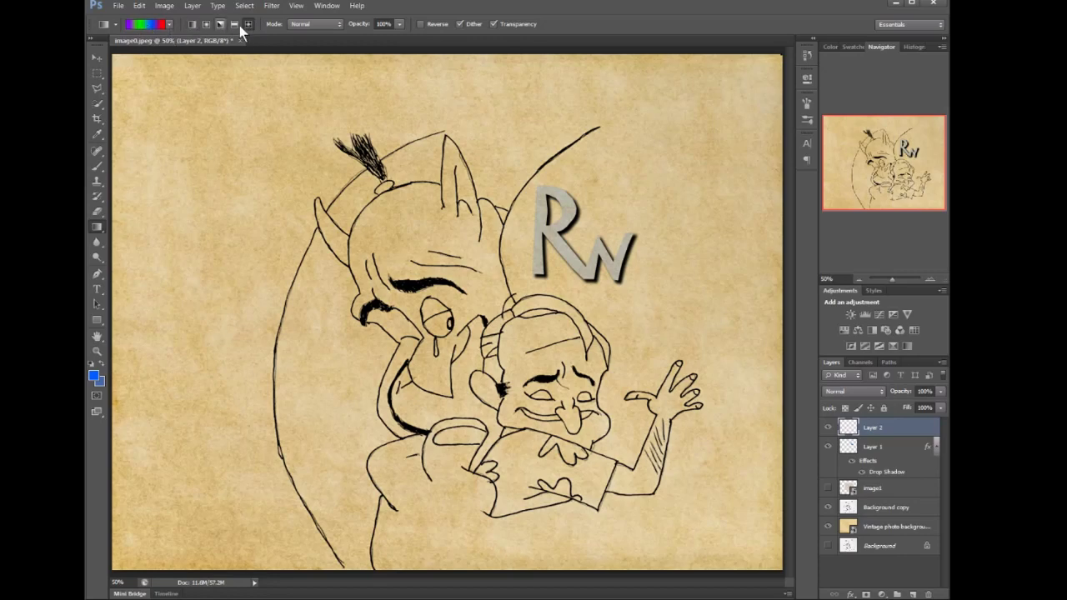
Step: Edit the custom gradient, recolouring its purple stop to 6100c5 and its green stop to 54e90a
click(150, 26)
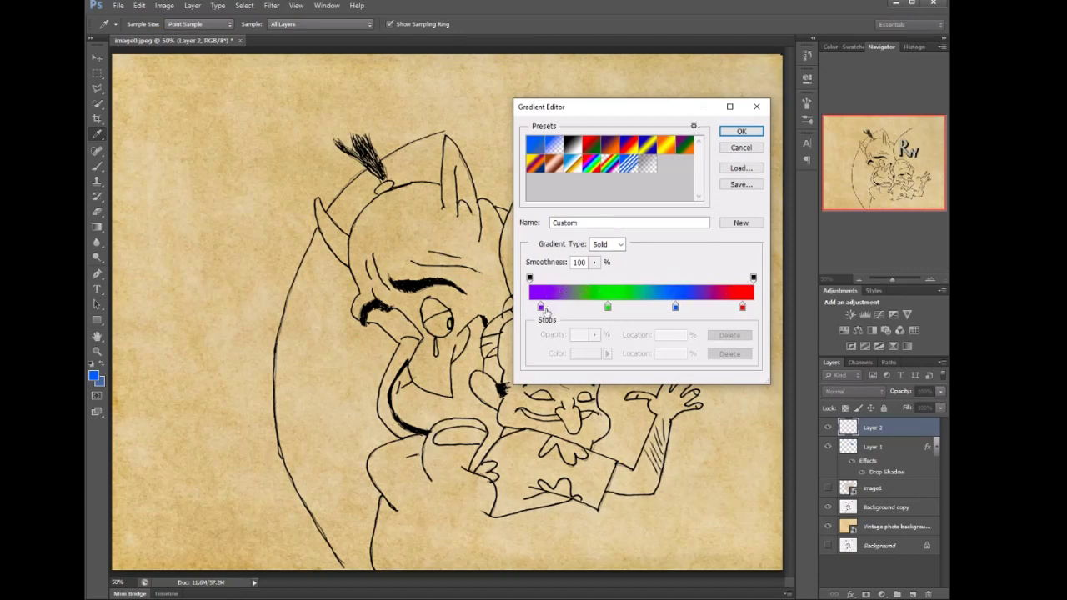
double_click(541, 308)
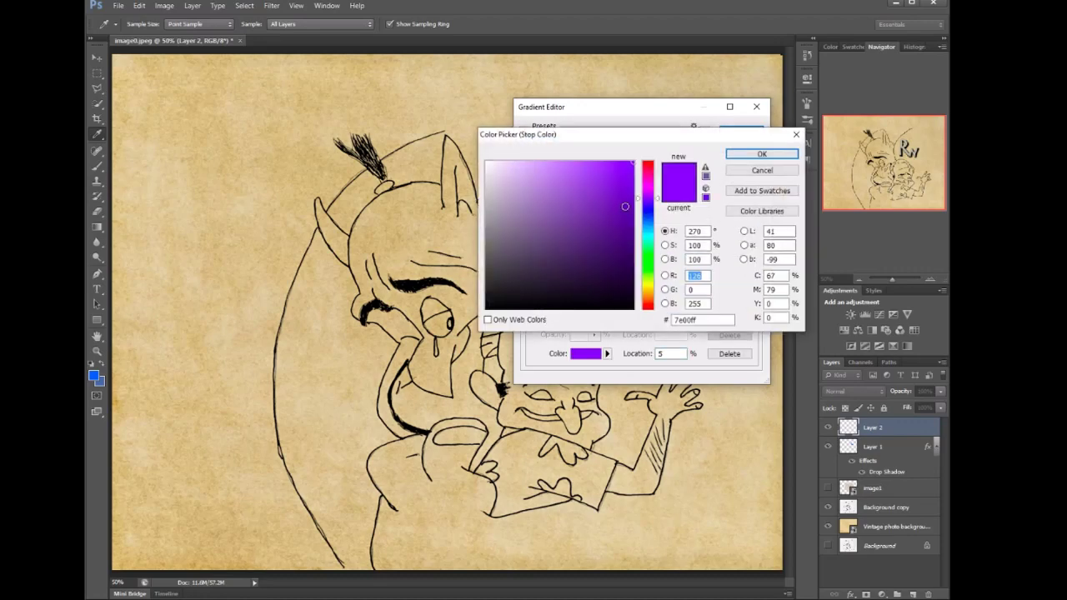
mouse_move(626, 206)
mouse_down()
mouse_move(635, 205)
mouse_move(632, 221)
mouse_move(635, 194)
mouse_up()
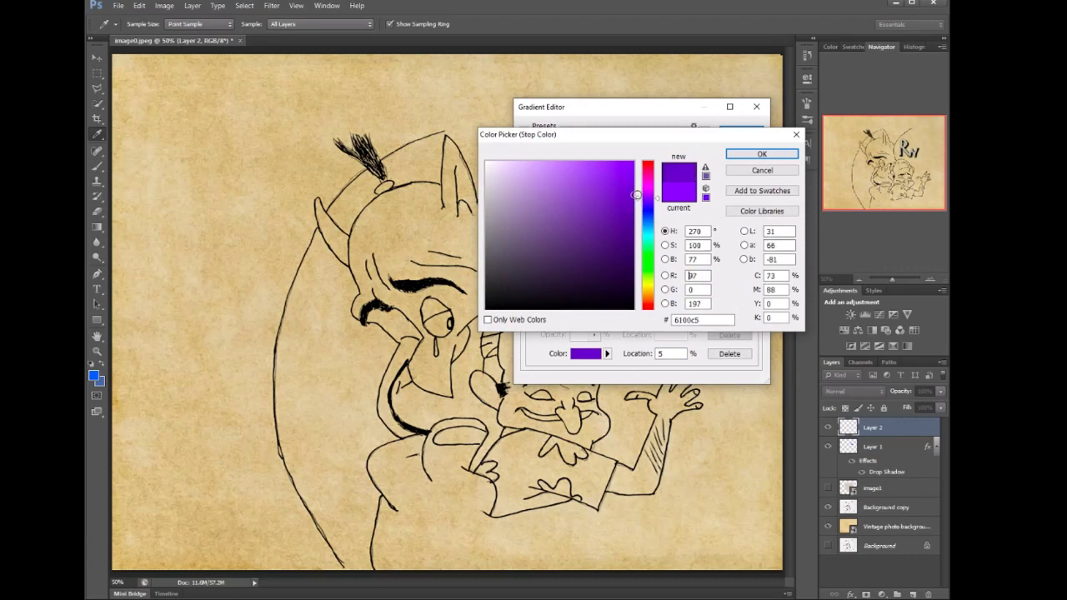
click(761, 154)
double_click(607, 306)
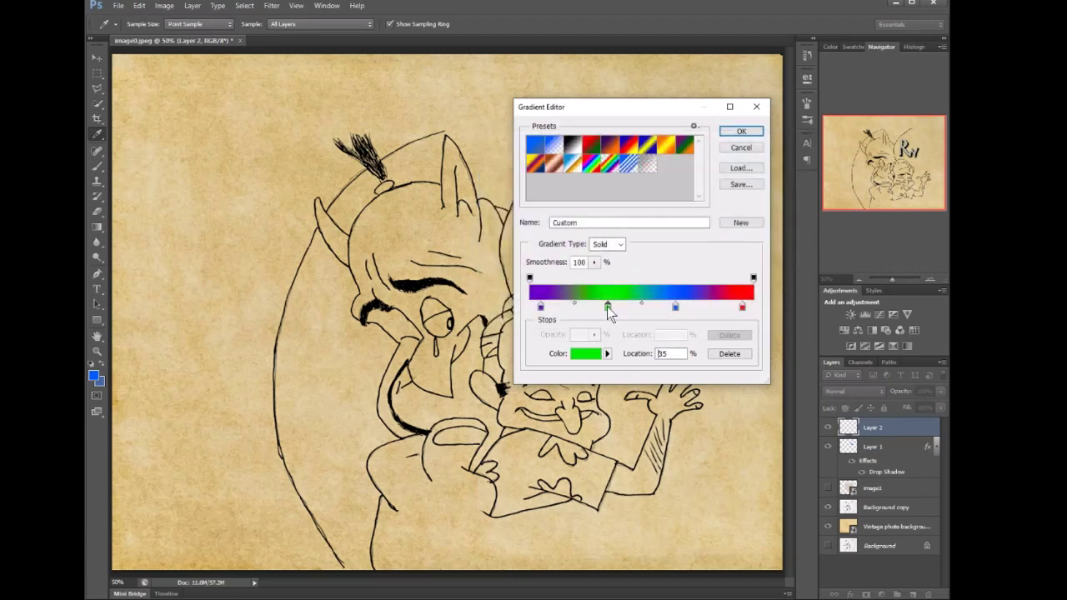
mouse_move(576, 219)
mouse_down()
mouse_move(549, 200)
mouse_move(666, 221)
mouse_move(674, 177)
mouse_move(537, 171)
mouse_move(563, 273)
mouse_move(570, 131)
mouse_move(590, 272)
mouse_move(597, 199)
mouse_move(639, 232)
mouse_move(621, 192)
mouse_move(634, 163)
mouse_move(626, 173)
mouse_up()
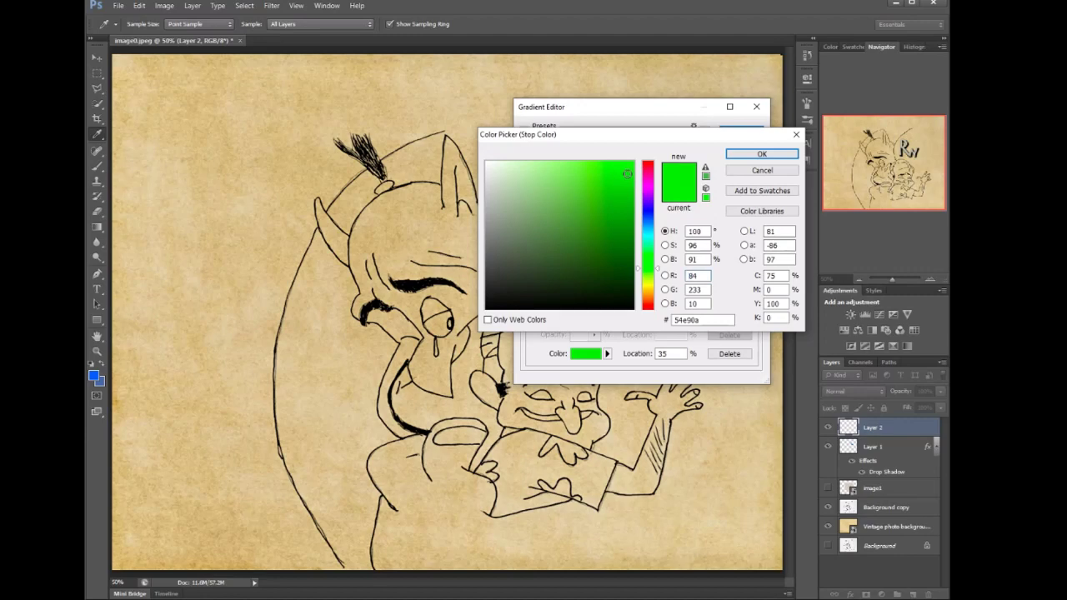
click(761, 154)
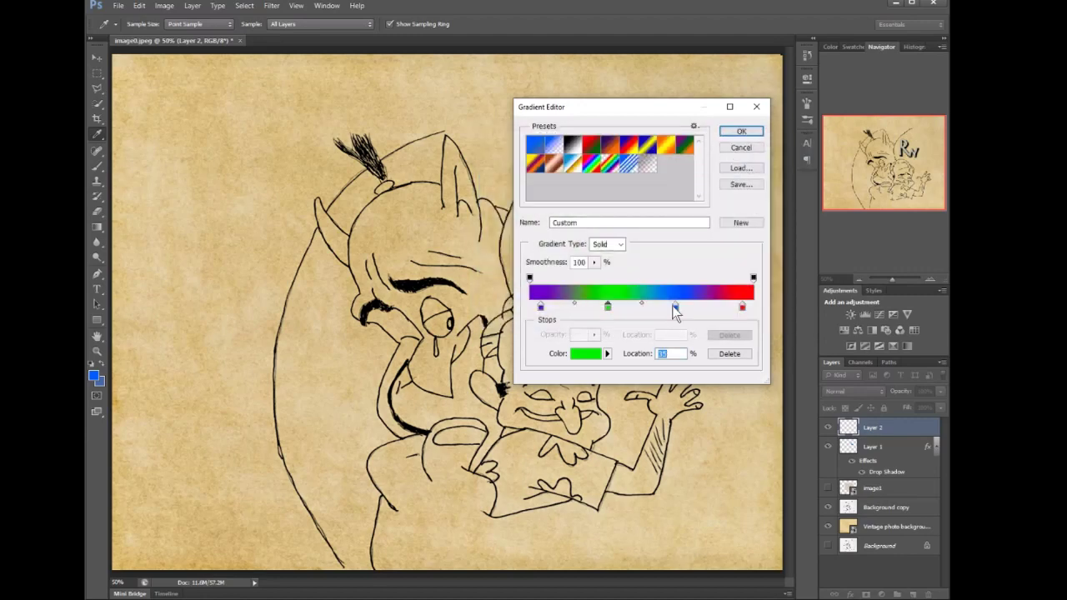
double_click(743, 310)
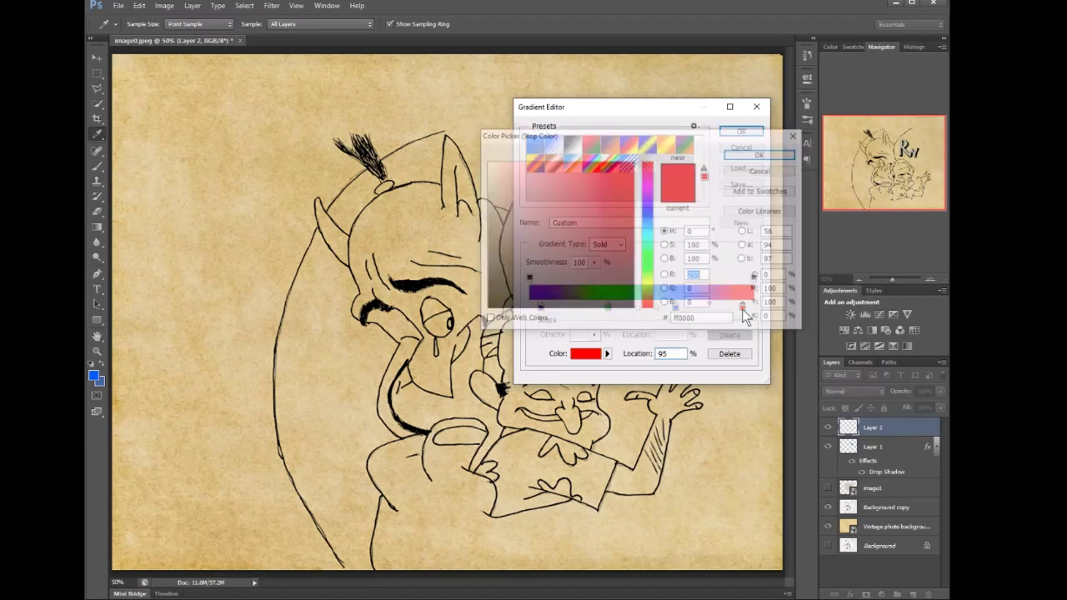
drag(658, 309, 656, 285)
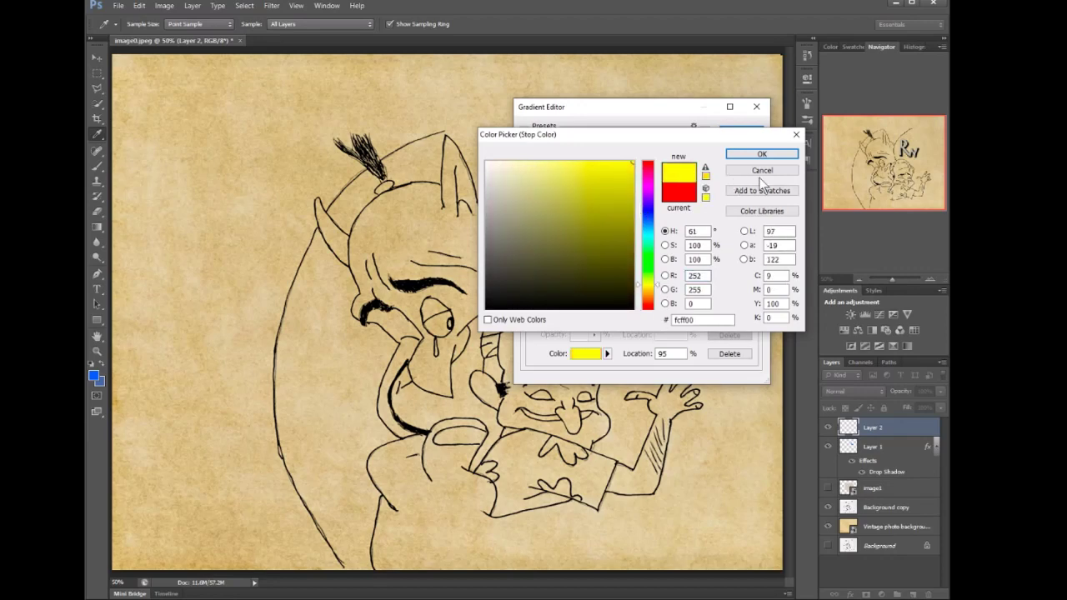
click(760, 155)
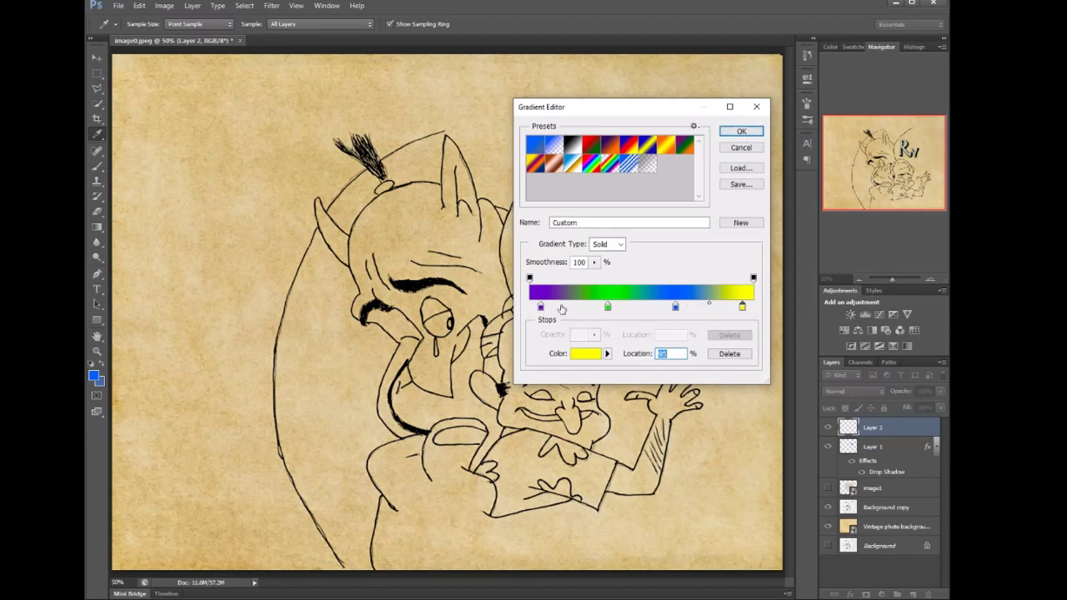
click(638, 308)
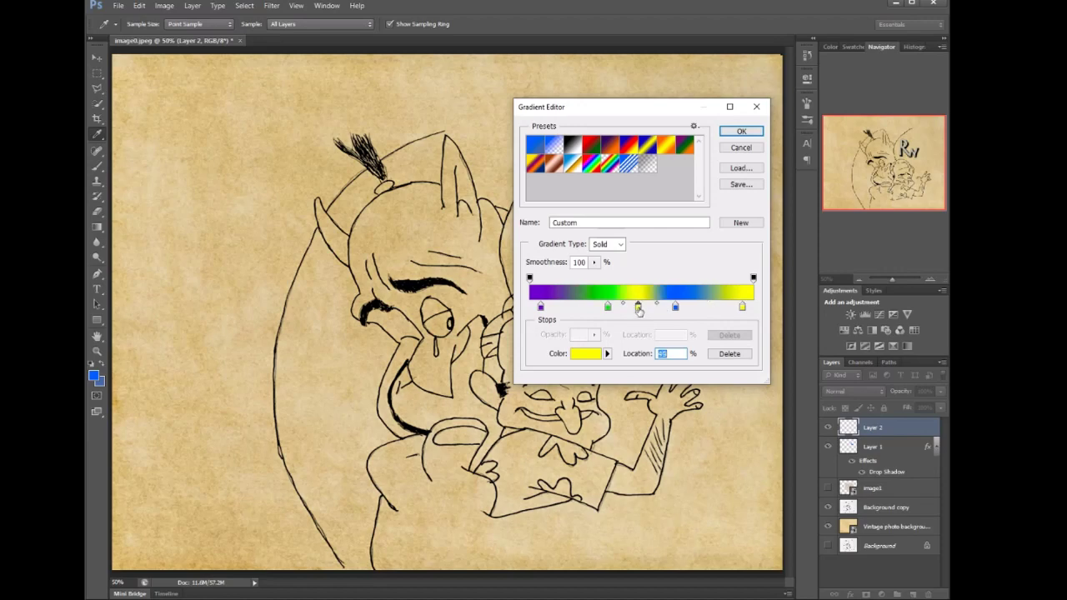
click(574, 308)
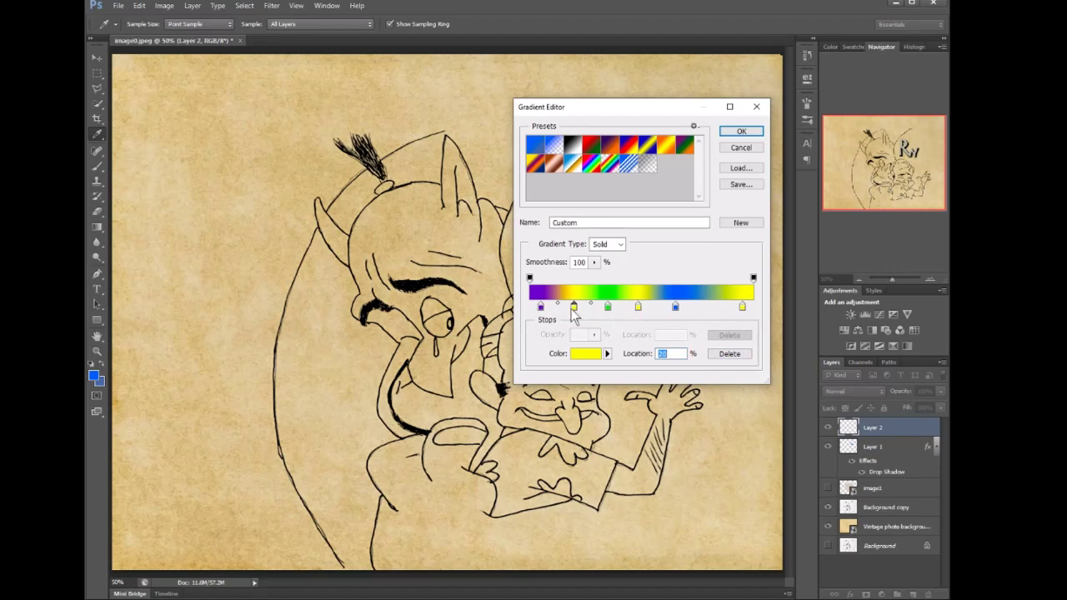
key(Delete)
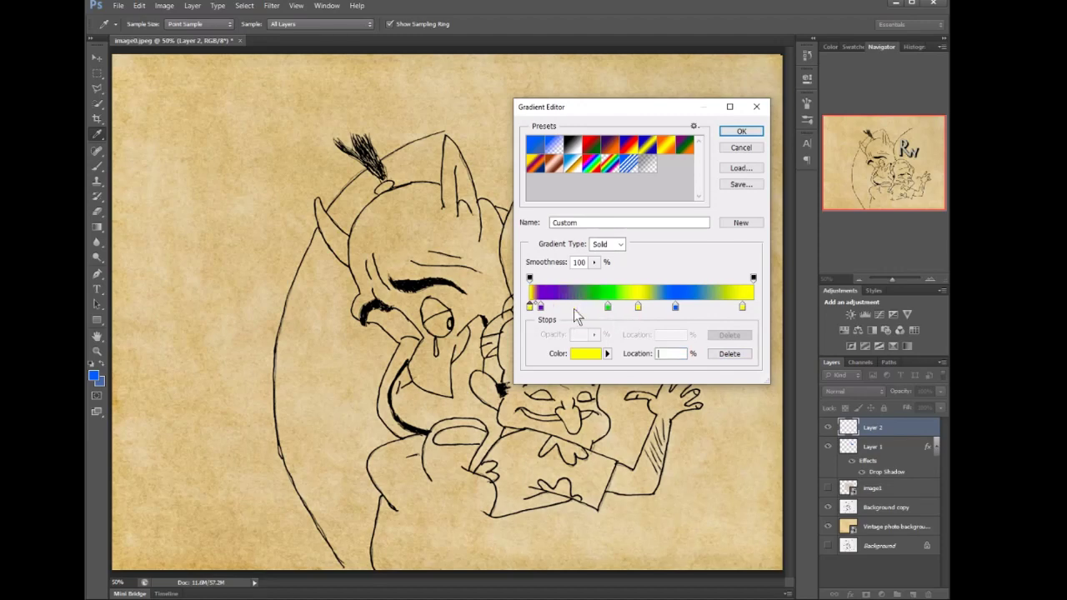
drag(531, 314, 575, 309)
click(740, 147)
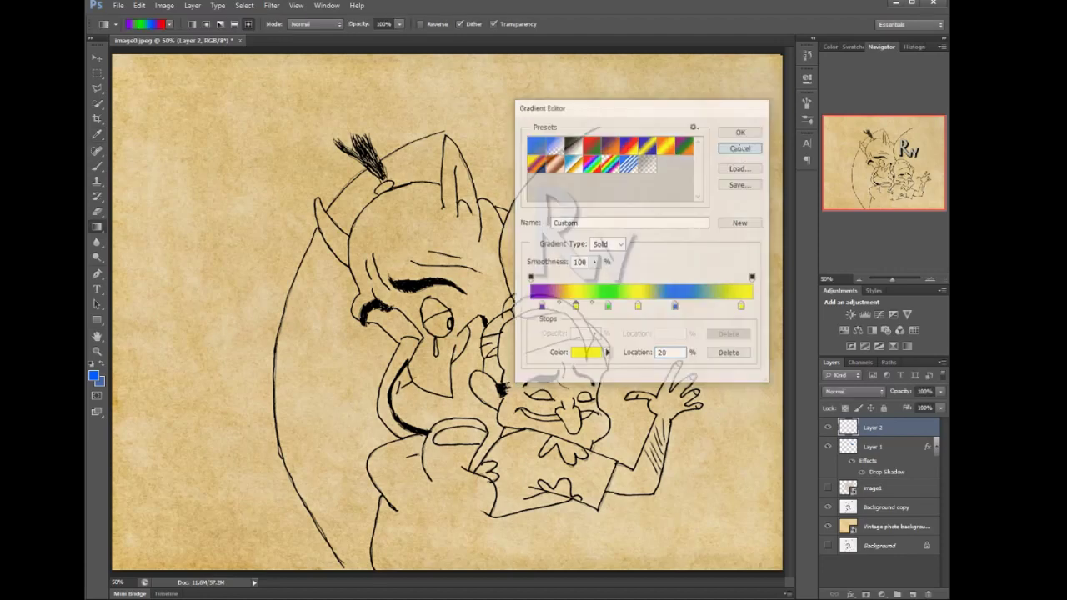
Step: Edit the custom gradient, recolouring its red end stop to yellow fcff00, and apply the change
click(148, 24)
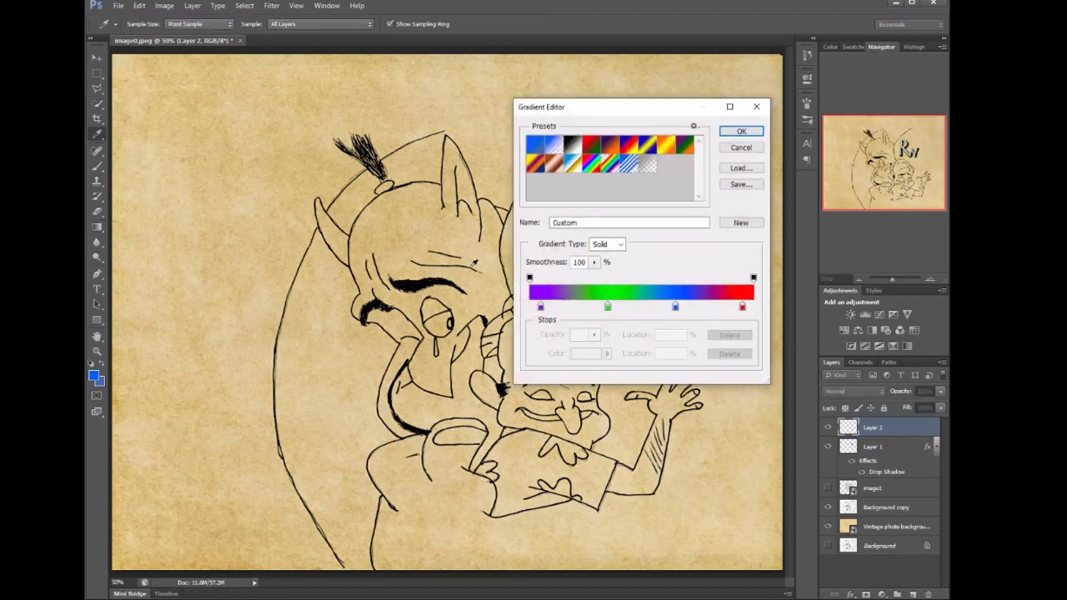
click(743, 307)
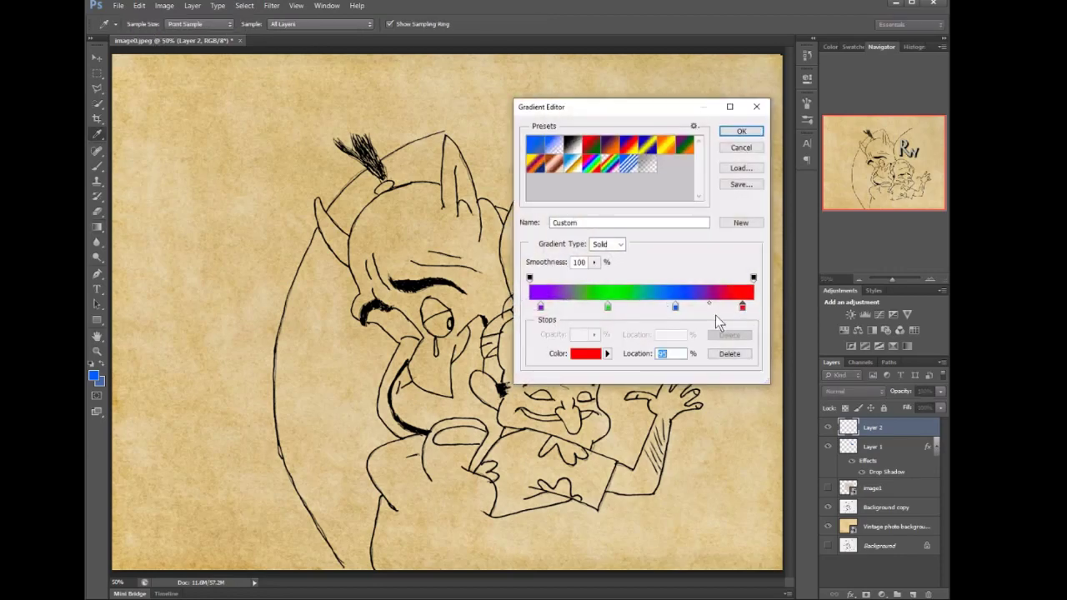
double_click(742, 306)
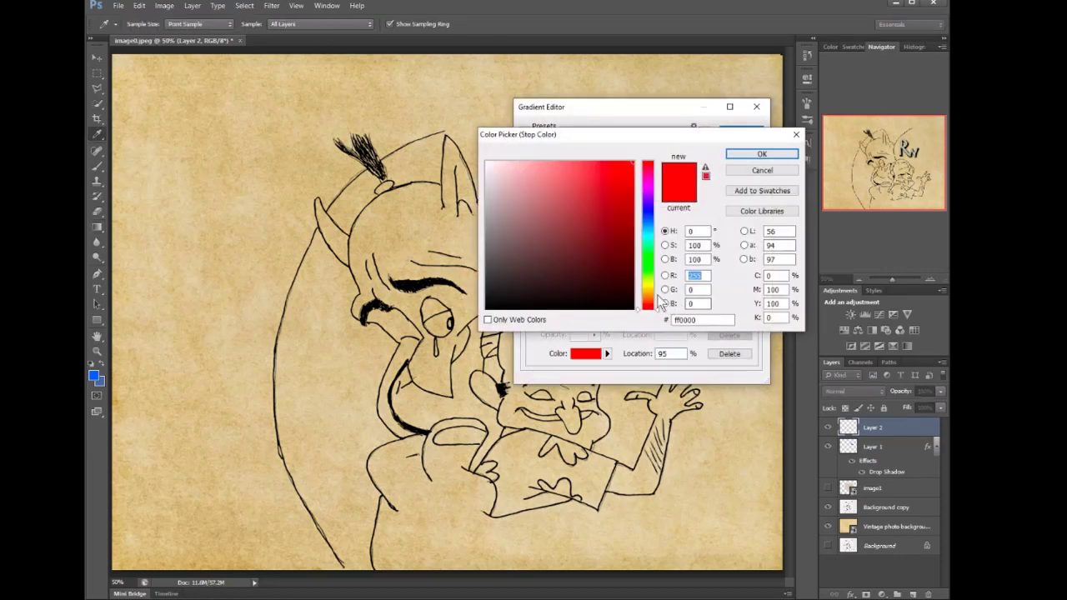
drag(650, 297, 650, 288)
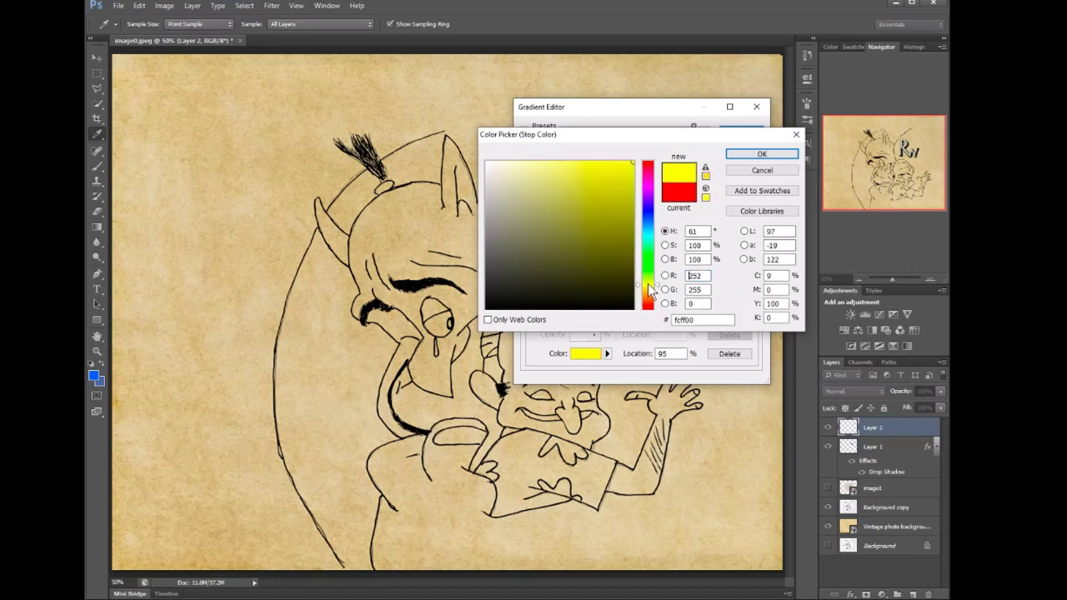
click(761, 153)
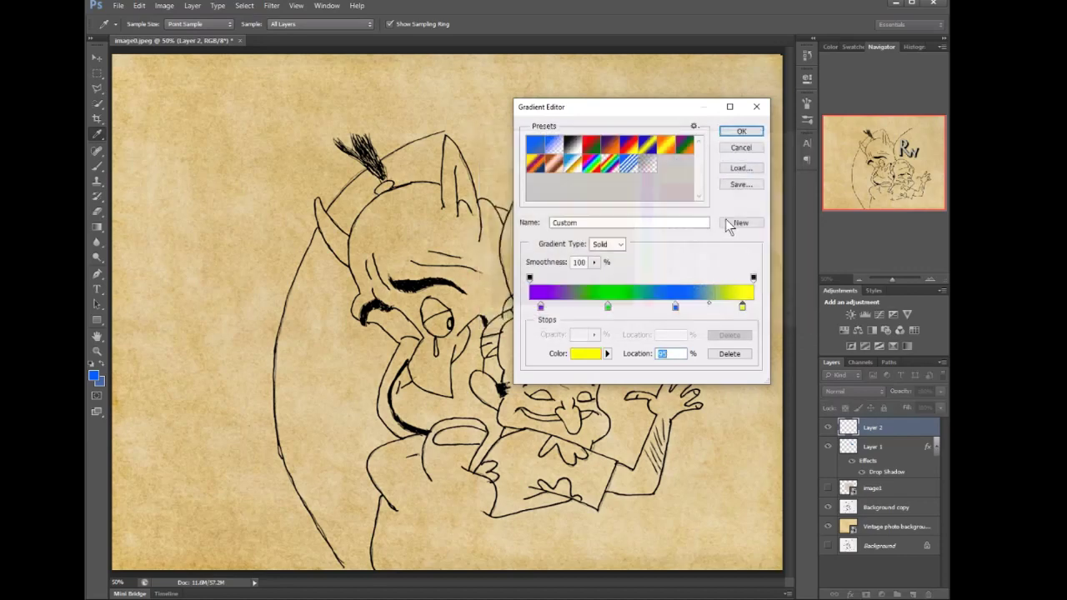
click(751, 133)
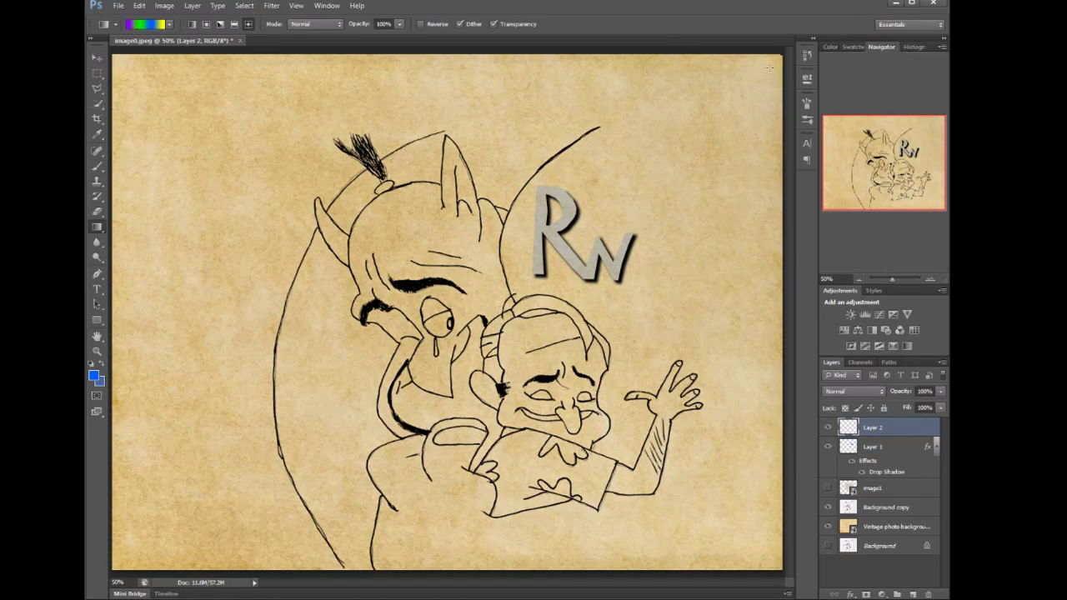
Step: Fill Layer 2 with the gradient diagonally from the canvas's upper-right corner to beyond its lower-left corner, and set its blend mode to Multiply
click(859, 279)
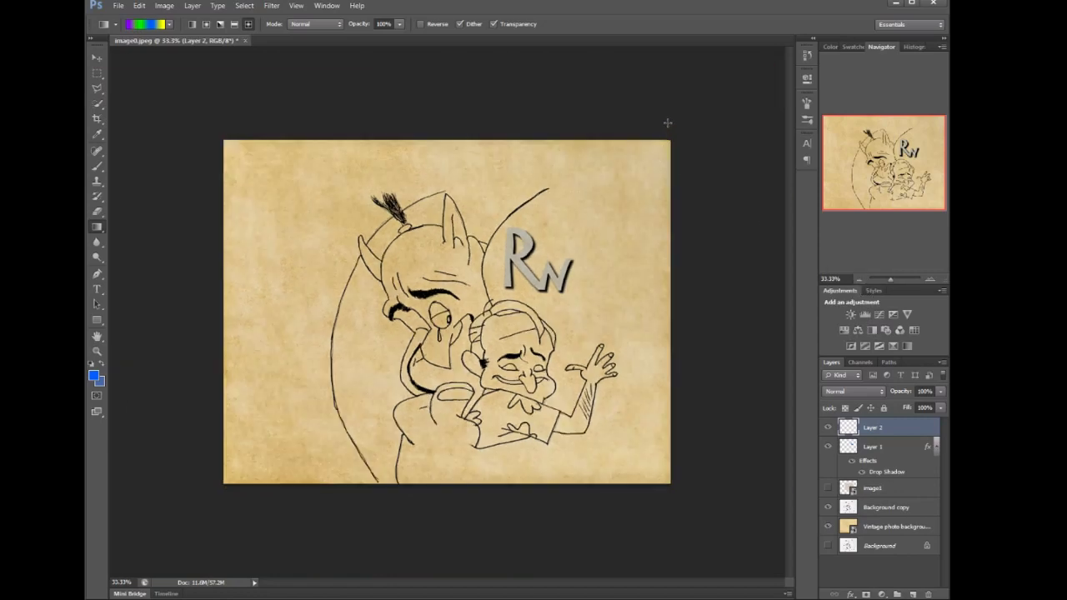
drag(672, 120, 192, 511)
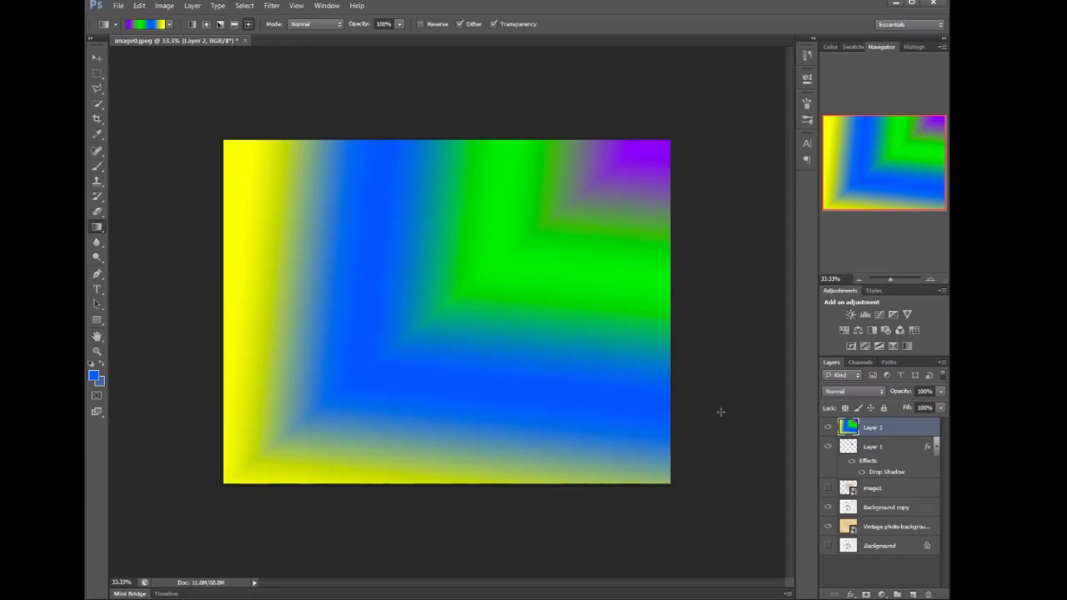
click(878, 391)
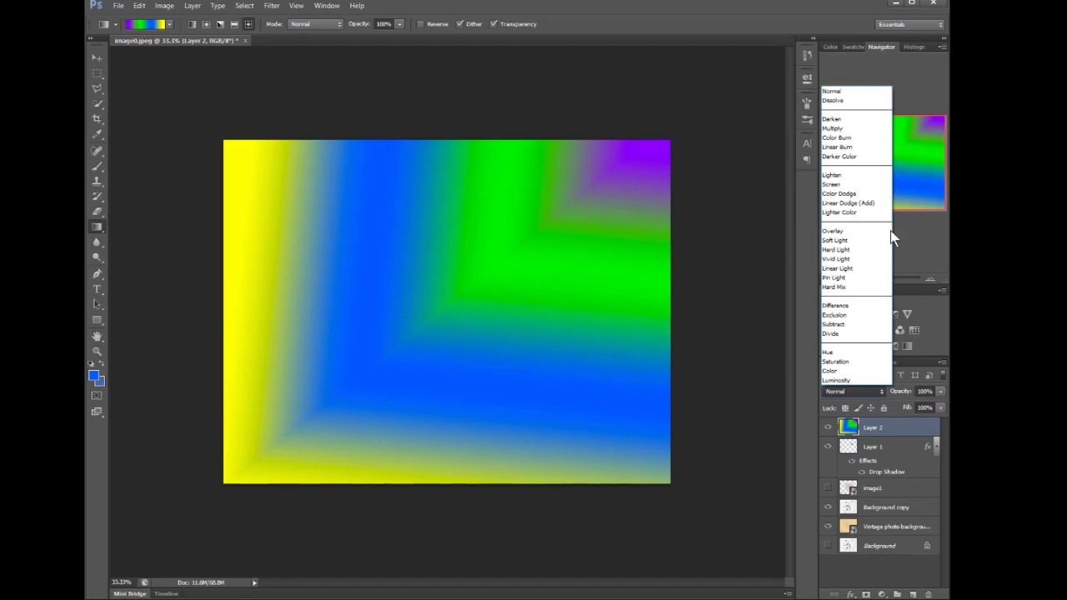
click(844, 128)
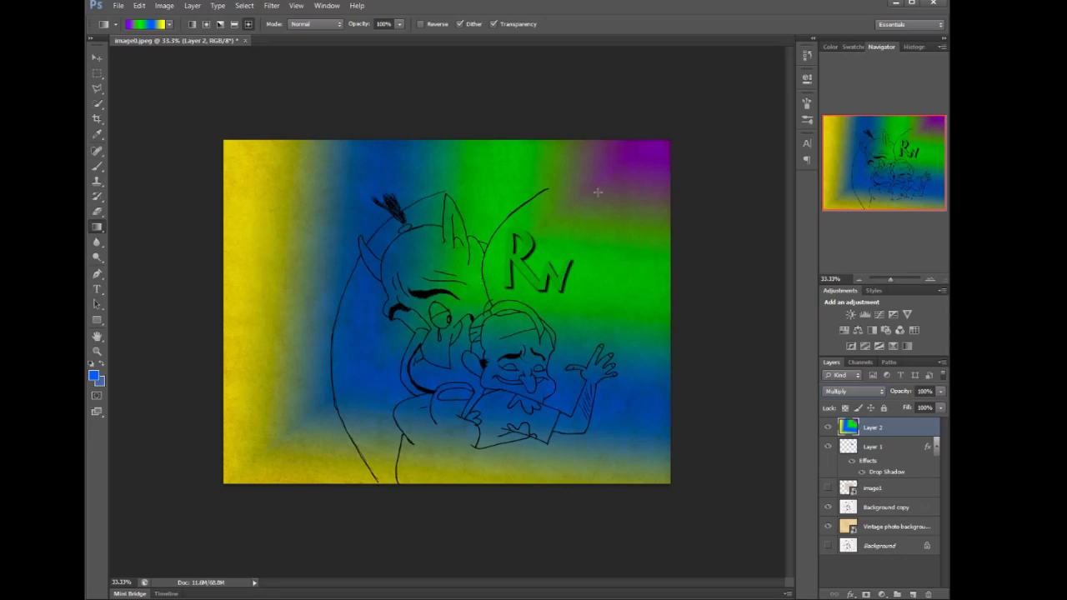
Step: Select a rectangle of the gradient around the characters and RW letters, and cut it onto its own layer
click(97, 73)
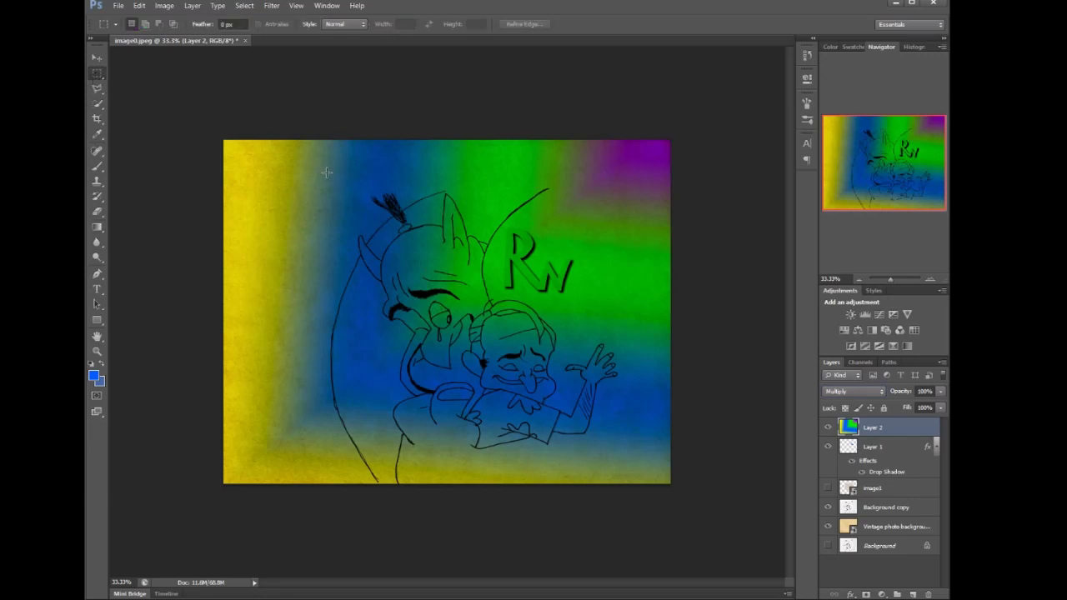
drag(330, 175, 619, 459)
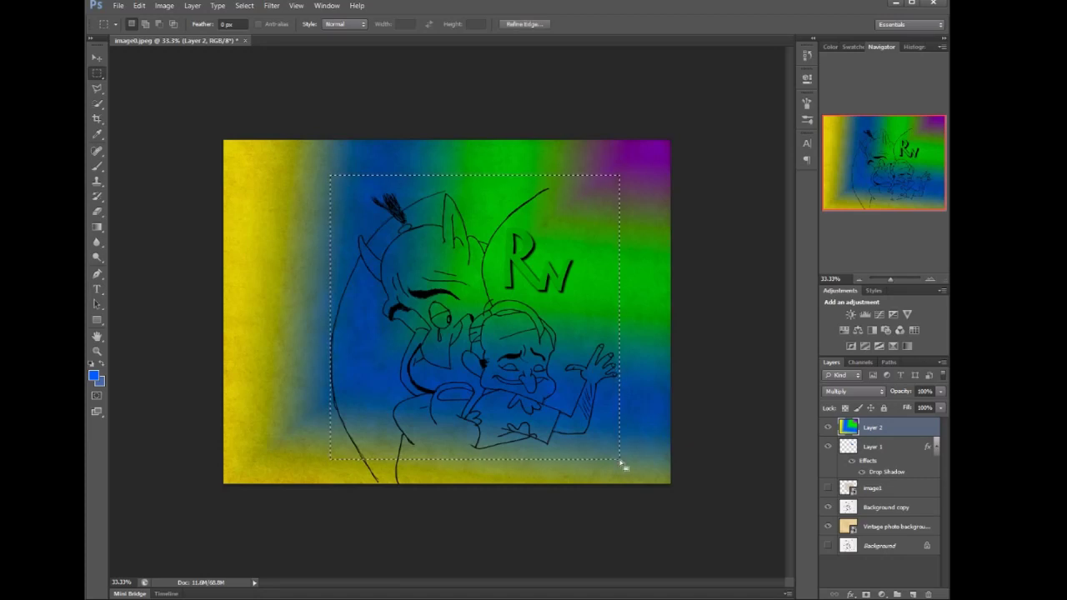
click(697, 371)
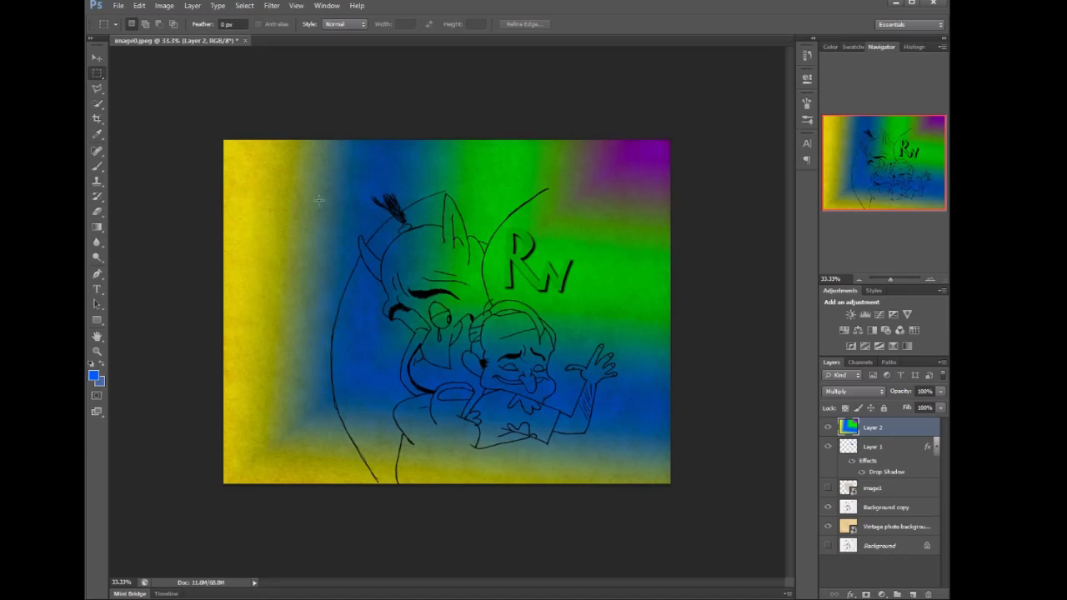
drag(311, 167, 627, 460)
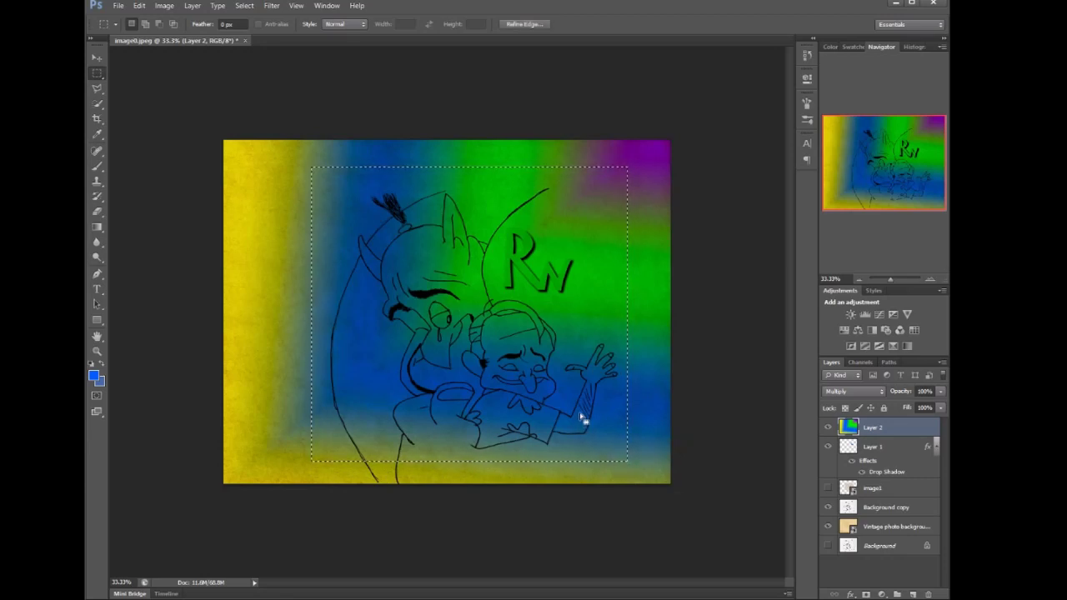
right_click(519, 367)
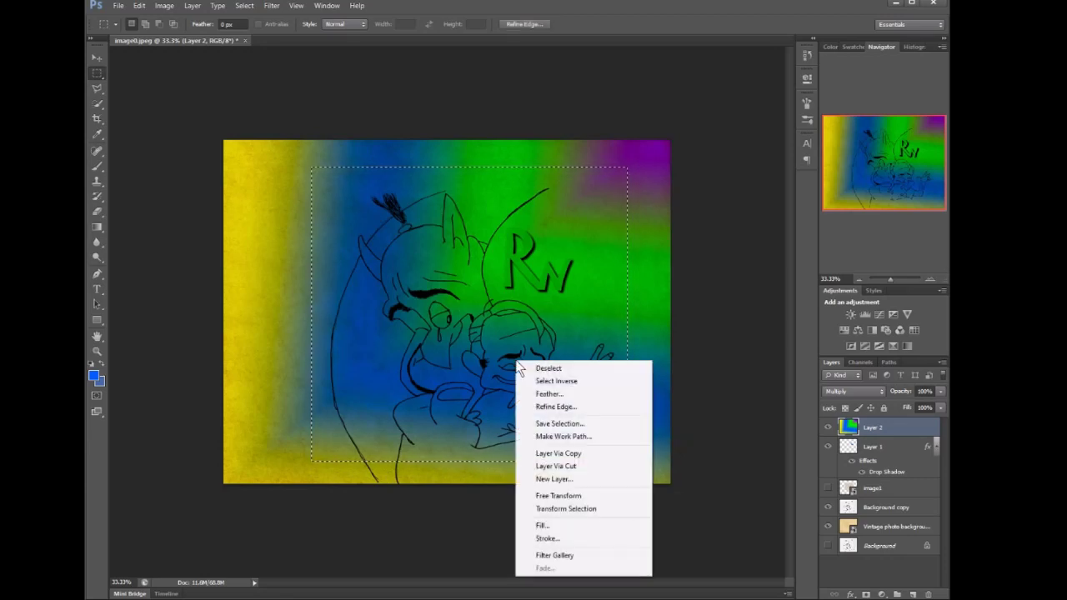
click(565, 467)
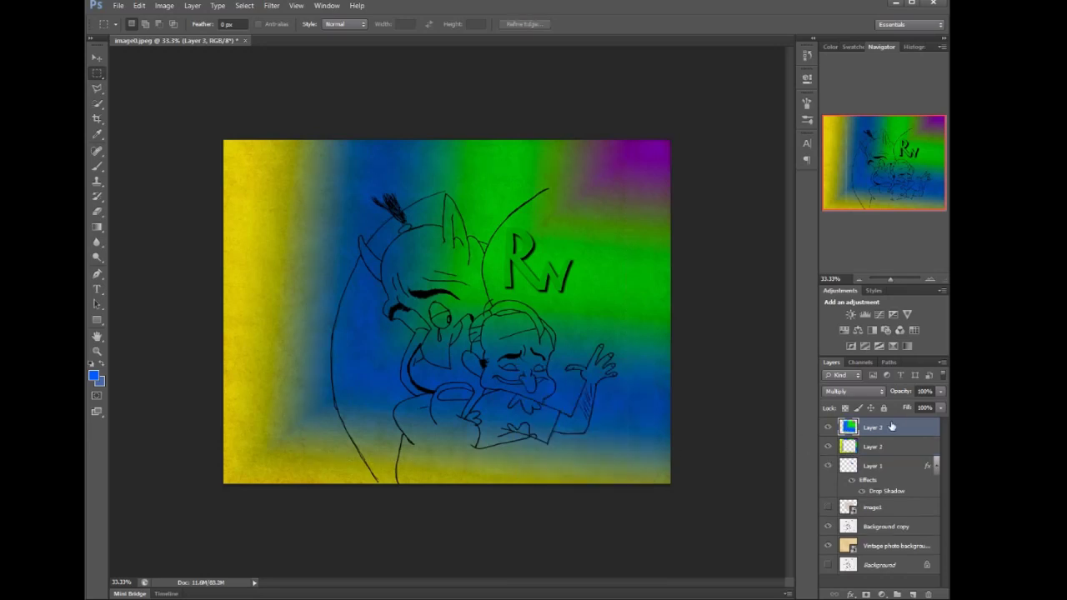
Step: Lower the cut-out rectangle layer's fill to 0%, leaving the gradient as a border around the drawing
click(940, 407)
drag(941, 428, 860, 422)
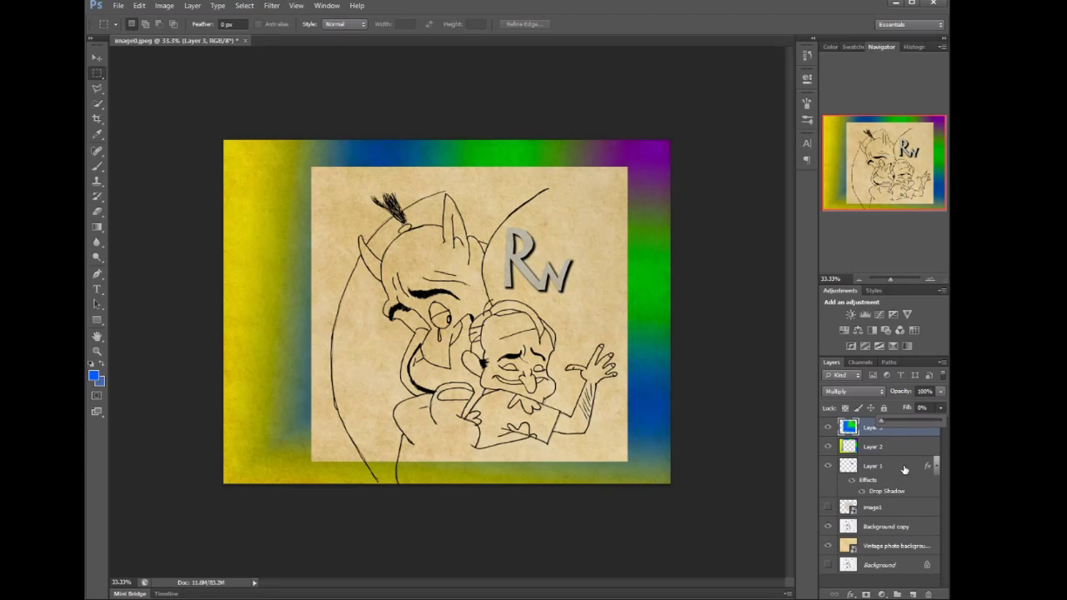
click(918, 435)
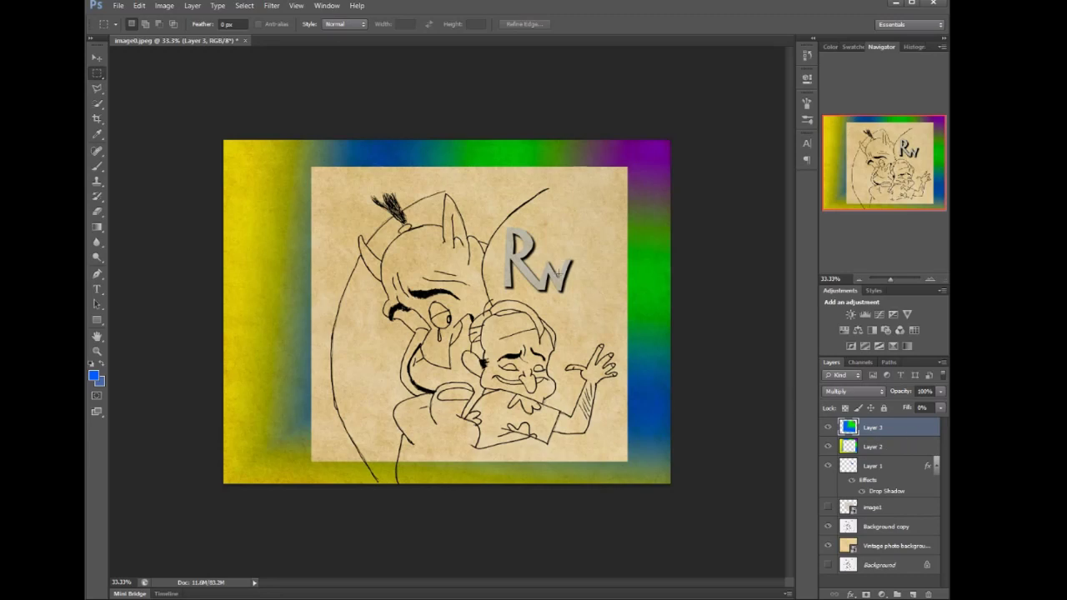
Step: Give Layer 3 a drop shadow with 100% opacity, 22% spread, 27 px size and a moderately increased distance
double_click(908, 429)
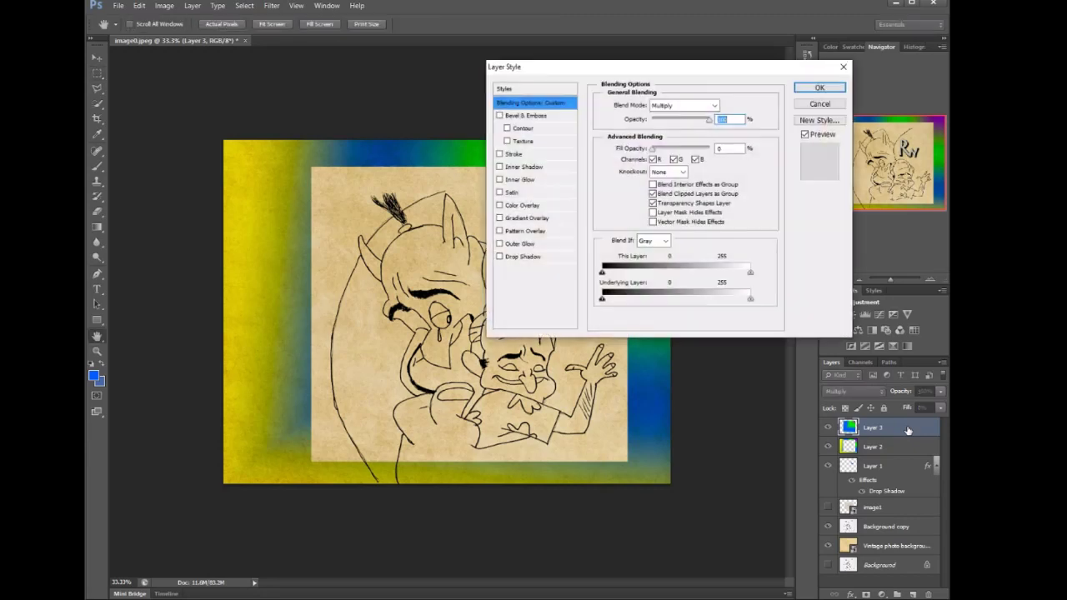
click(524, 256)
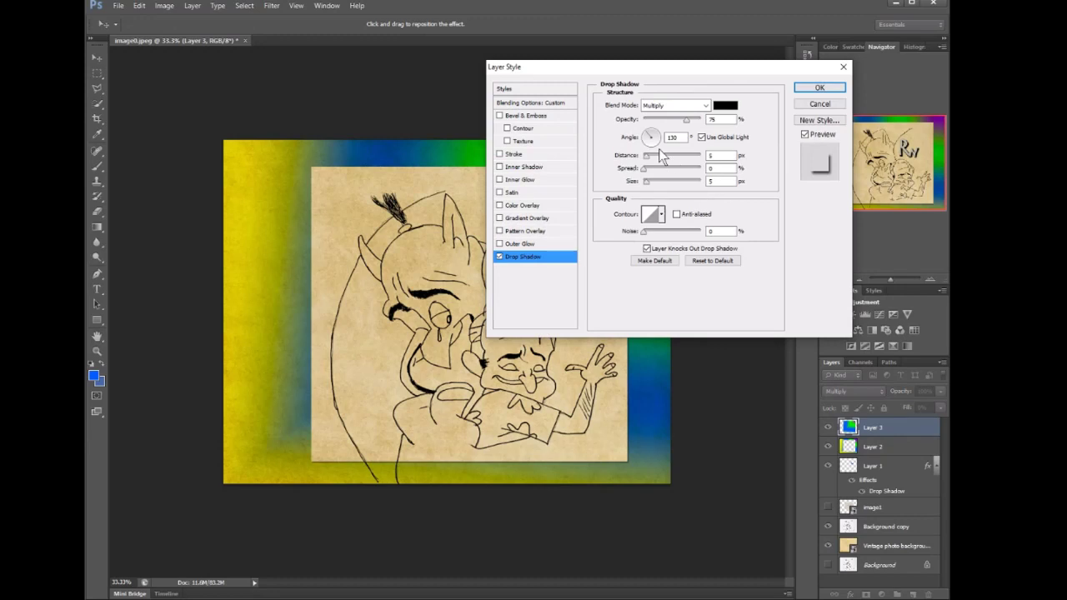
drag(646, 156, 665, 167)
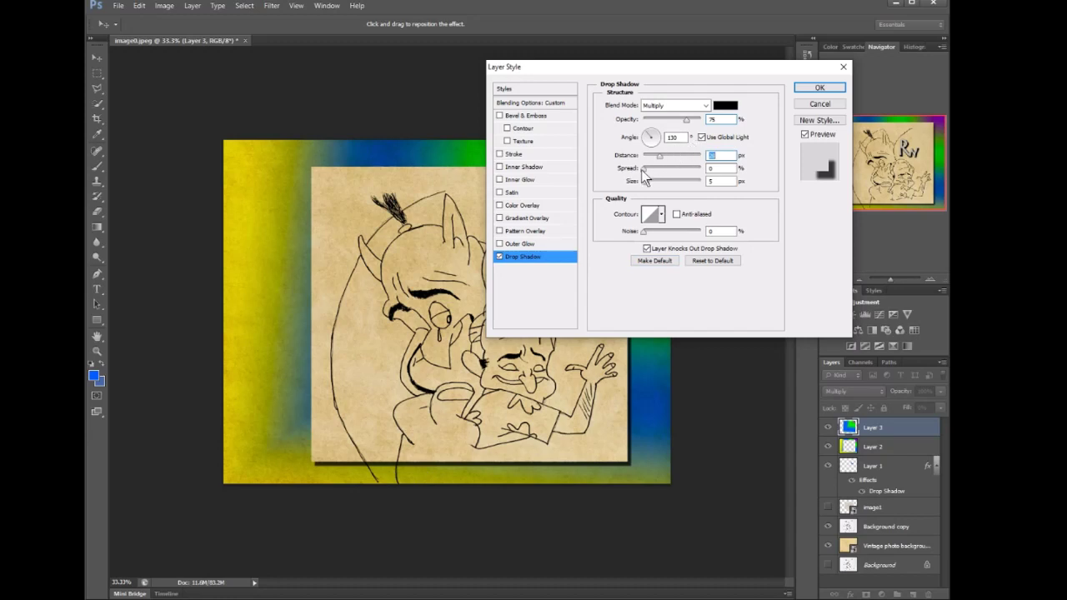
drag(659, 157, 661, 159)
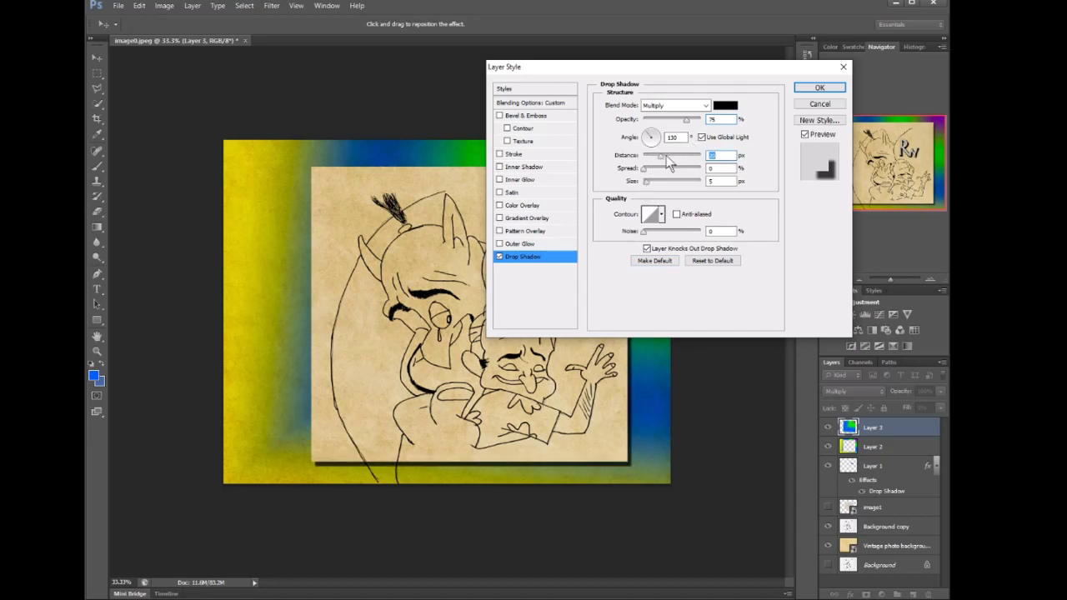
drag(687, 120, 715, 129)
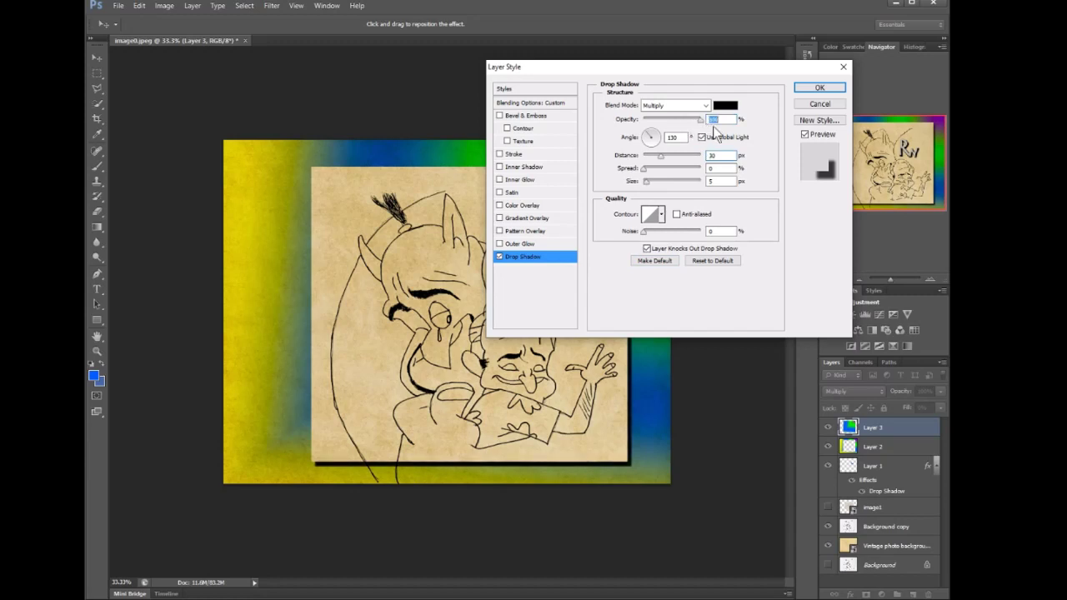
mouse_move(647, 189)
mouse_down()
mouse_move(655, 194)
mouse_move(656, 171)
mouse_up()
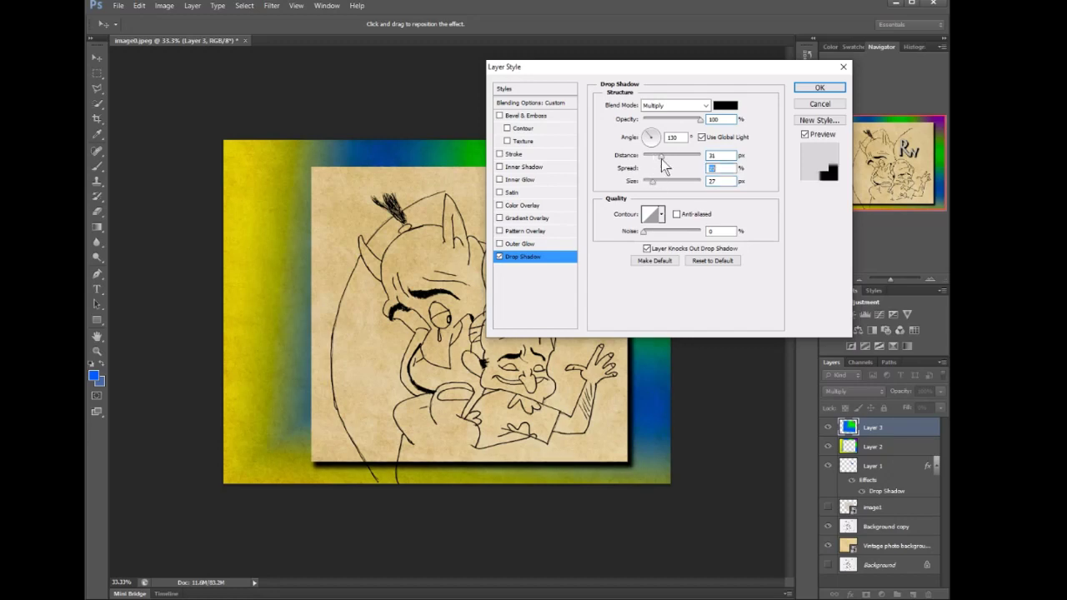
drag(661, 158, 658, 158)
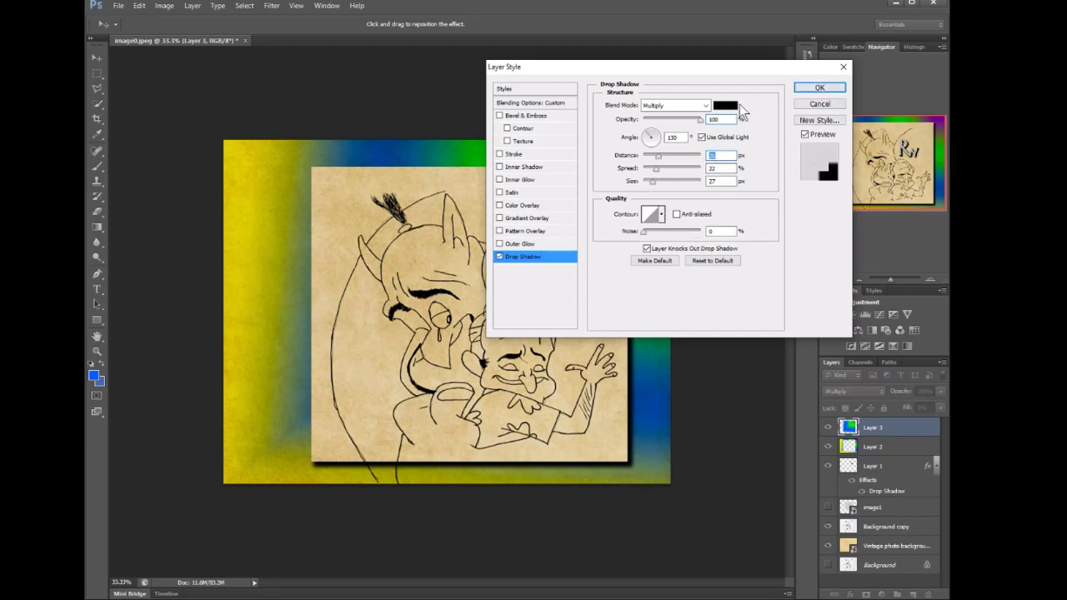
click(815, 89)
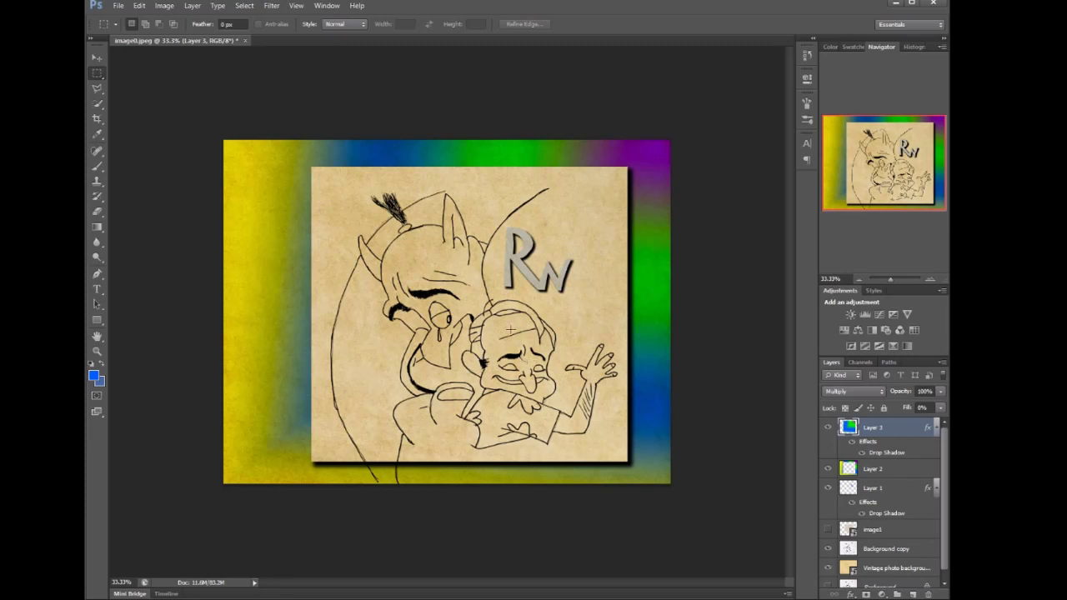
Step: Nudge the shadowed Layer 3 rectangle slightly upward with the Move tool
click(99, 57)
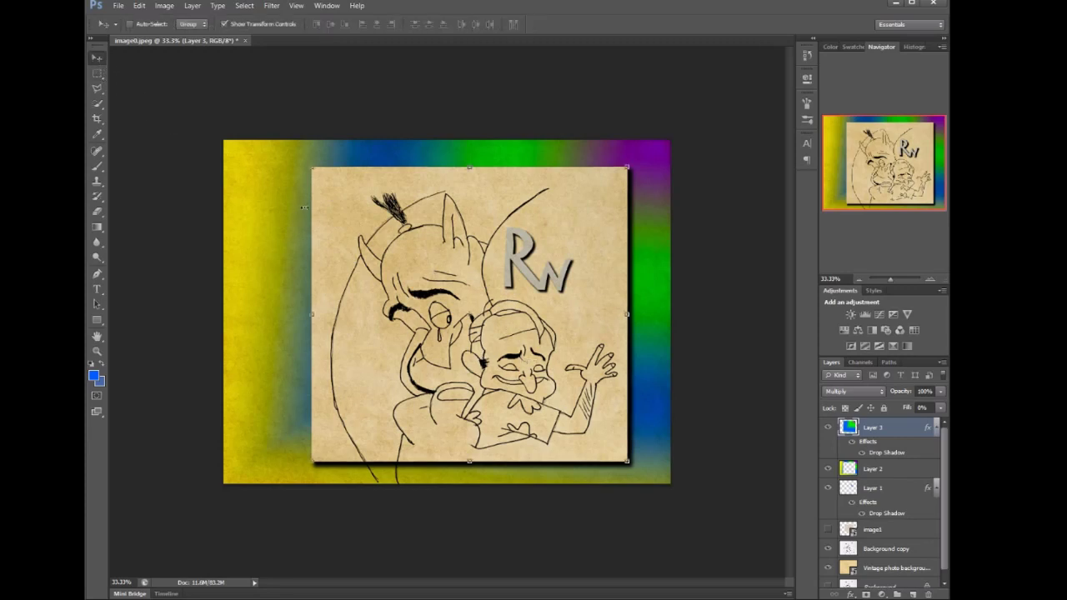
mouse_move(367, 210)
mouse_down()
mouse_move(333, 208)
mouse_move(329, 220)
mouse_move(398, 197)
mouse_move(413, 215)
mouse_move(371, 254)
mouse_move(258, 202)
mouse_move(255, 185)
mouse_move(361, 210)
mouse_up()
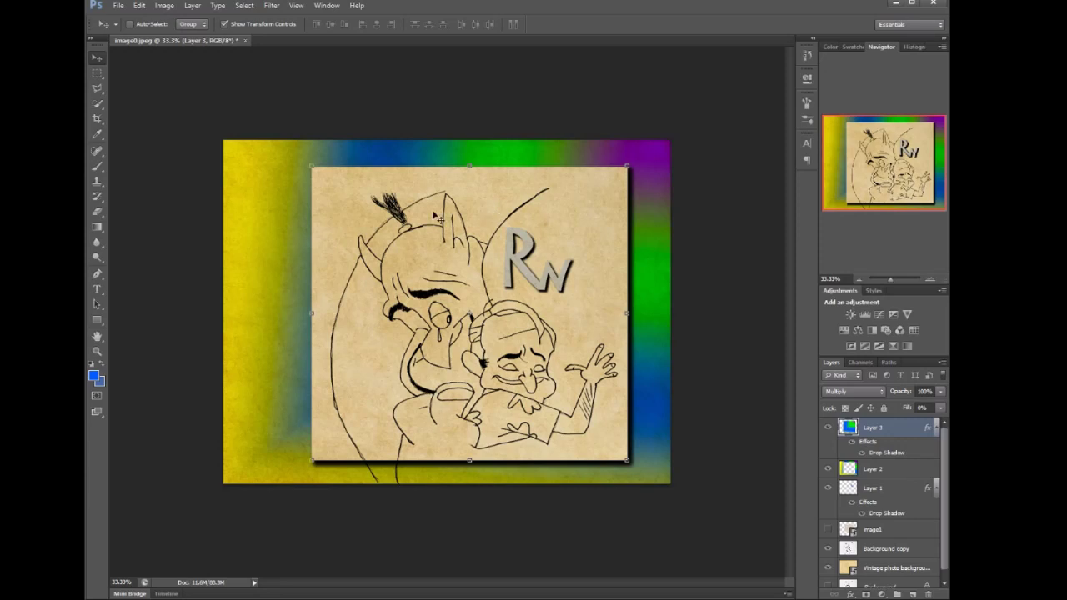
Step: Save the layered document as a Photoshop PSD file named Challenge 3 in the Challenge Lesson 3 folder
click(119, 6)
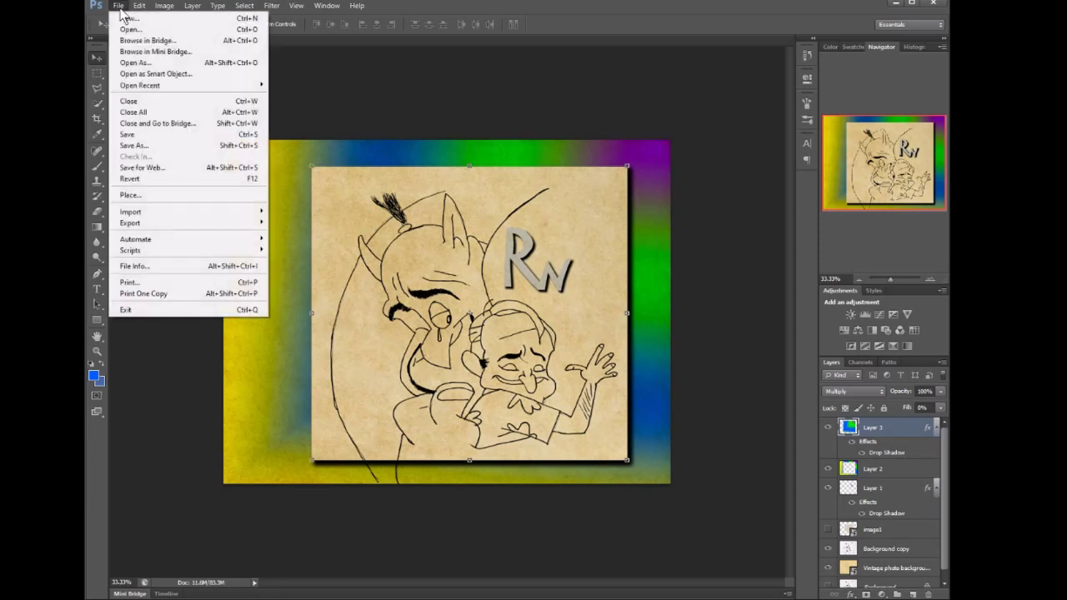
click(145, 149)
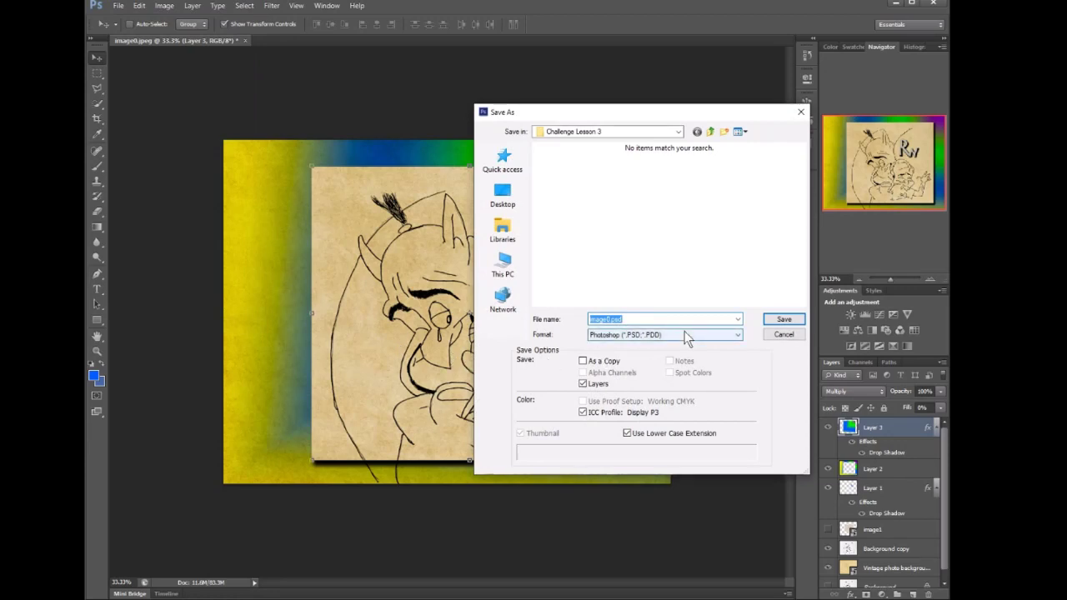
text(Challenge 3)
click(784, 321)
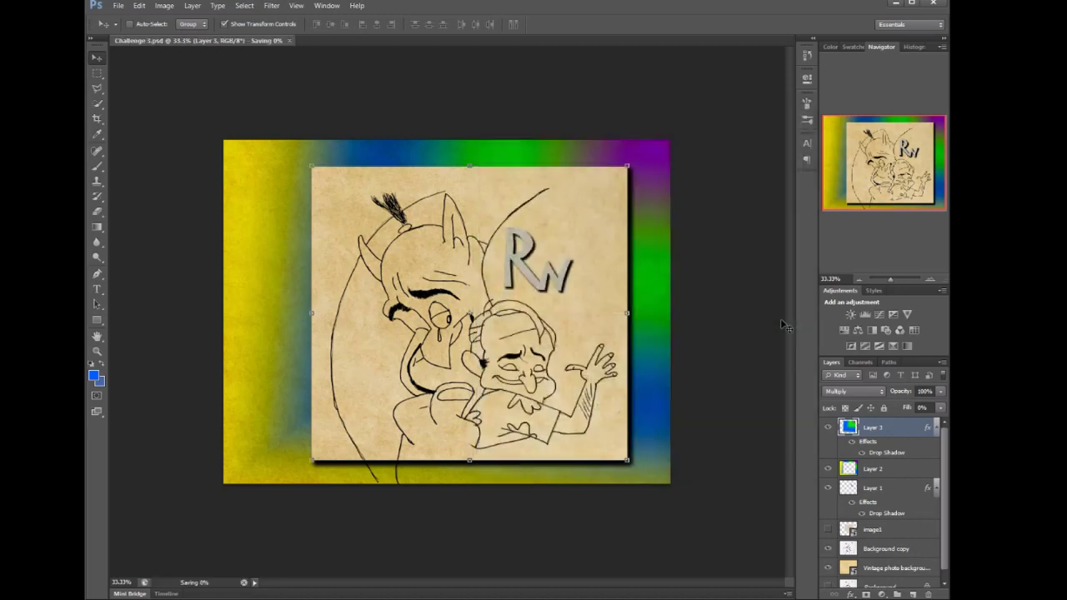
Step: Save a copy of the artwork in JPEG format as Challenge 3 in the Challenge Lesson 3 folder
click(119, 6)
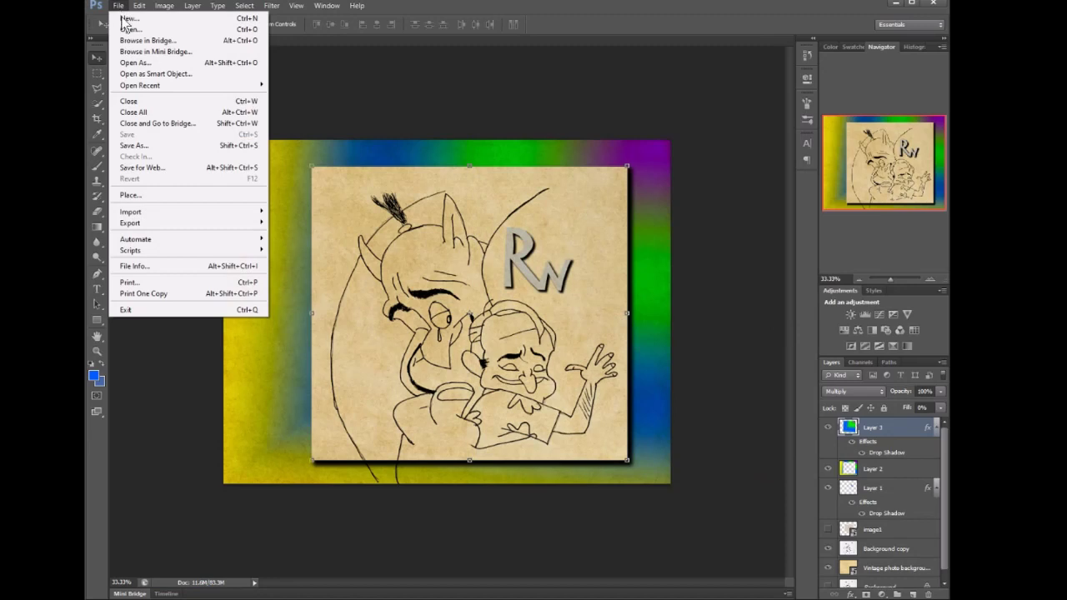
click(158, 145)
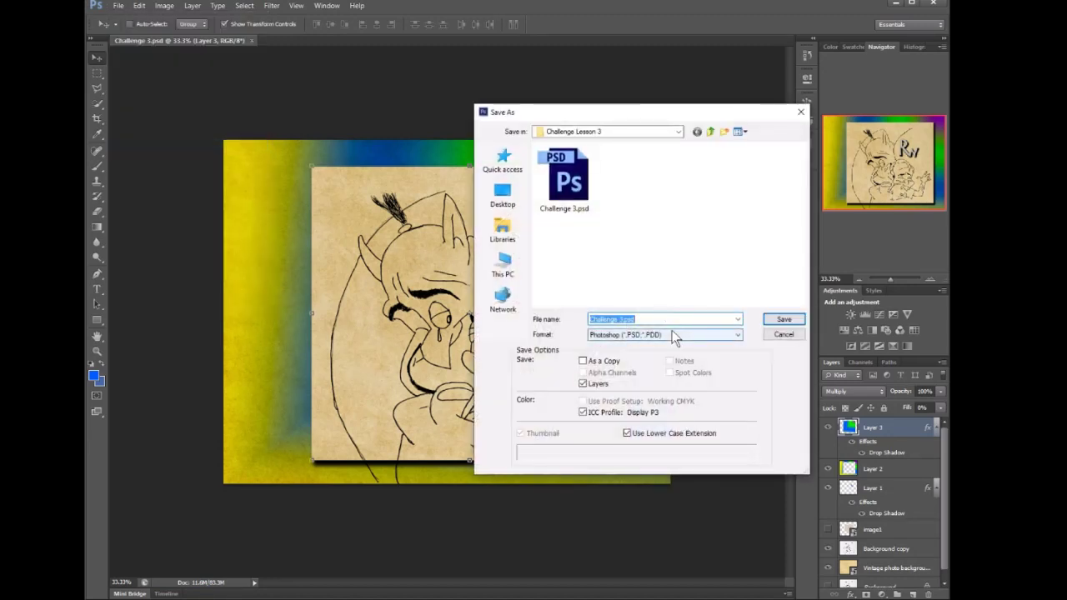
text(Challenge)
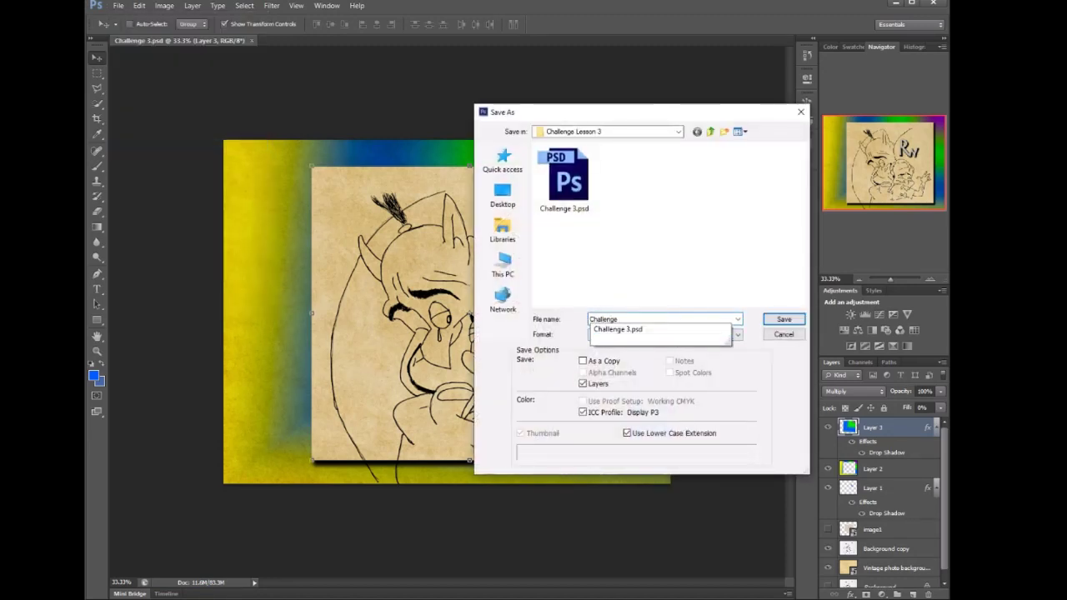
text( 3)
click(742, 334)
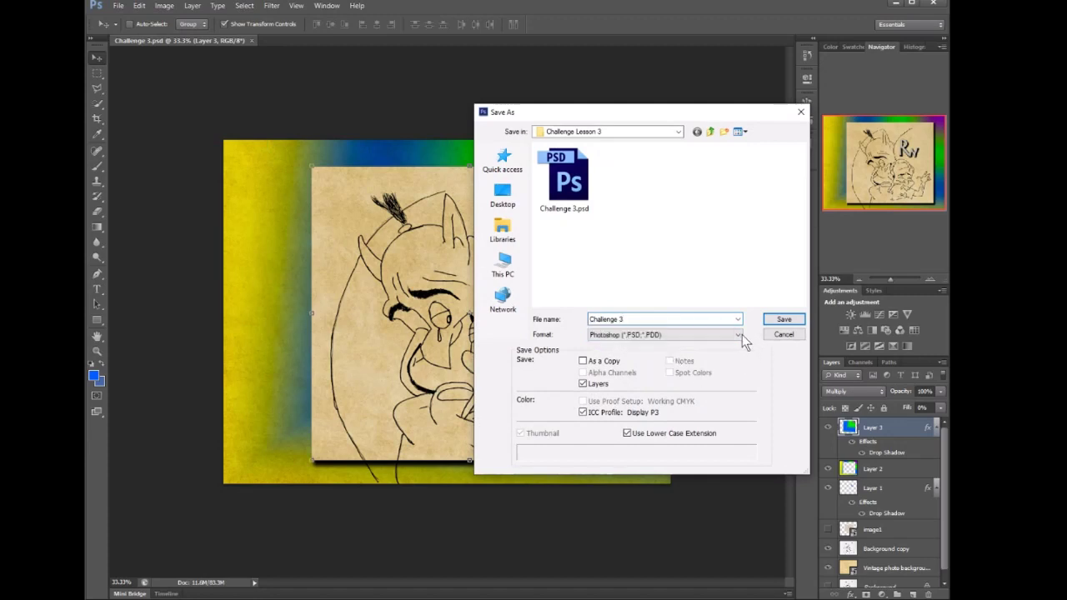
click(739, 334)
click(689, 407)
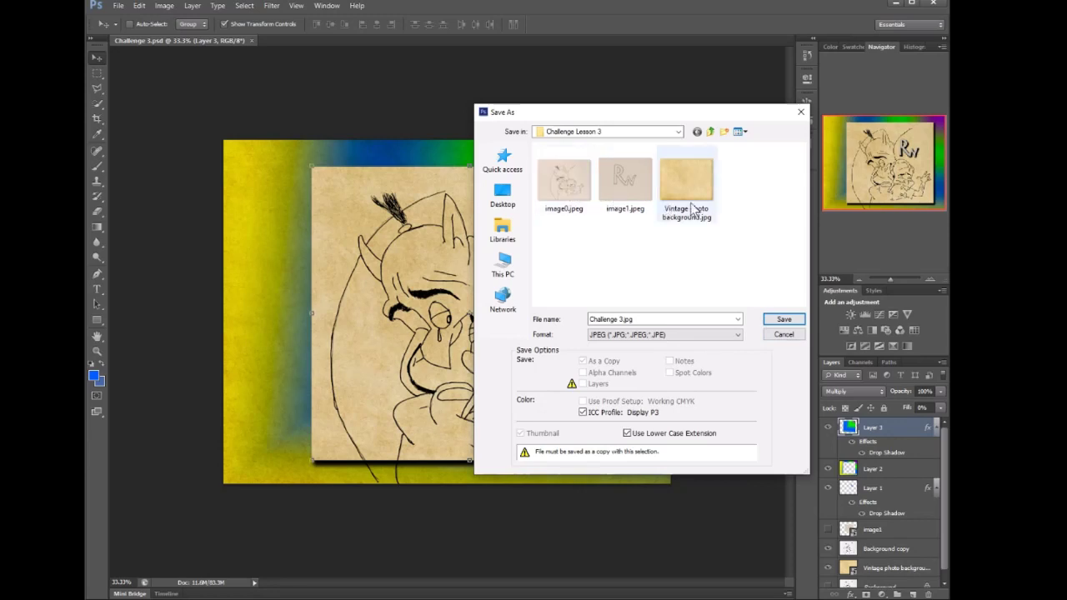
click(778, 322)
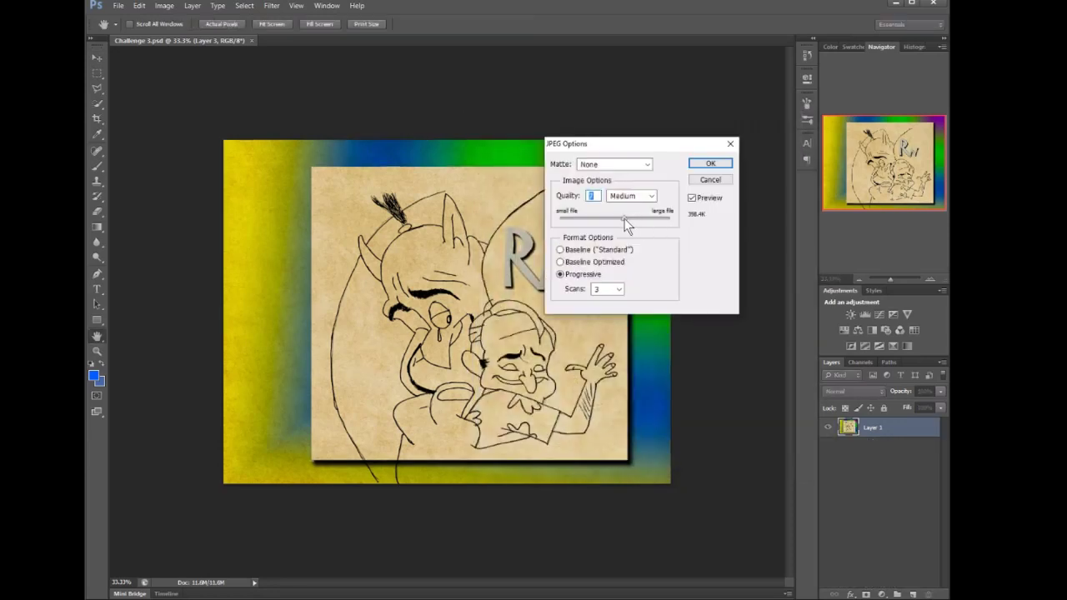
Step: Set the JPEG quality to 12 (Maximum), accept the JPEG options and close the Challenge 3 document
drag(624, 220, 671, 223)
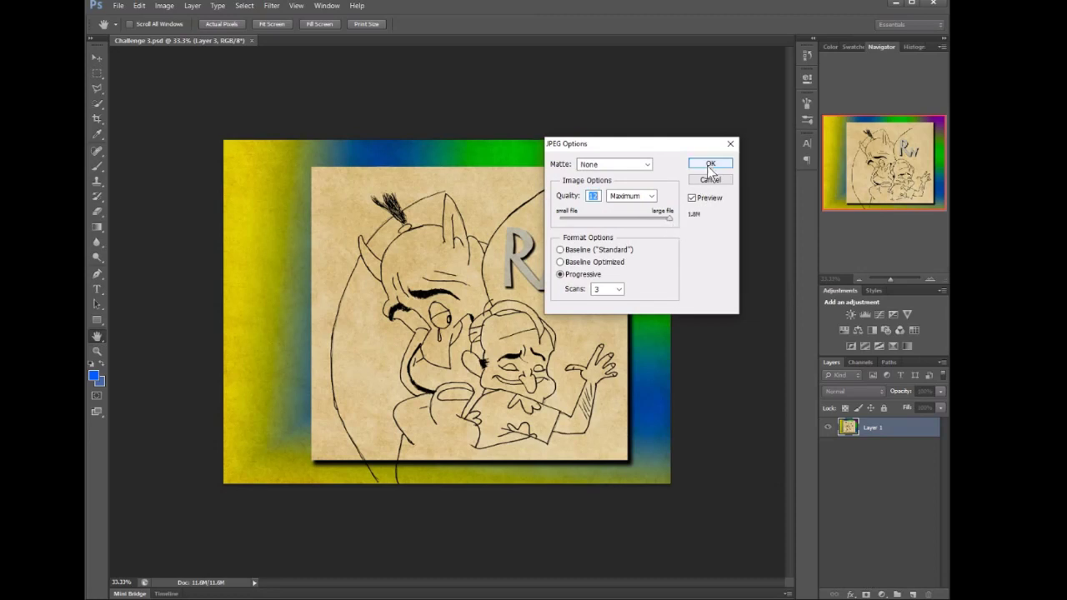
click(708, 165)
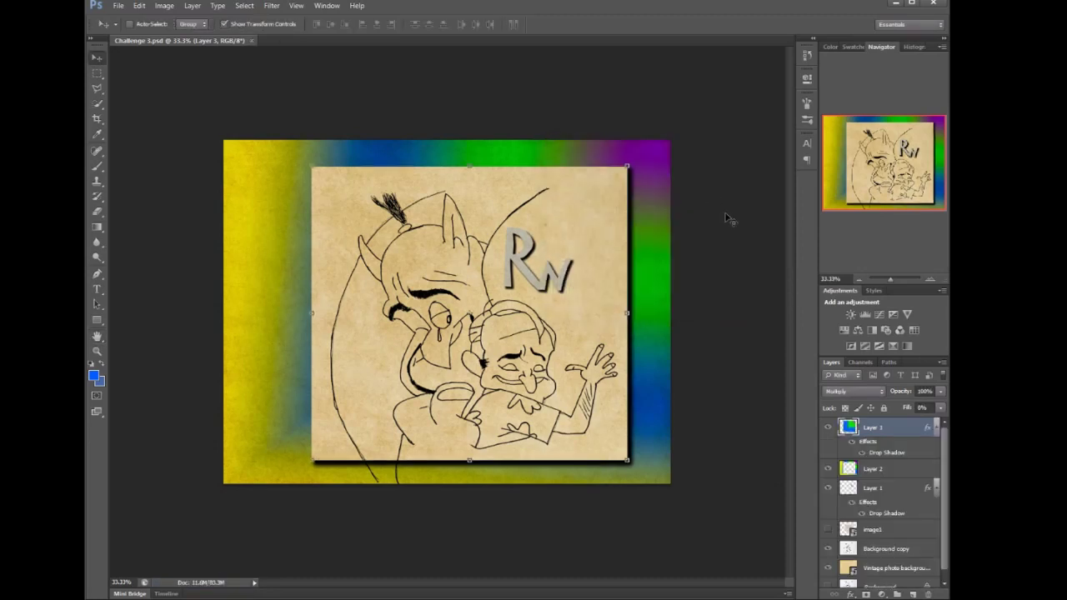
click(252, 40)
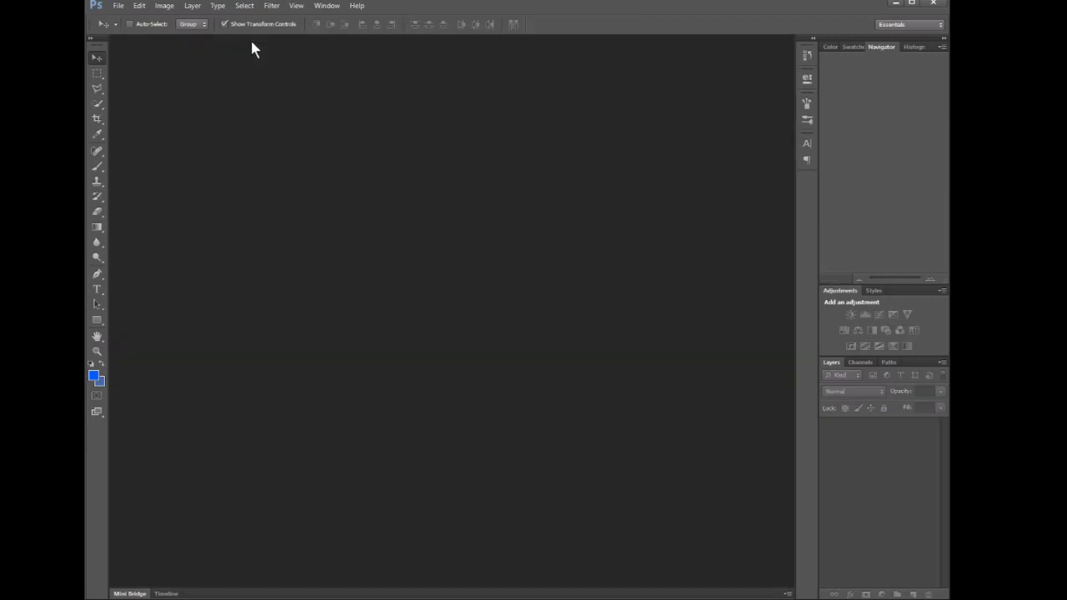